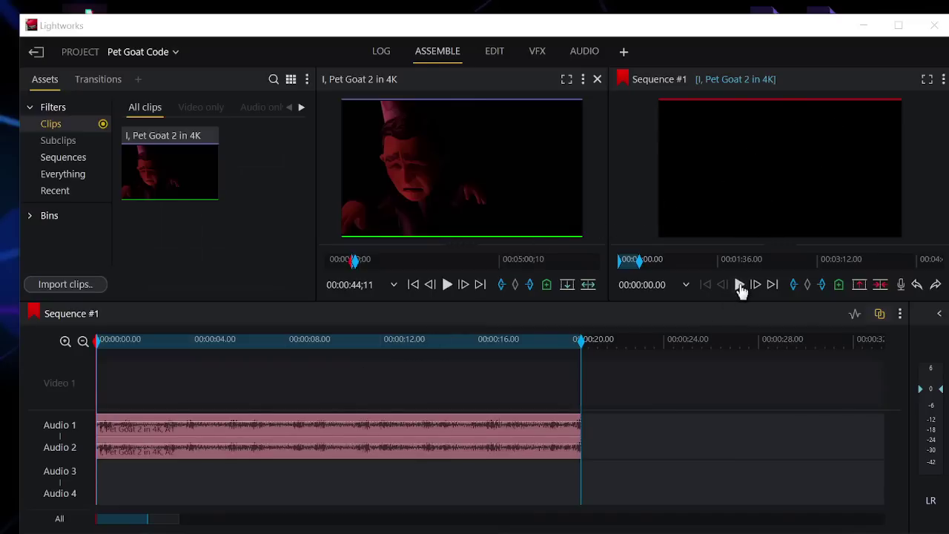
Step: Play the Sequence #1 audio past the end of the clip, stop it, and return the playhead to the clip's end
click(740, 286)
click(739, 288)
click(739, 285)
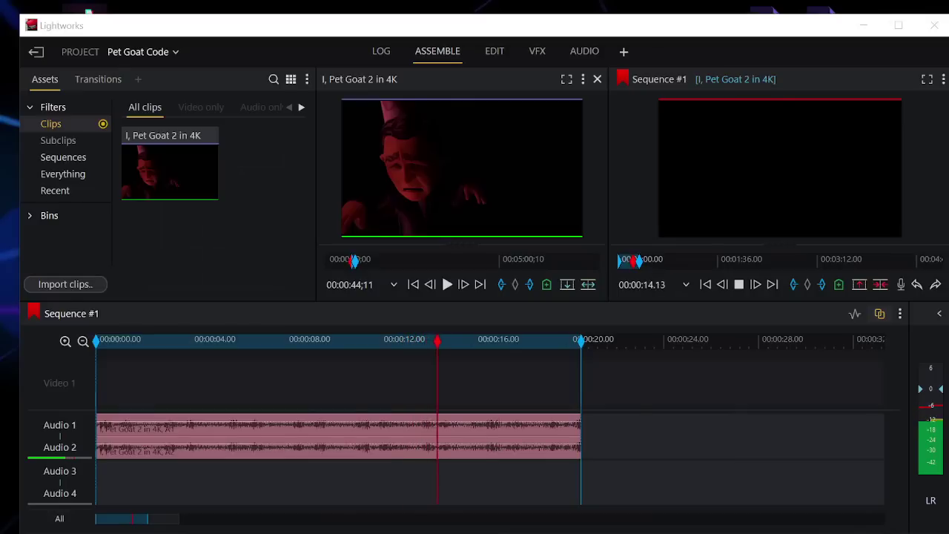
click(739, 287)
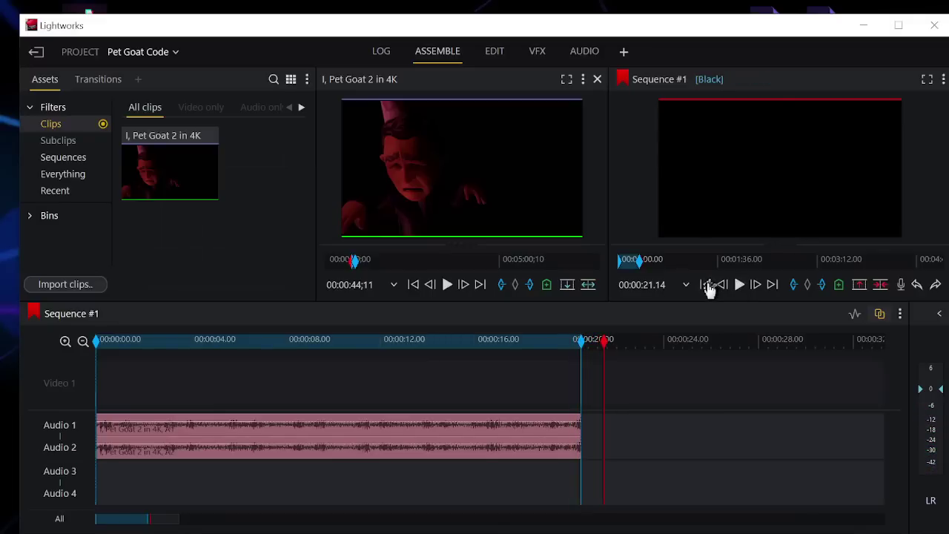
click(706, 286)
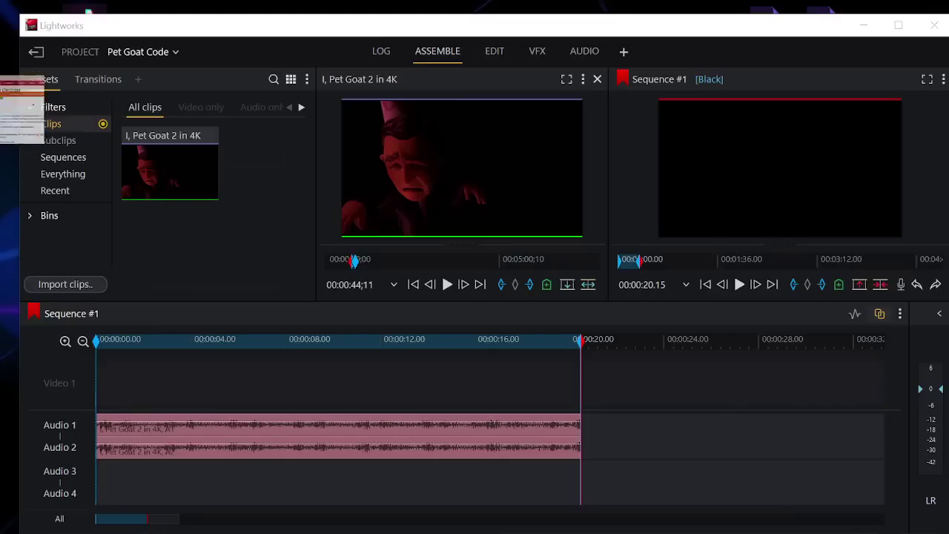
Step: Switch to the Morse Decoder page in Firefox and choose Hebrew as the alphabet to decode into
key(alt+Tab)
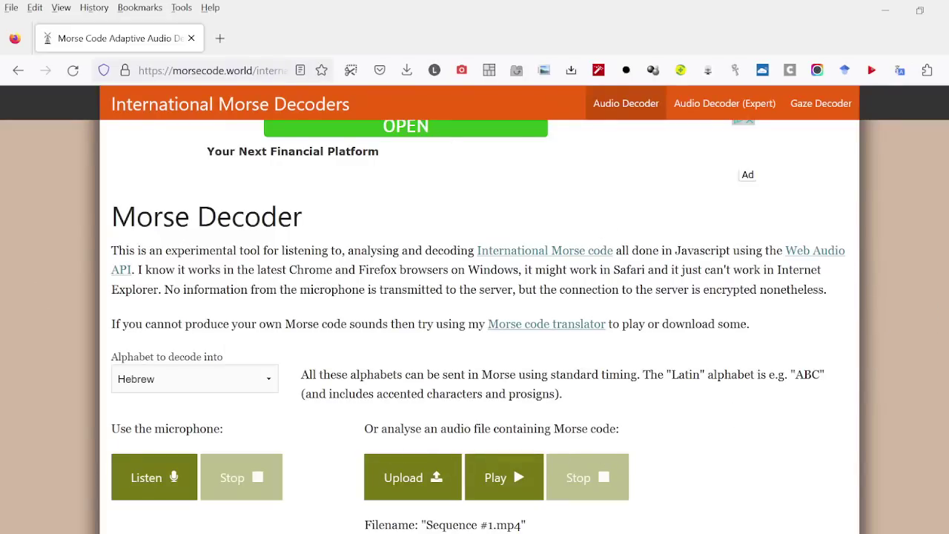
key(alt+Tab)
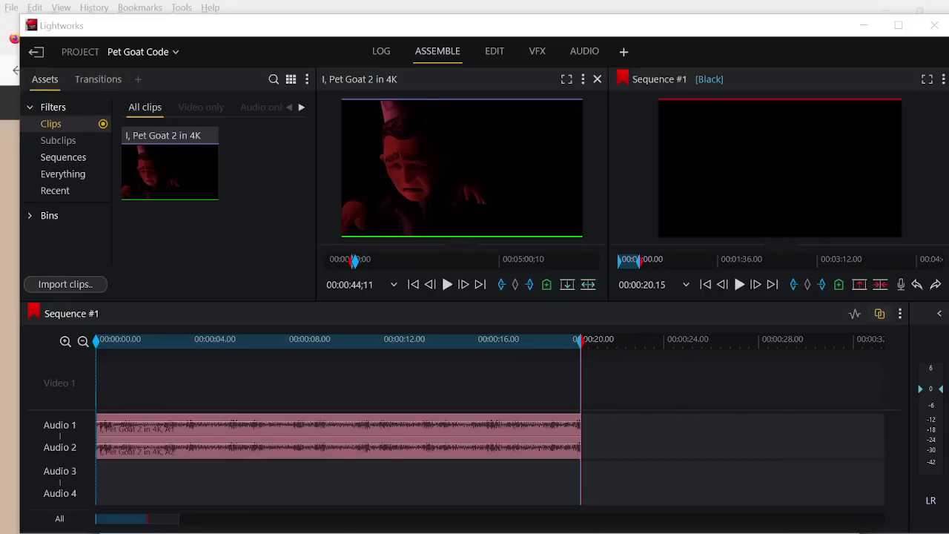
key(alt+Tab)
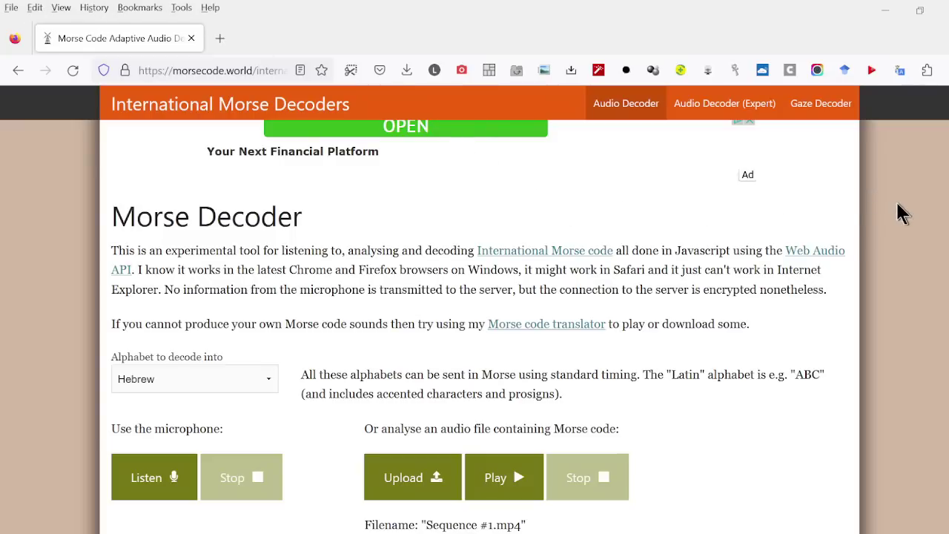
scroll(896, 213, down, 2)
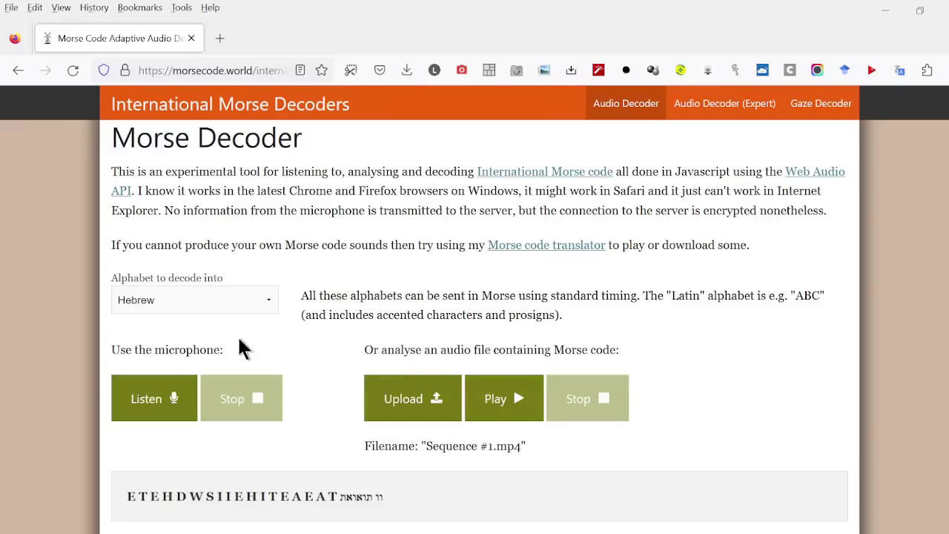
click(257, 304)
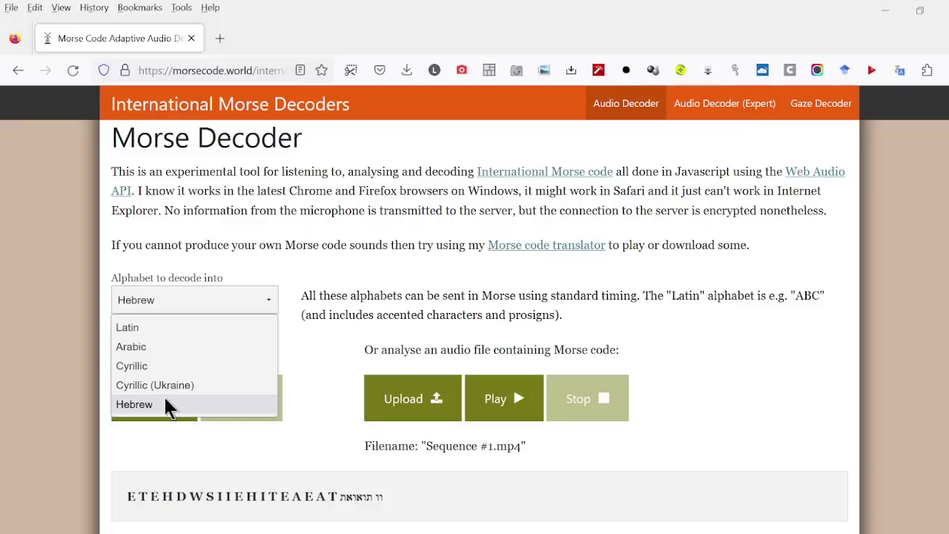
click(134, 404)
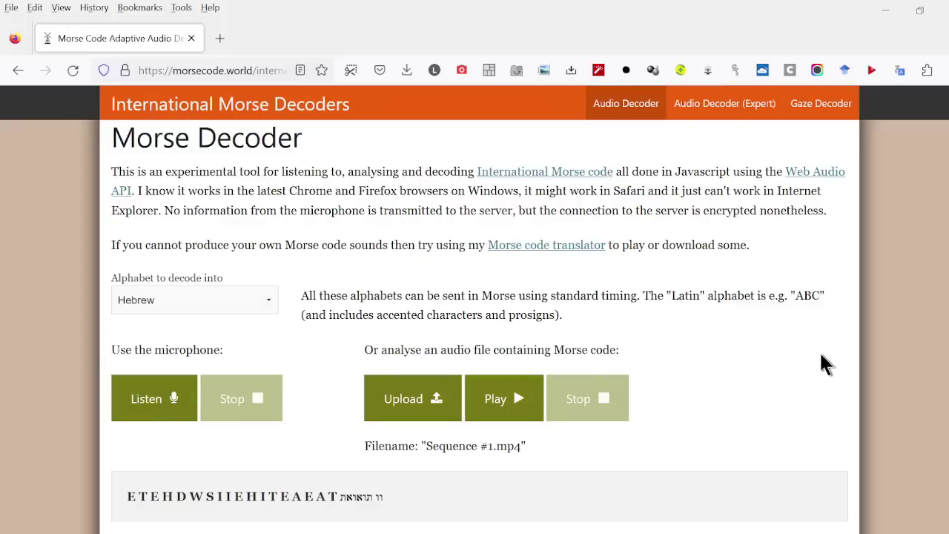
Step: Examine the decoded message of "Sequence #1.mp4" and the list of available decoding alphabets
scroll(820, 354, down, 3)
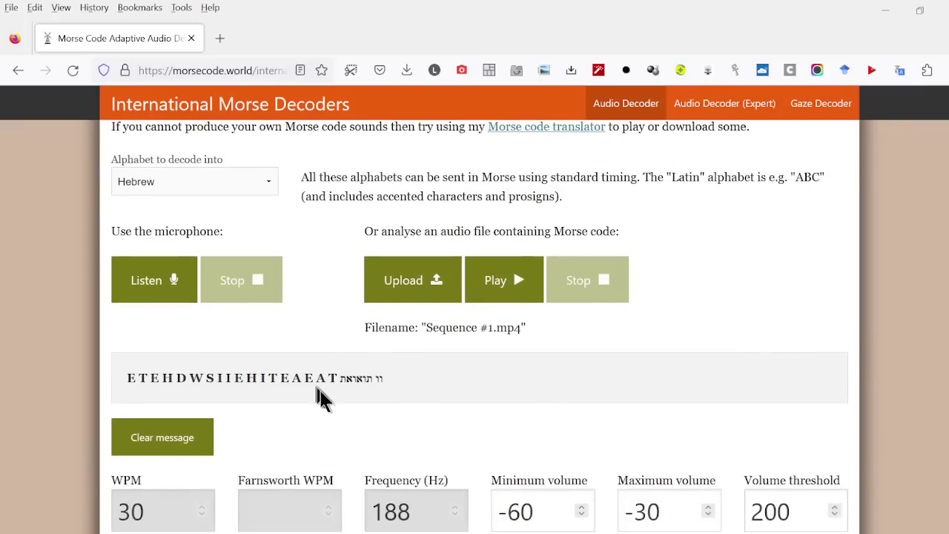
double_click(222, 384)
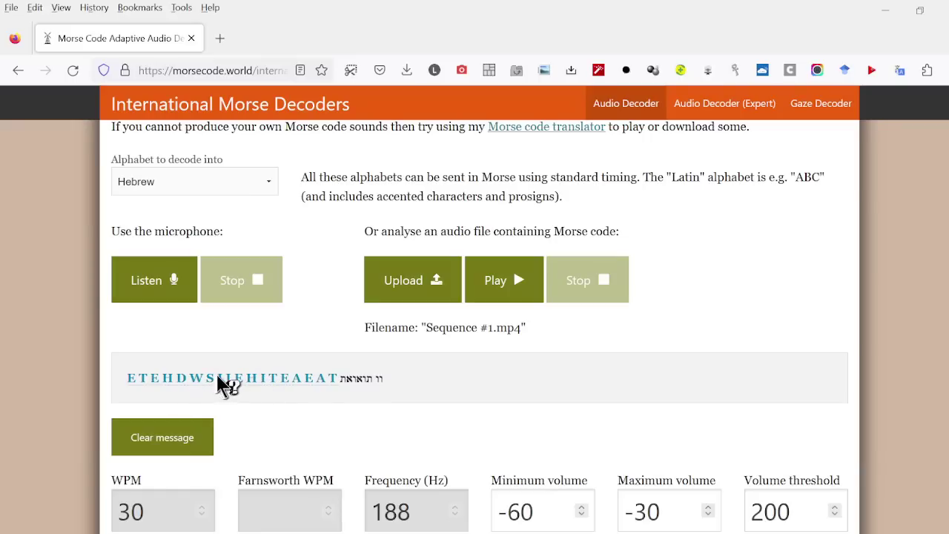
click(221, 384)
click(268, 190)
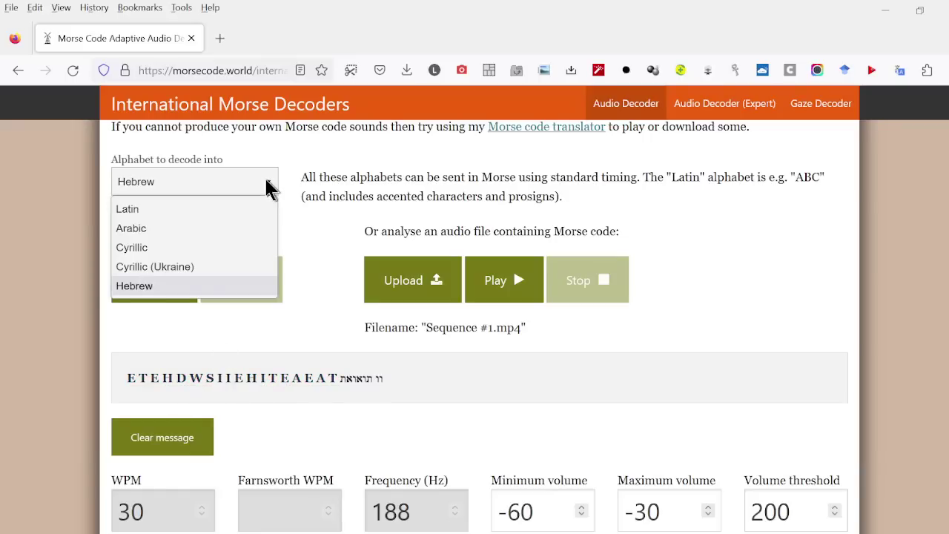
click(268, 189)
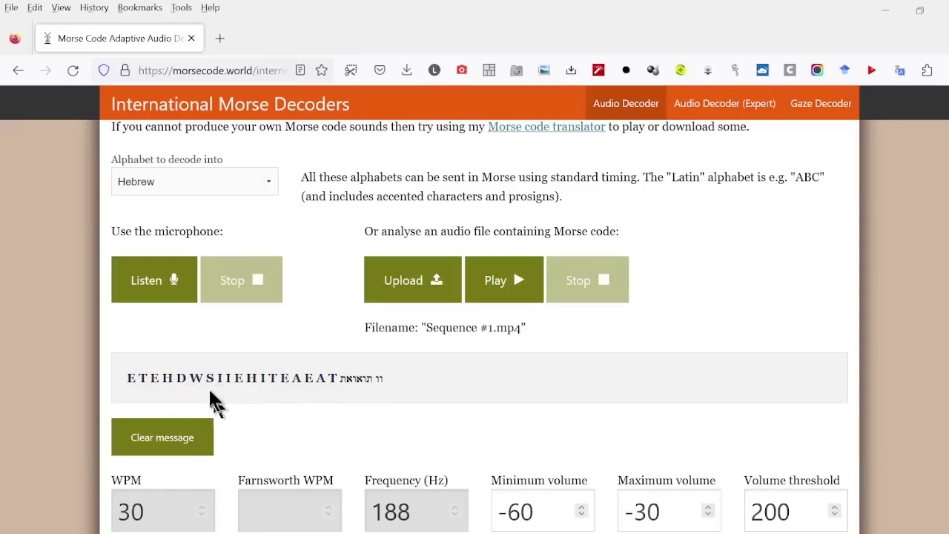
mouse_move(209, 387)
mouse_down()
mouse_move(221, 388)
mouse_move(197, 390)
mouse_move(216, 388)
mouse_up()
click(332, 352)
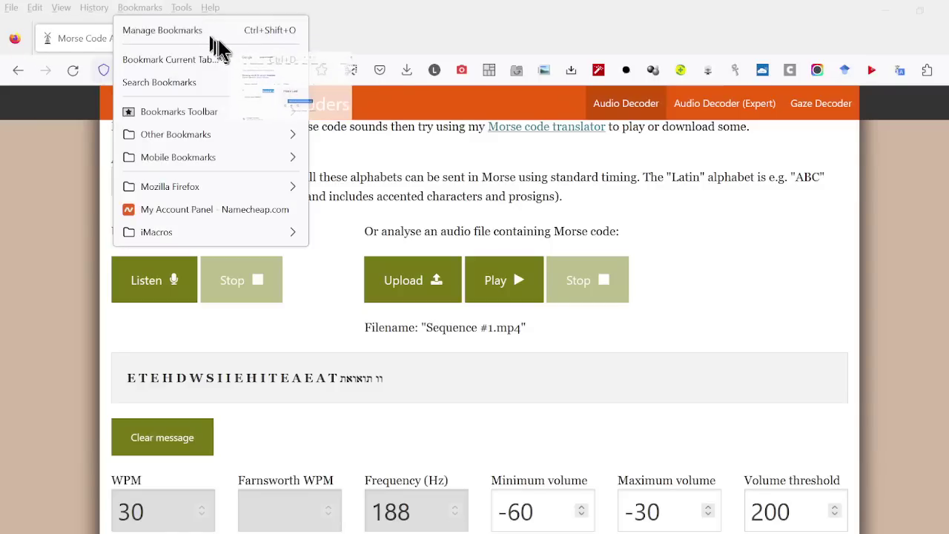
Step: Bring the google translator tab into the browser window and review the English translation of the Hebrew text
click(361, 29)
drag(211, 52, 212, 37)
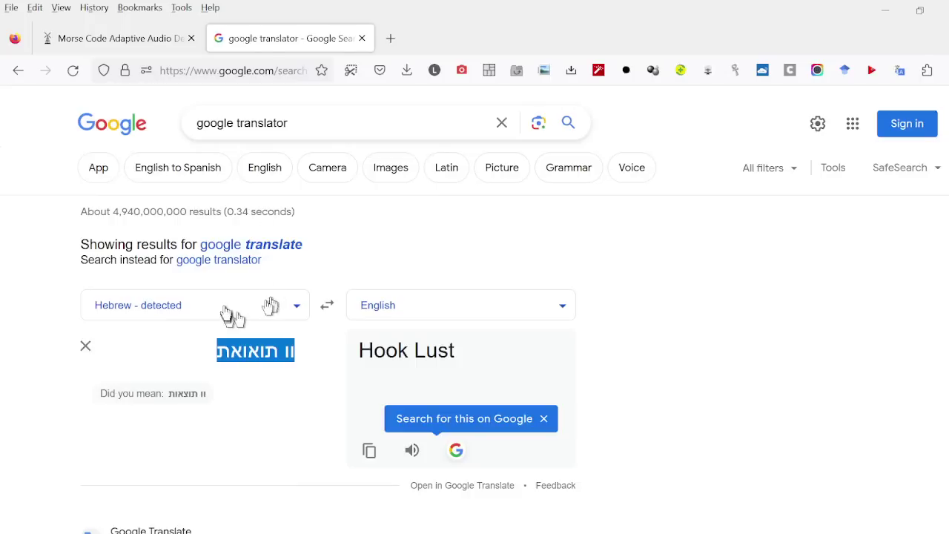
click(171, 354)
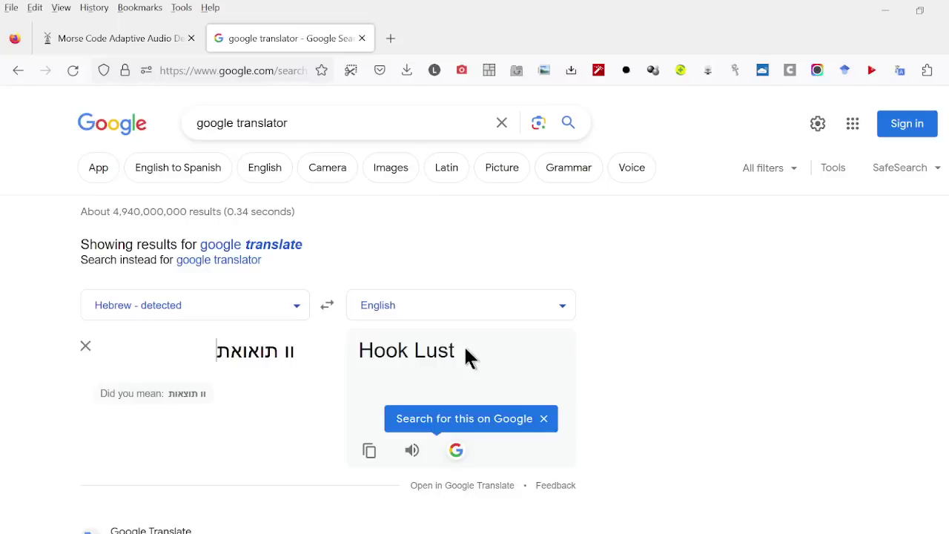
Step: Copy the Latin letters of the decoded Morse message and return to the google translator page
click(135, 37)
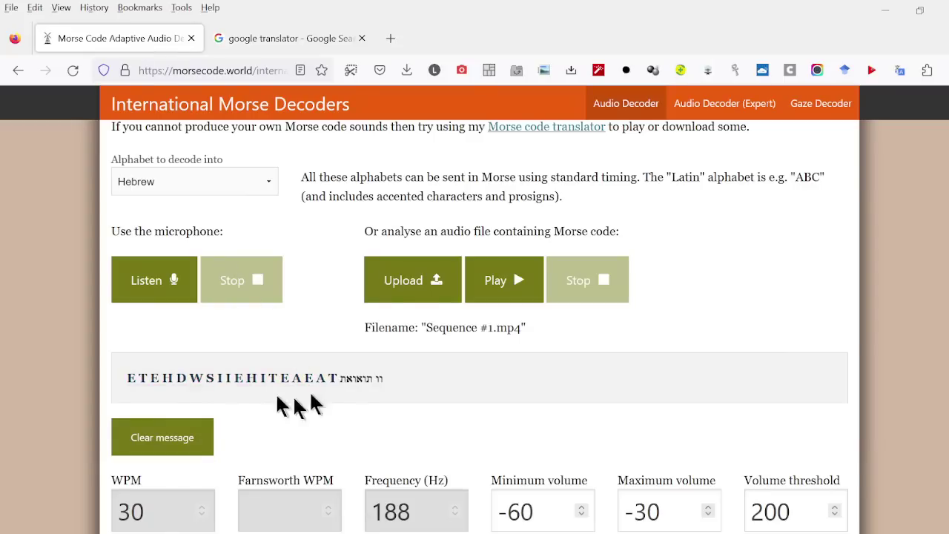
drag(121, 381, 336, 383)
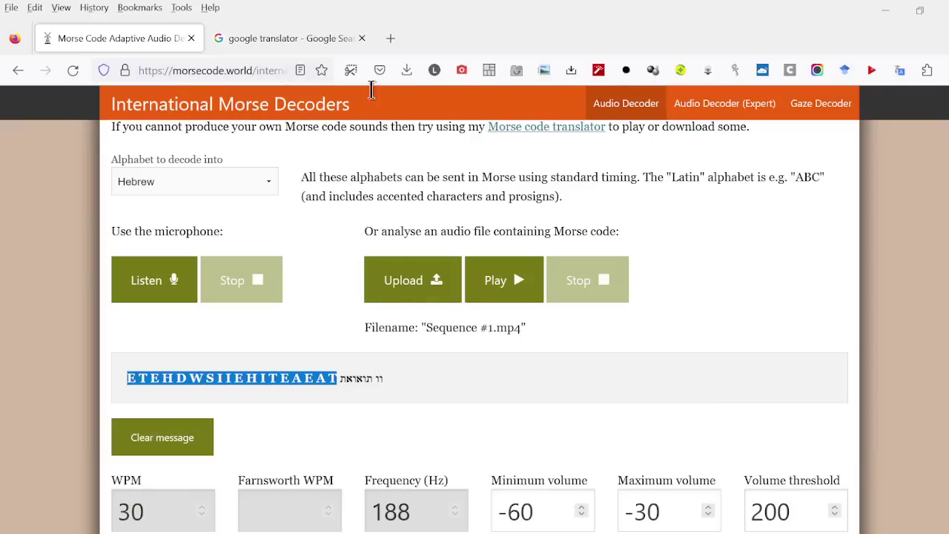
click(292, 30)
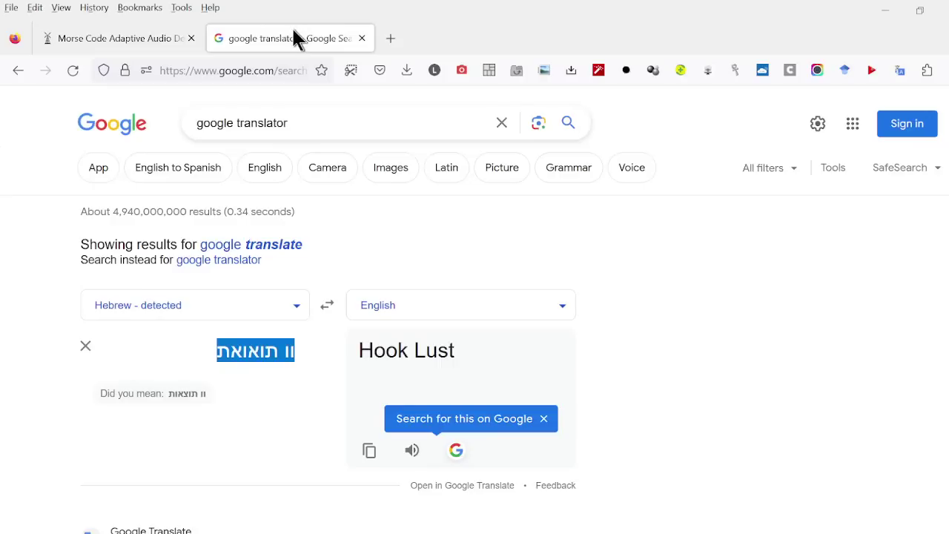
Step: Set the translator's source language to Latin
click(297, 309)
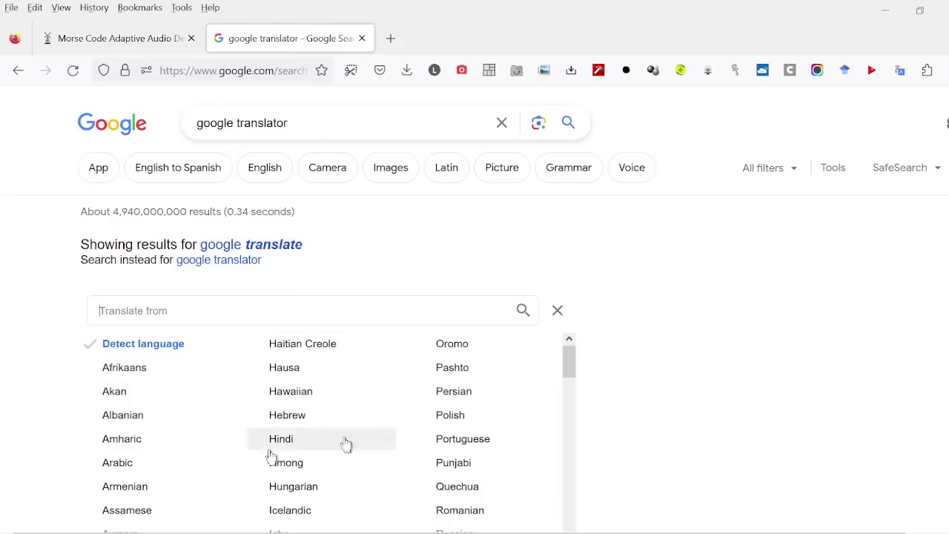
drag(568, 359, 576, 438)
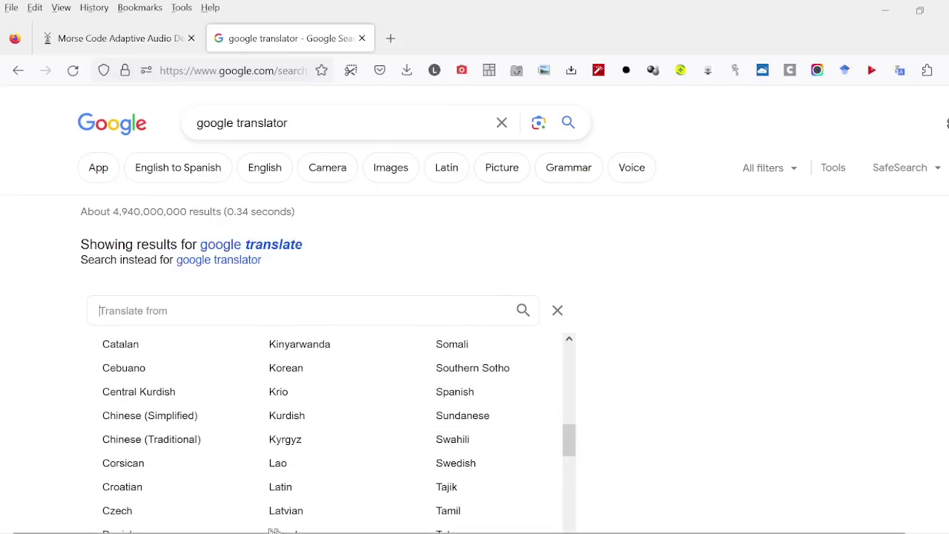
click(291, 496)
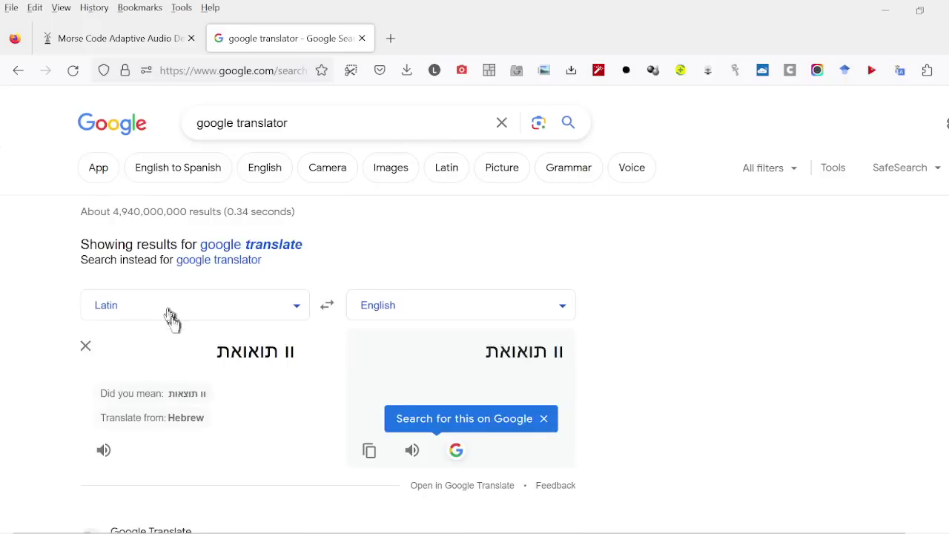
Step: Replace the Hebrew source text with "E T E H D W S I I E H I T E A E A T"
click(269, 351)
key(BackSpace)
drag(295, 352, 190, 339)
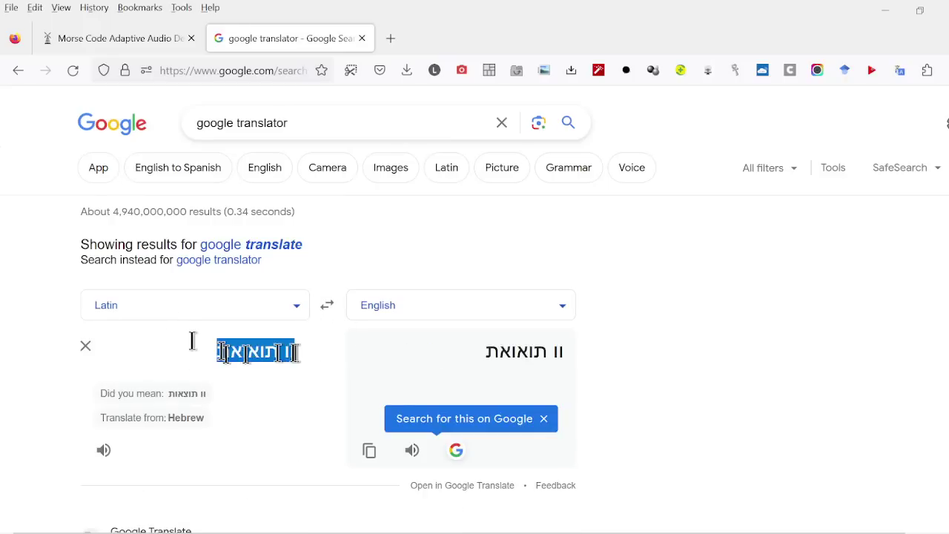
key(BackSpace)
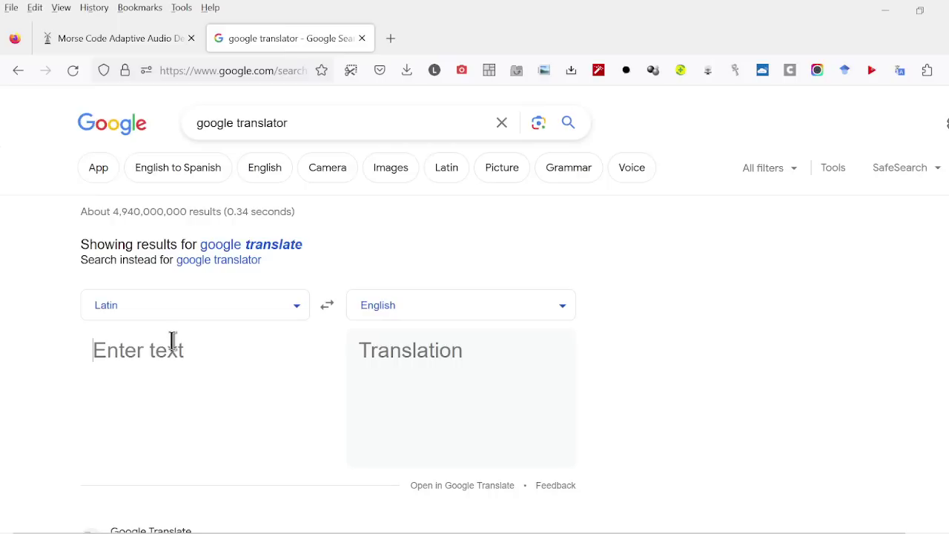
text(E T E H D W S I I E H I T E A E A T)
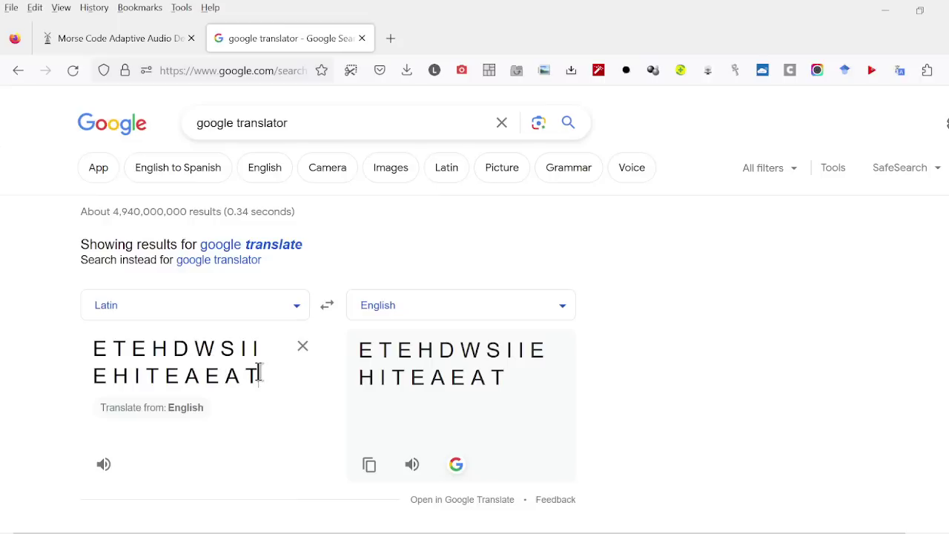
Step: Open google.com in a new browser tab and search for "unscramble words"
click(390, 38)
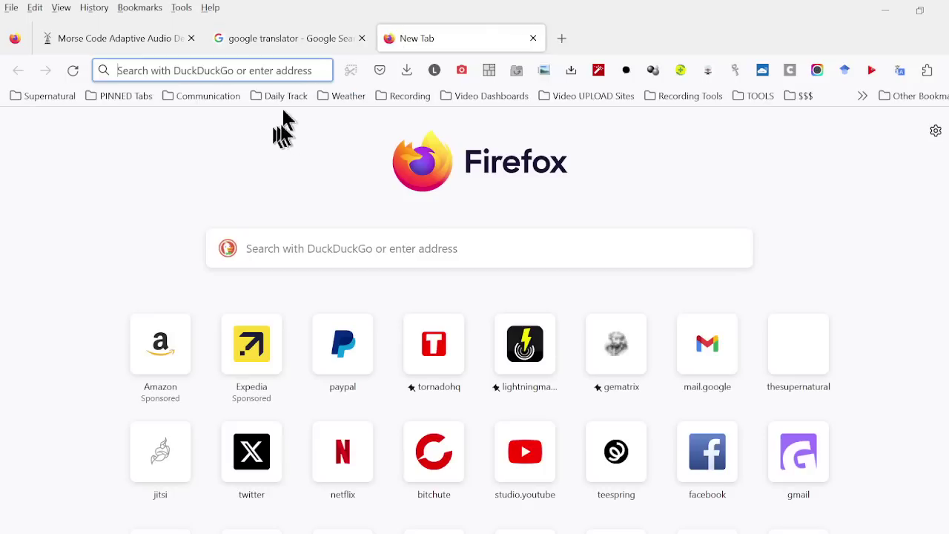
click(228, 74)
text(google.com)
key(Return)
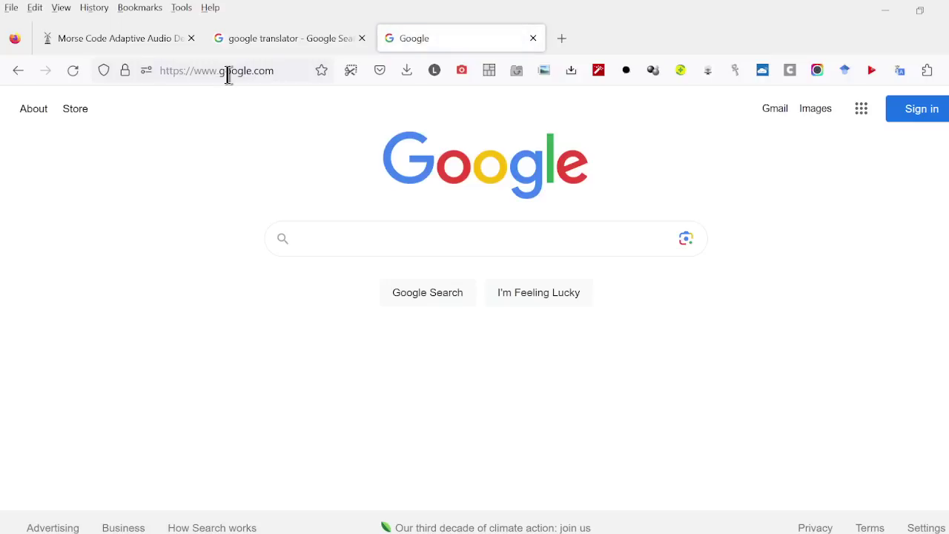
text(u)
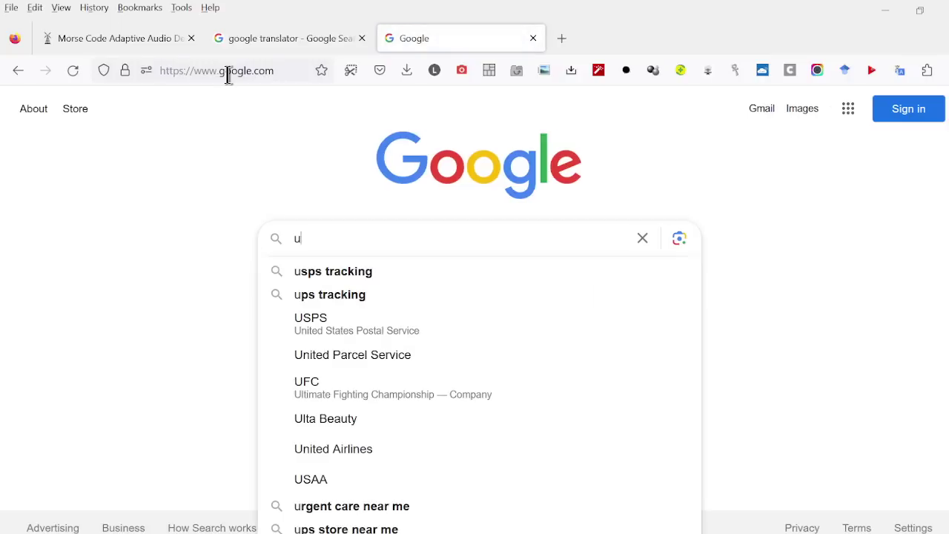
text(nscram)
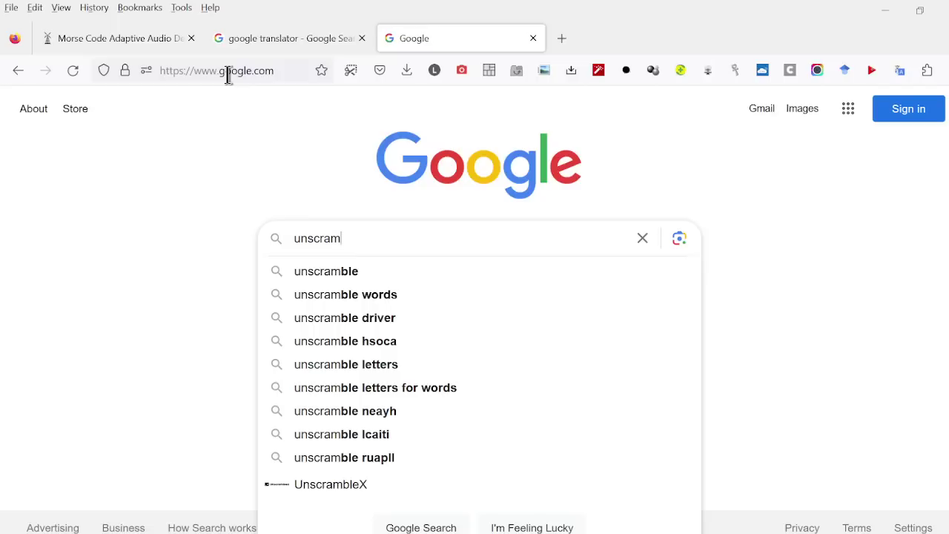
click(351, 295)
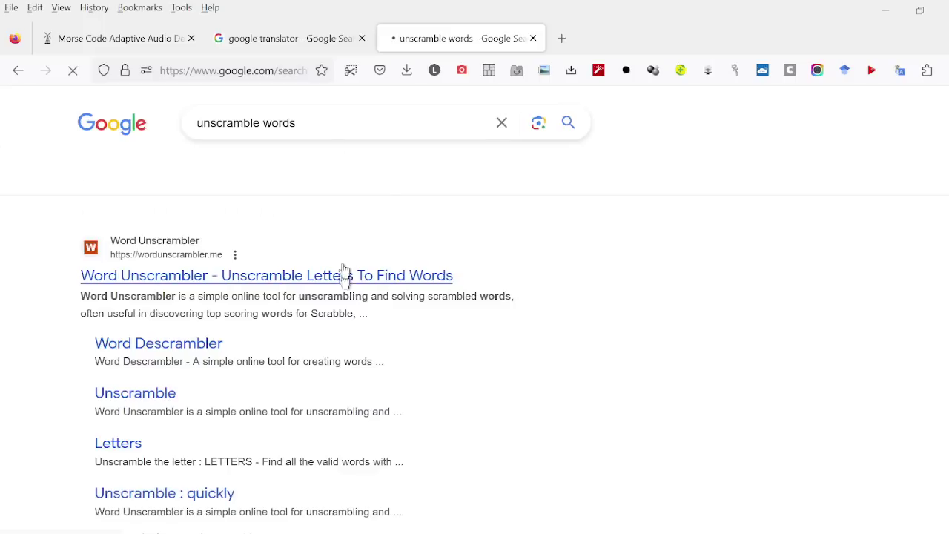
Step: Open the Word Unscrambler site from the results and enter "E?T?E?H?D?W?S?I" as the letters to unscramble
click(296, 281)
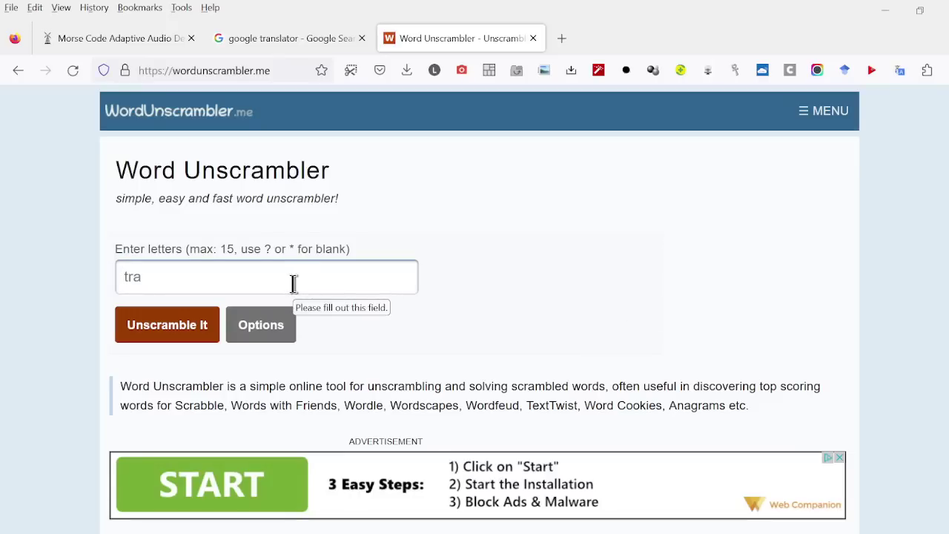
text(E?T?E?H?D?W?S?I)
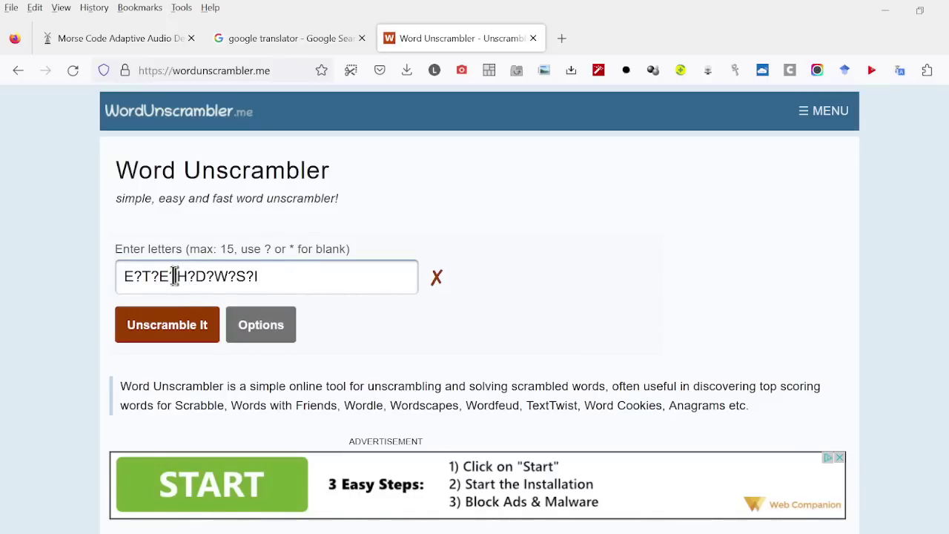
Step: Try to replace the unscrambler entry with the full letter sequence from the translator's Latin source text
click(261, 41)
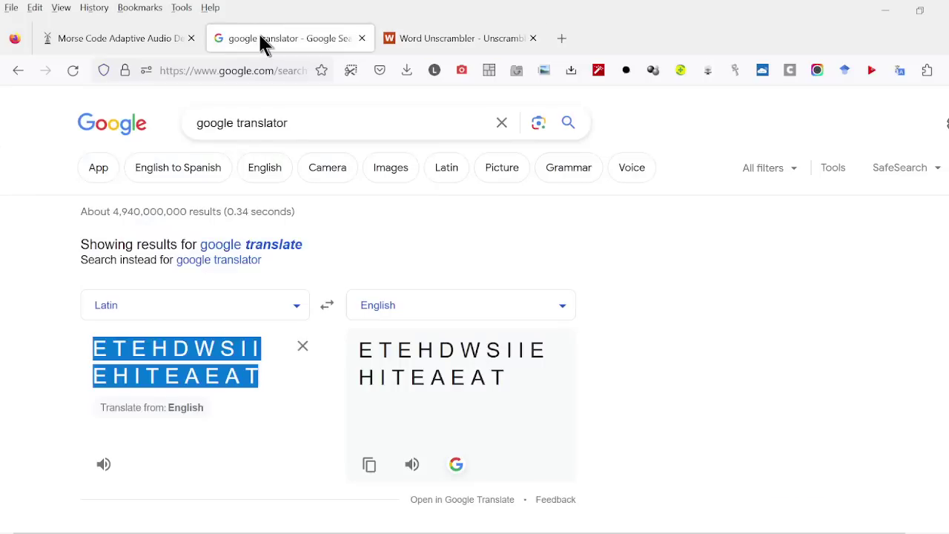
click(259, 385)
drag(258, 377, 95, 356)
click(434, 38)
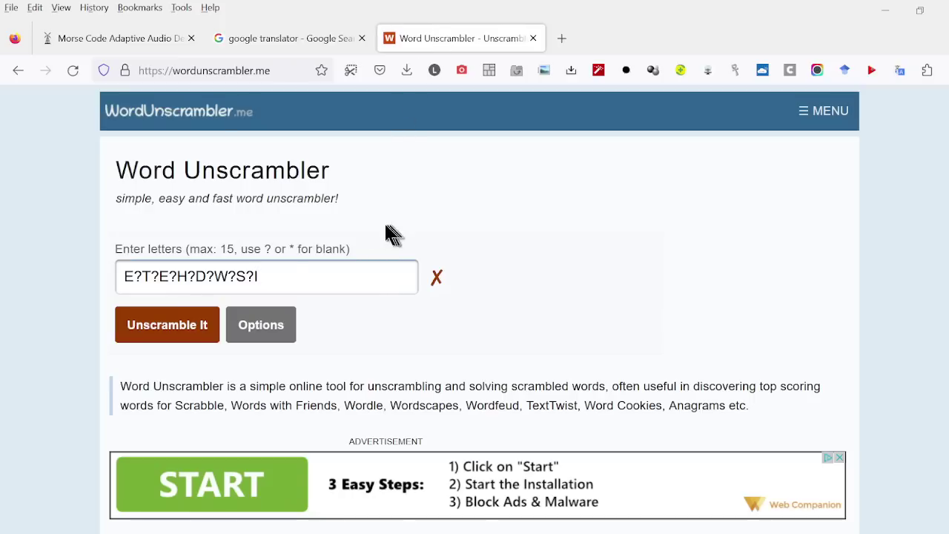
drag(275, 276, 125, 274)
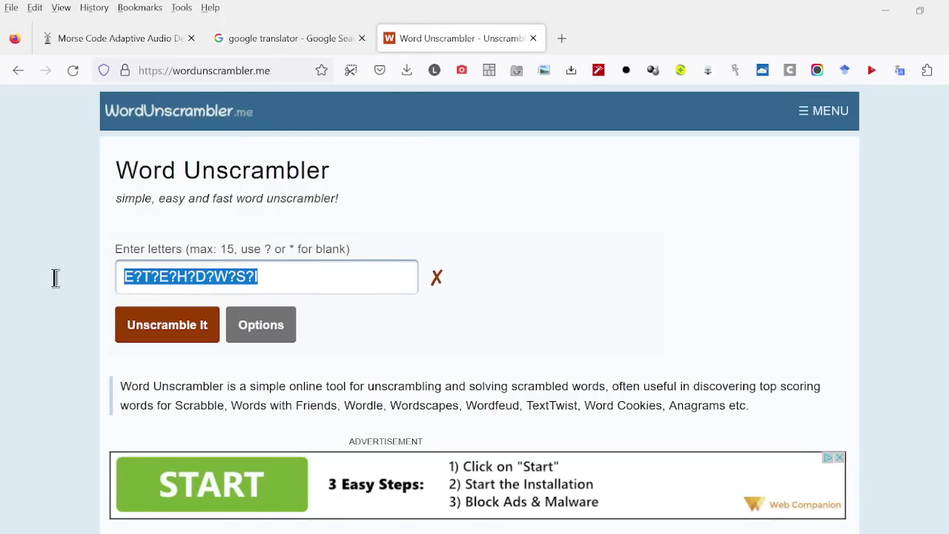
click(55, 277)
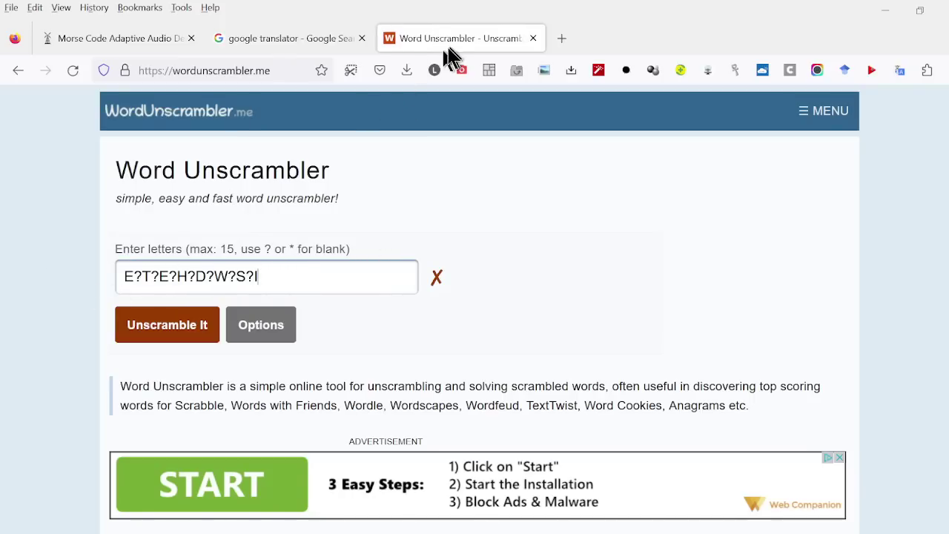
Step: Select the Latin letters in the Morse decoder's message, then clear the unscrambler entry and paste "E?T?E?H?D?W?S?I" again
click(157, 30)
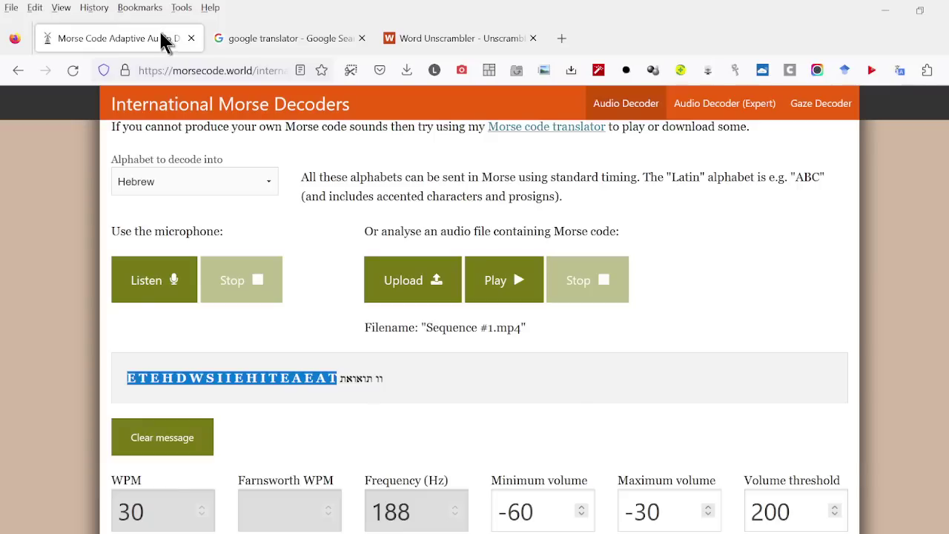
click(318, 404)
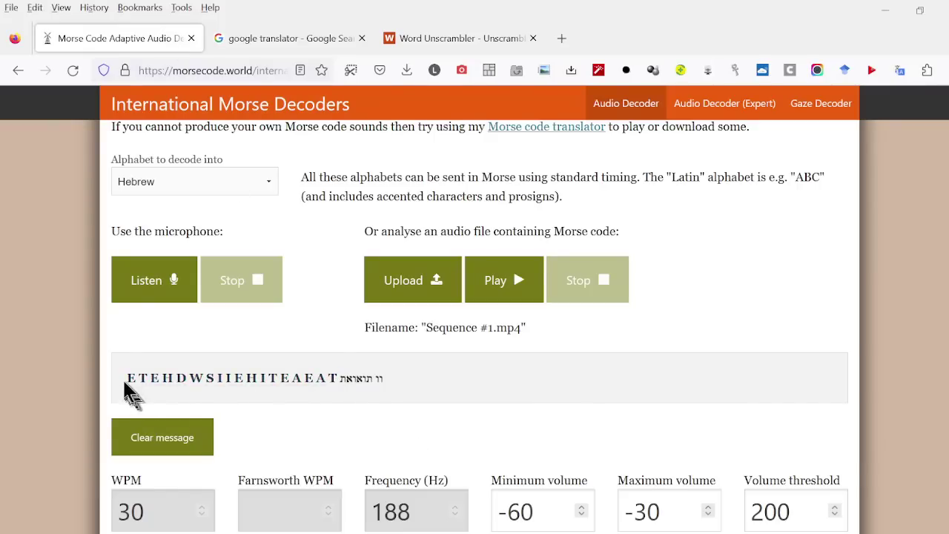
drag(125, 384, 335, 388)
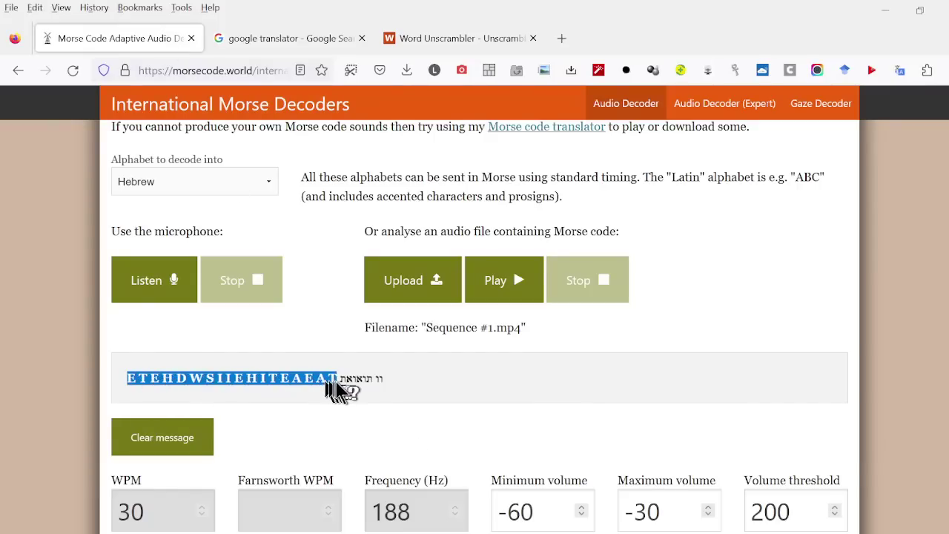
mouse_move(334, 383)
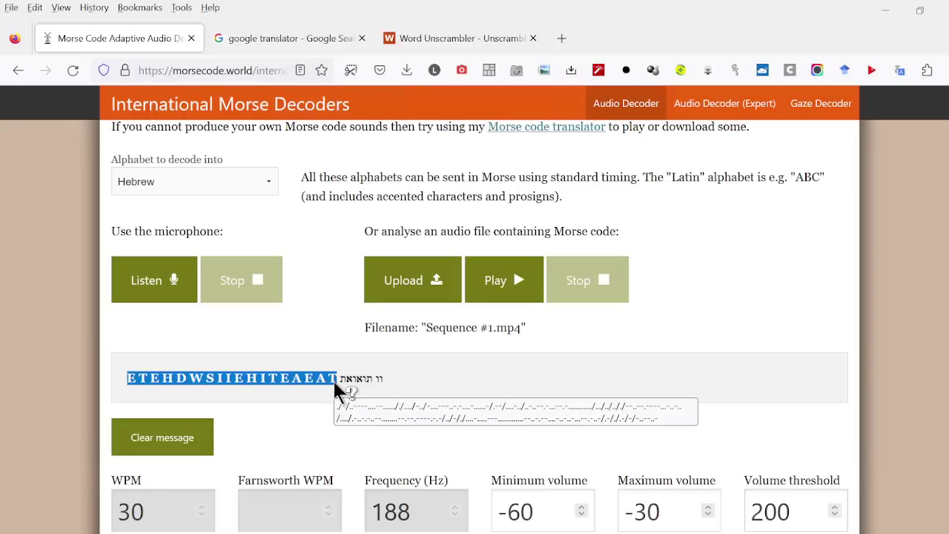
click(437, 38)
drag(287, 281, 120, 281)
key(ctrl+c)
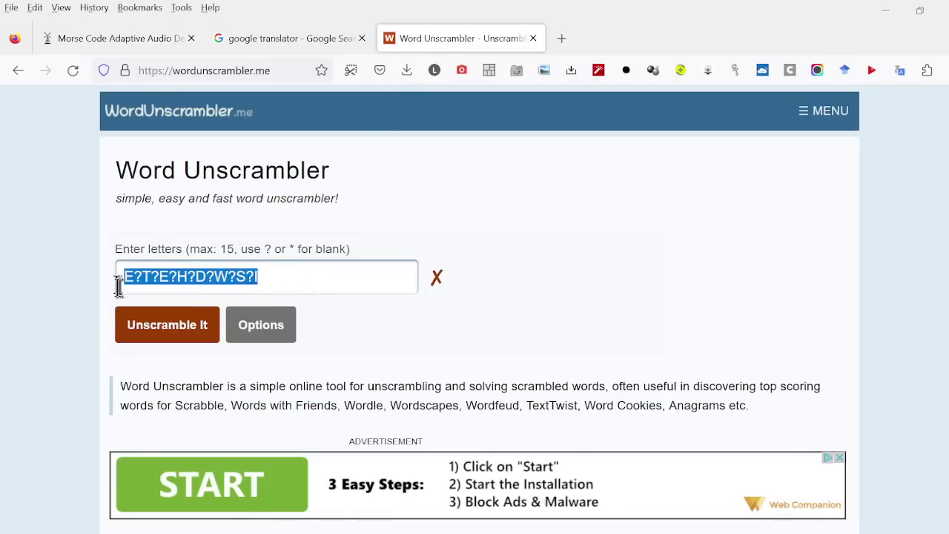
click(439, 275)
text(tra)
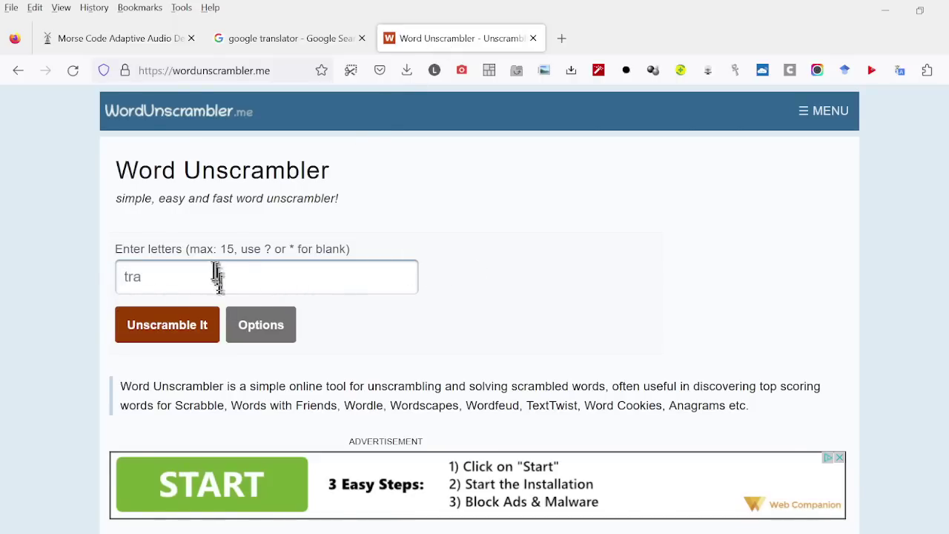
key(ctrl+v)
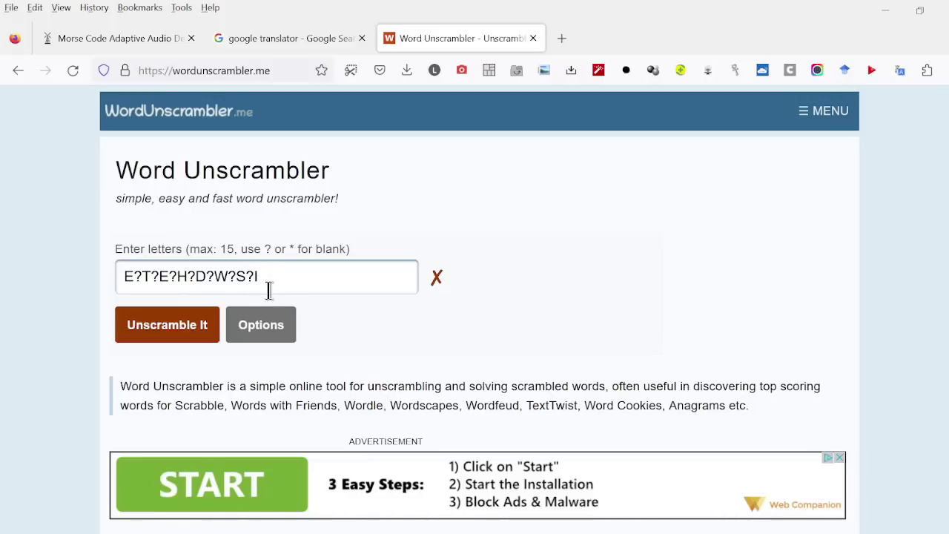
Step: Remove all question marks from the unscrambler entry so that it reads "ETEHDWSI"
key(Left)
key(BackSpace)
key(BackSpace)
key(Left)
key(BackSpace)
key(BackSpace)
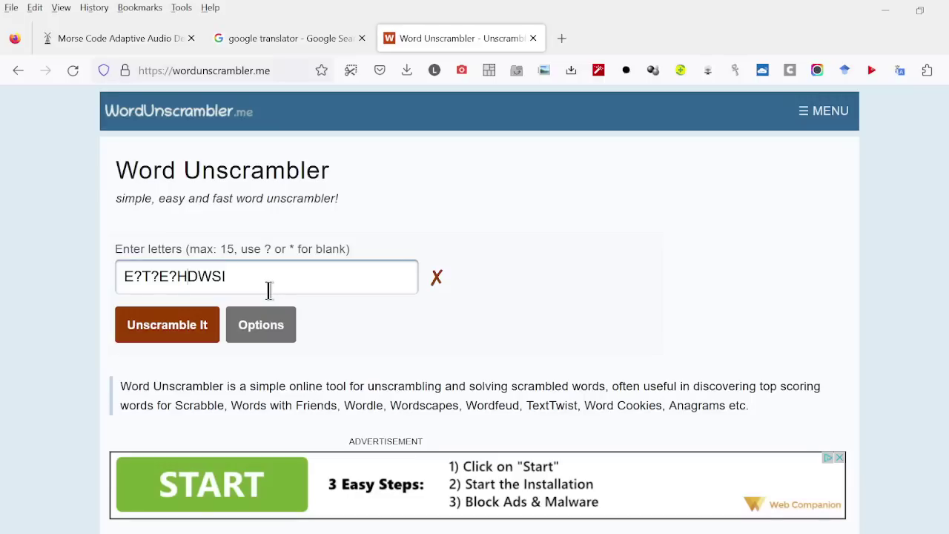
key(BackSpace)
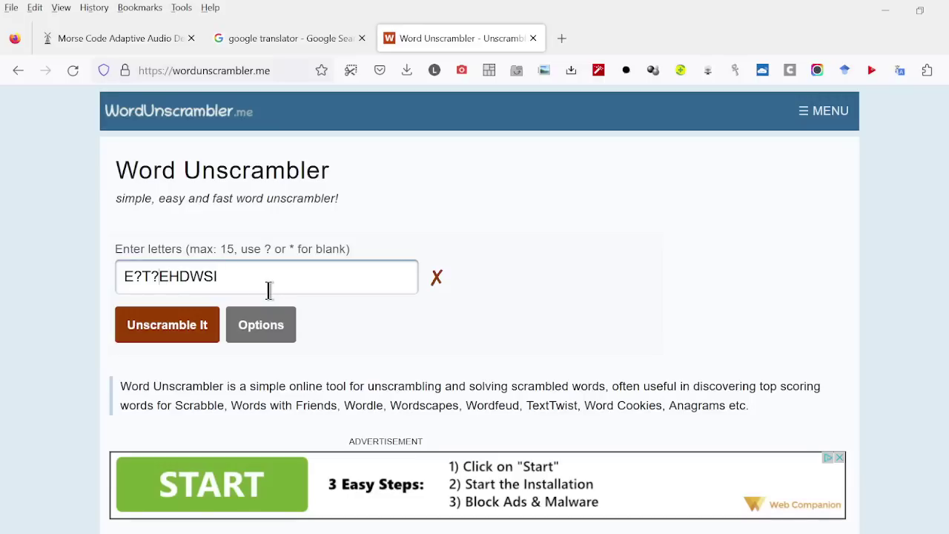
key(BackSpace)
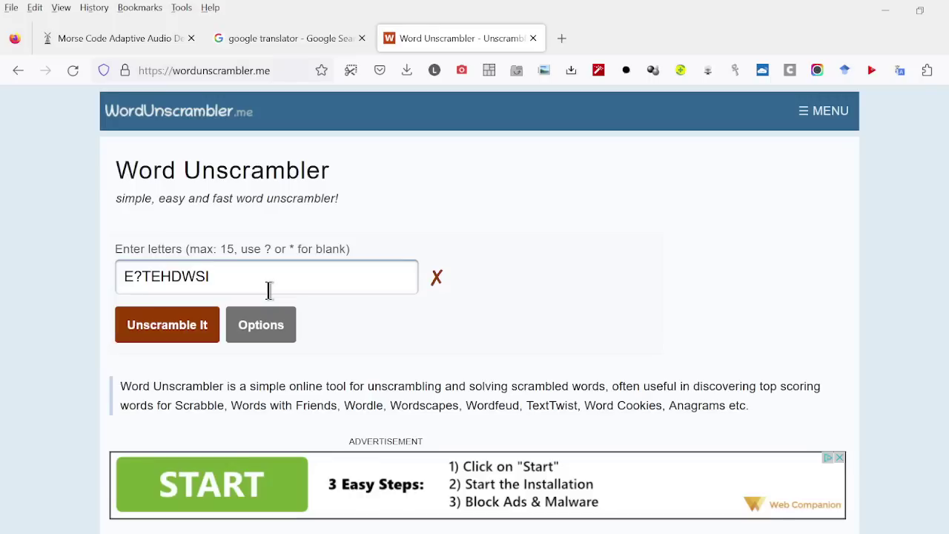
key(BackSpace)
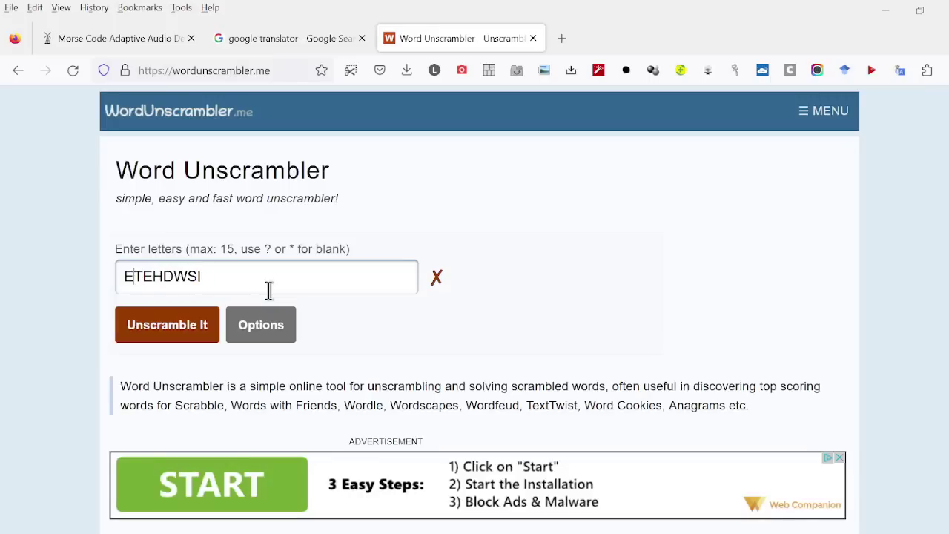
Step: Consult the translator and Morse decoder for the following letters and append "IEHITEA" to the unscrambler entry
click(313, 38)
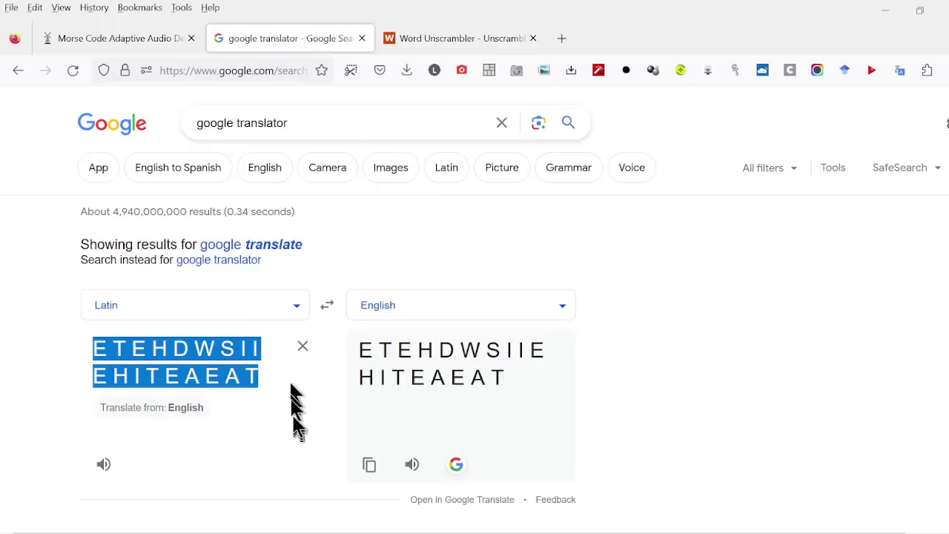
click(247, 347)
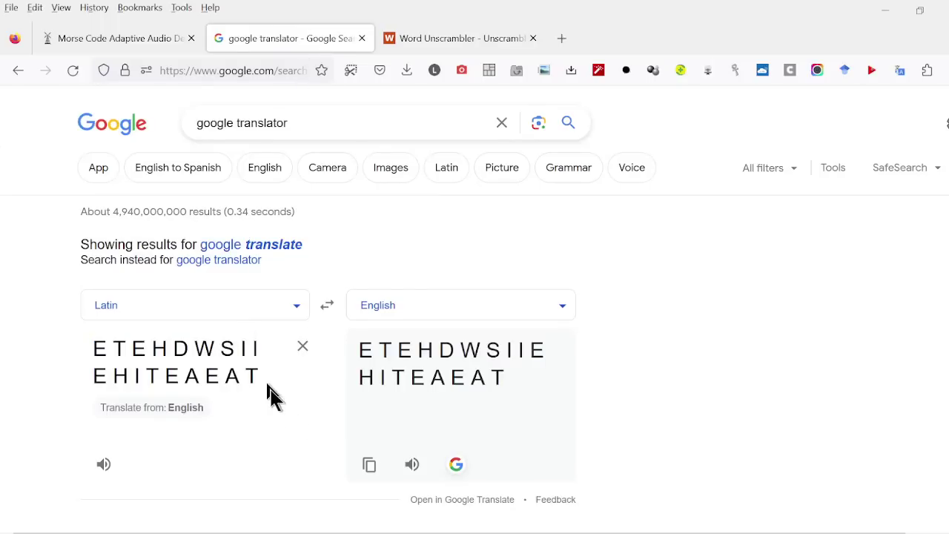
click(445, 43)
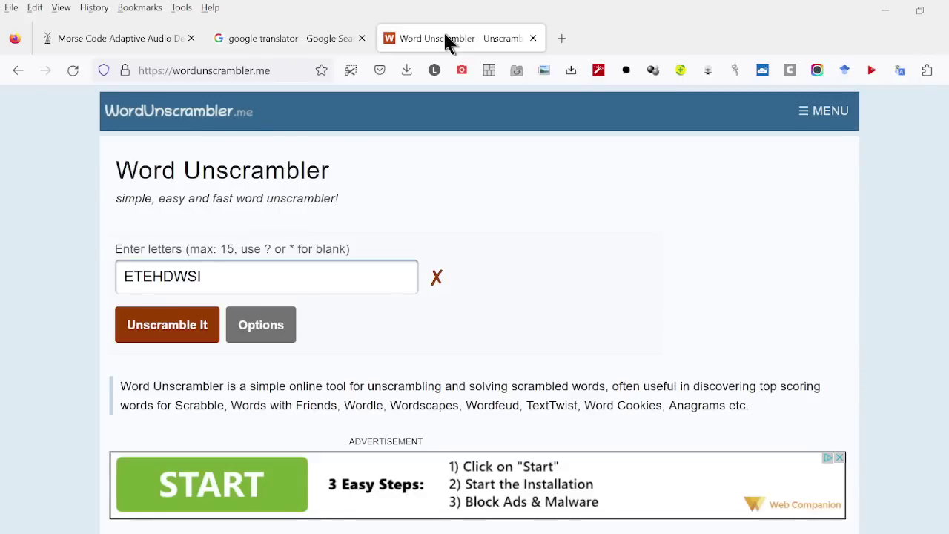
click(325, 41)
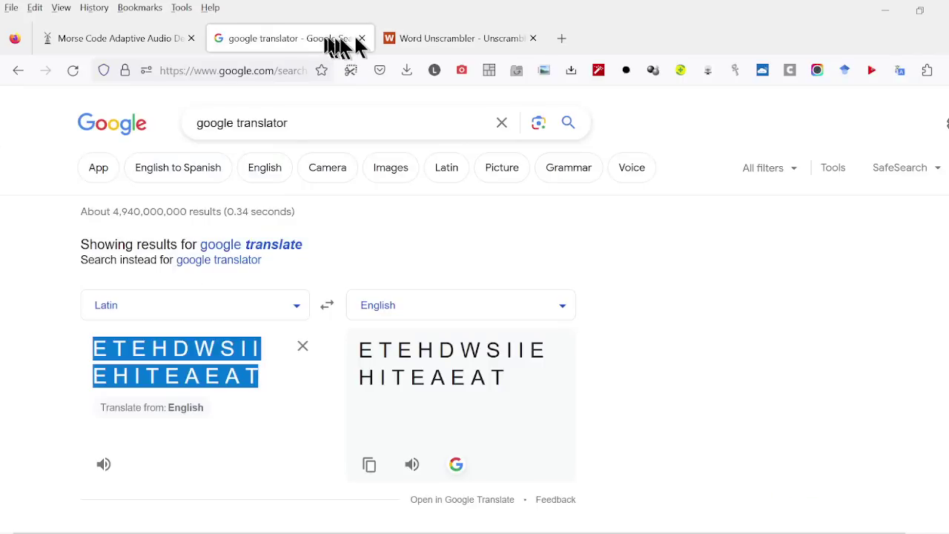
click(422, 39)
click(152, 35)
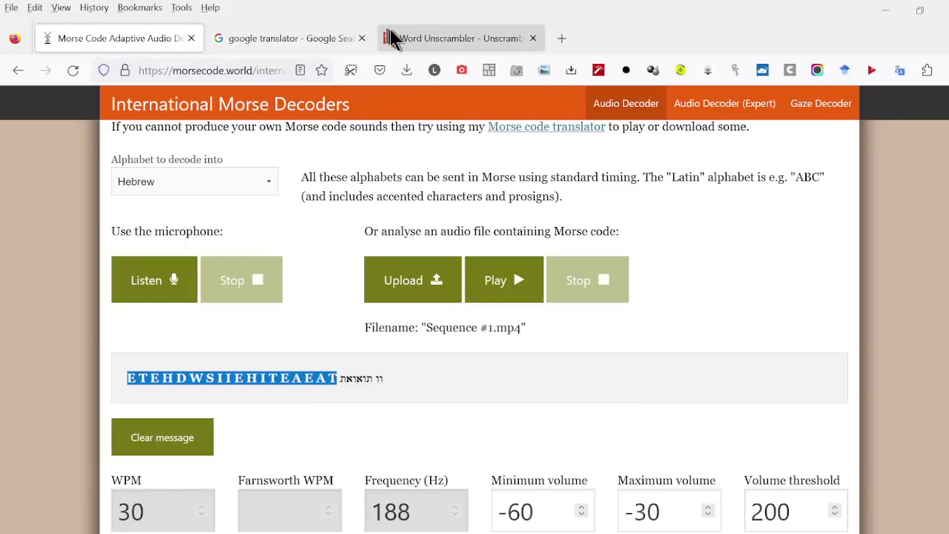
click(440, 39)
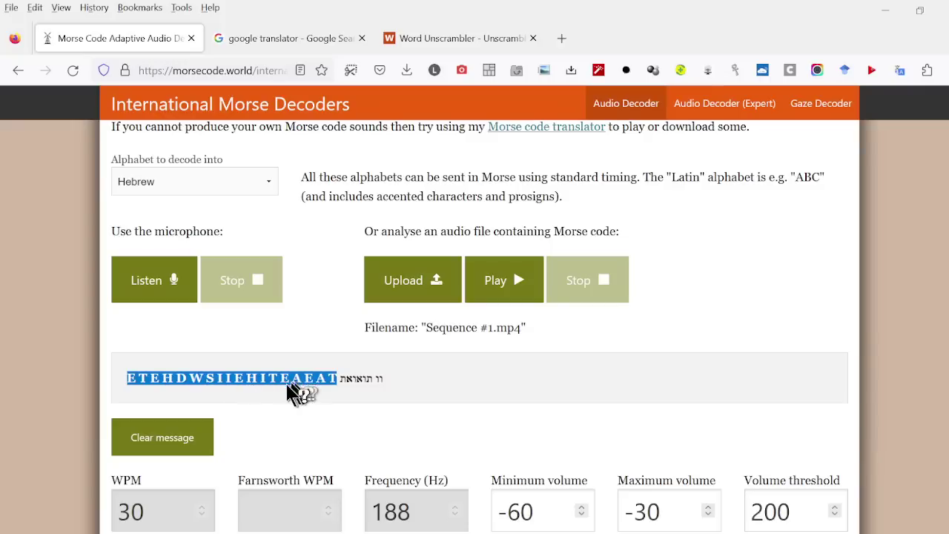
click(440, 39)
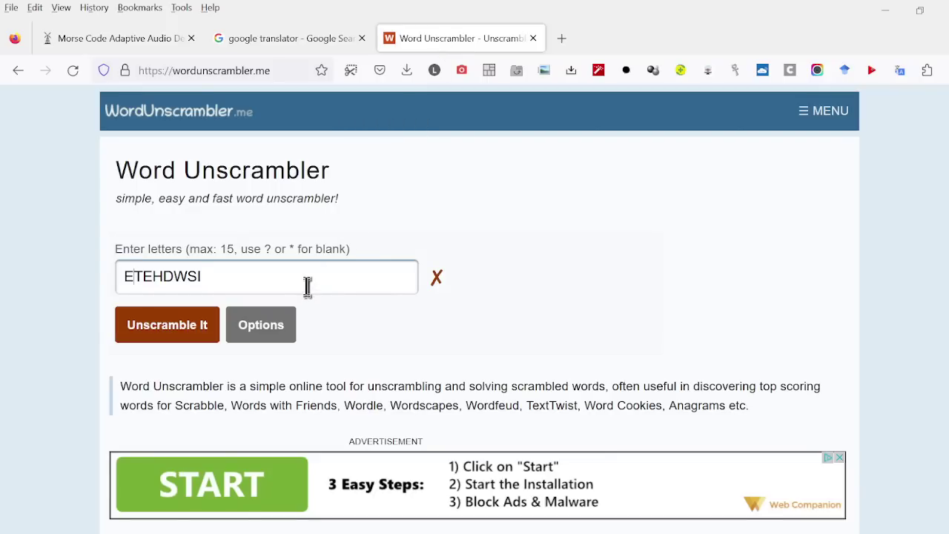
text(IEHITE)
click(166, 37)
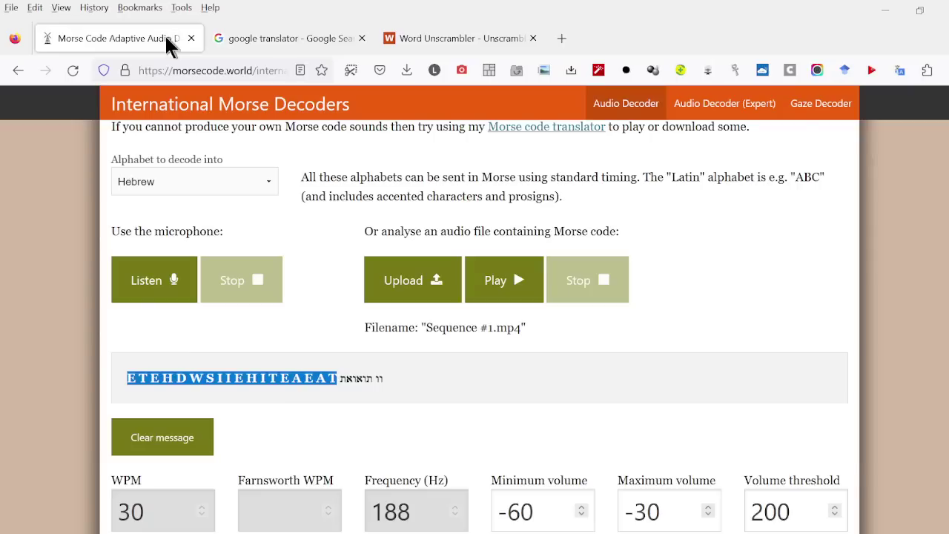
click(434, 38)
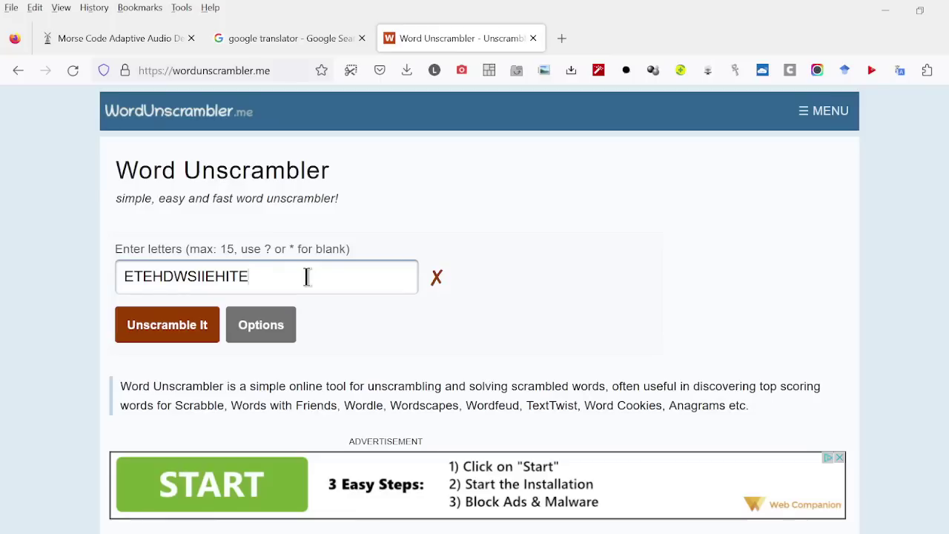
text(A)
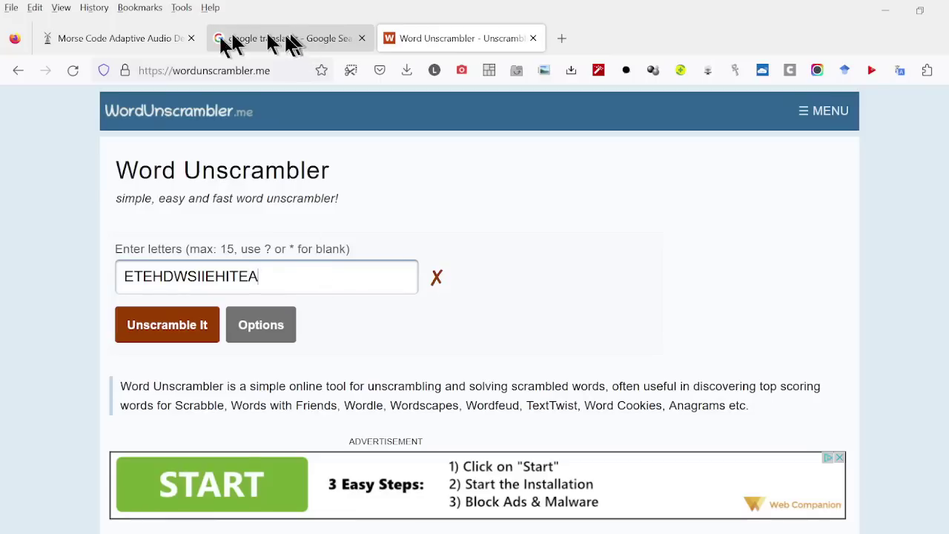
Step: Check the entry against the decoded Morse message and unscramble "ETEHDWSIIEHITEA"
click(163, 40)
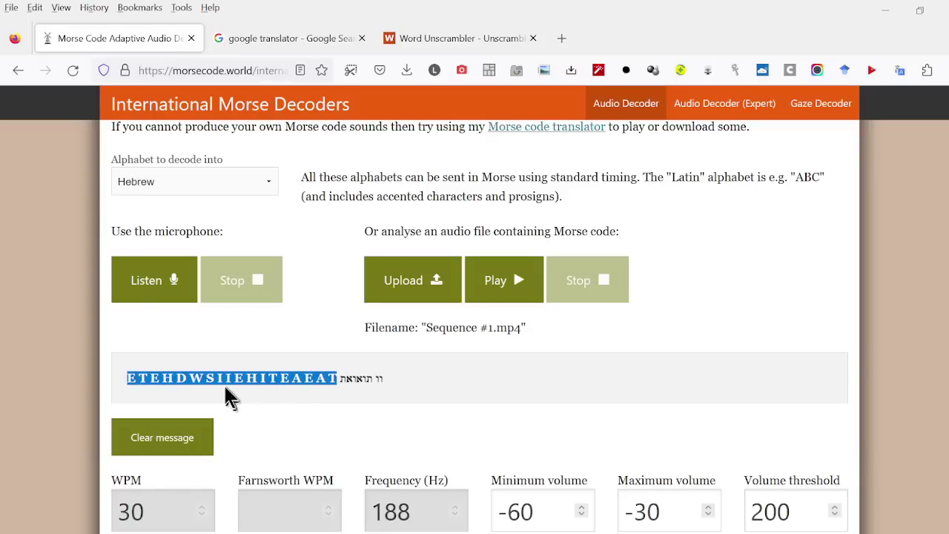
click(459, 37)
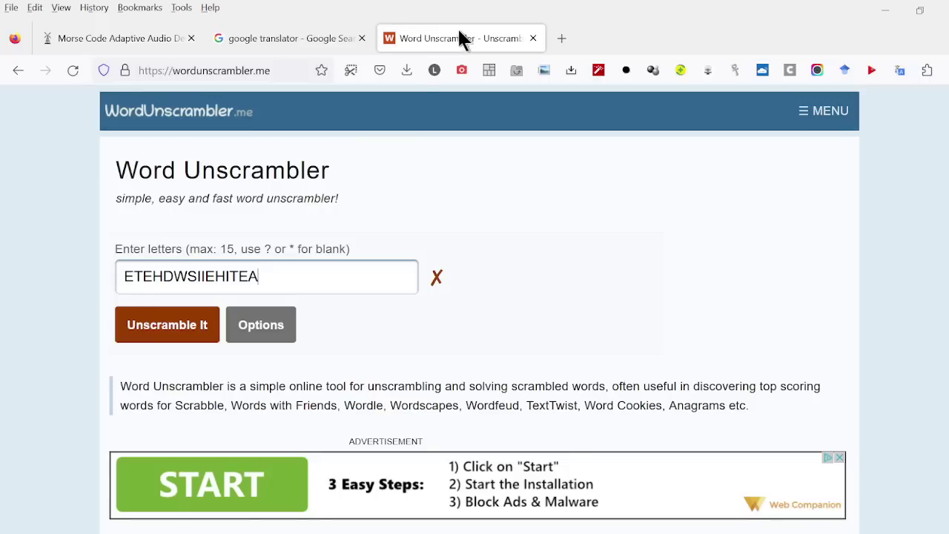
click(175, 326)
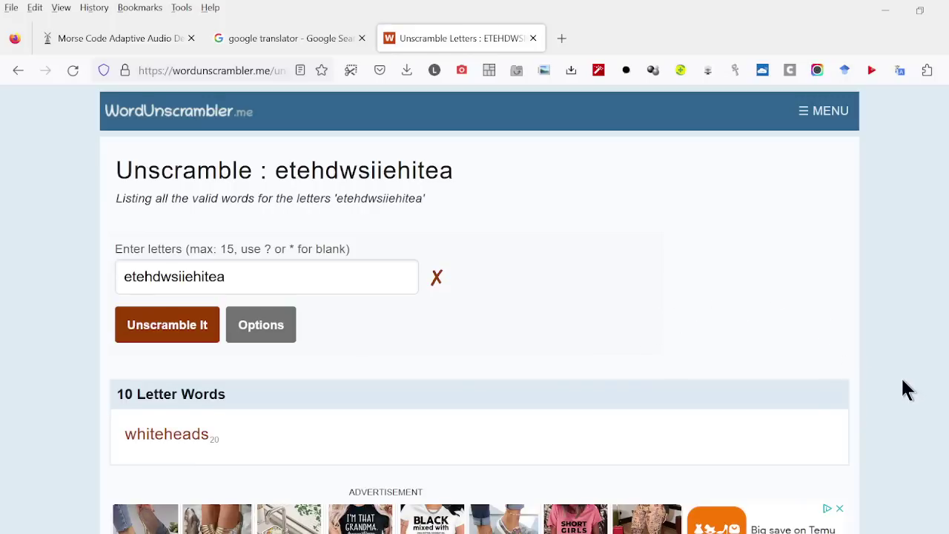
Step: Examine the unscrambled word lists from 10-letter down to 7-letter words, then return to the decoded Morse message
scroll(902, 382, down, 3)
scroll(903, 383, down, 2)
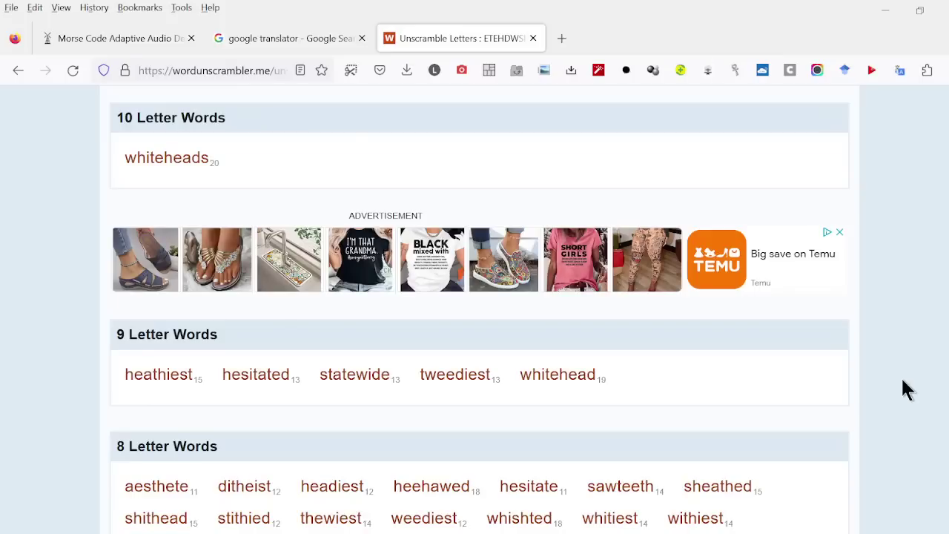
scroll(903, 383, down, 3)
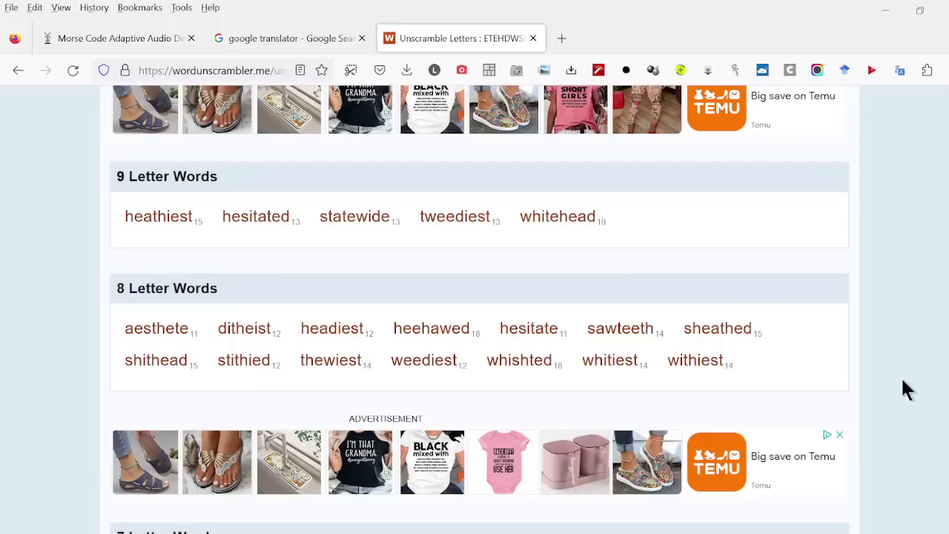
scroll(903, 381, down, 5)
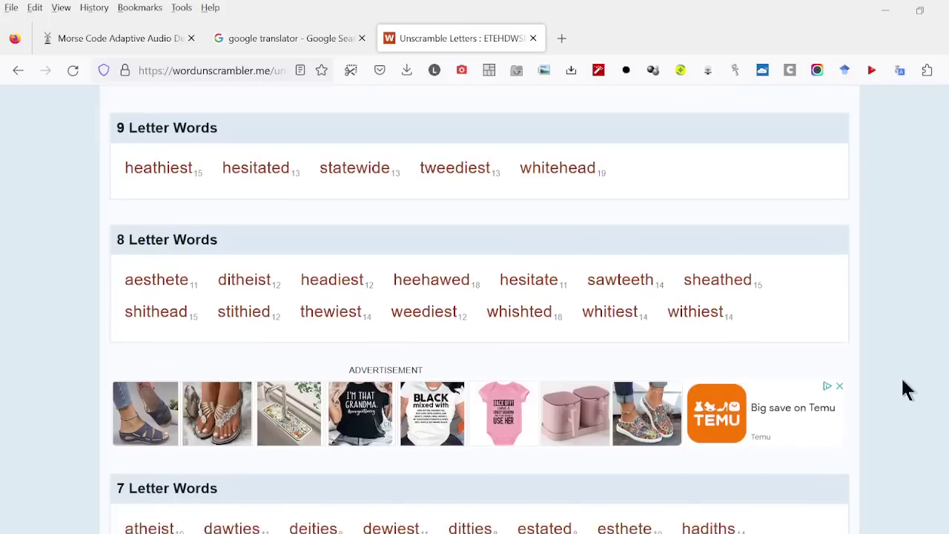
scroll(902, 387, down, 2)
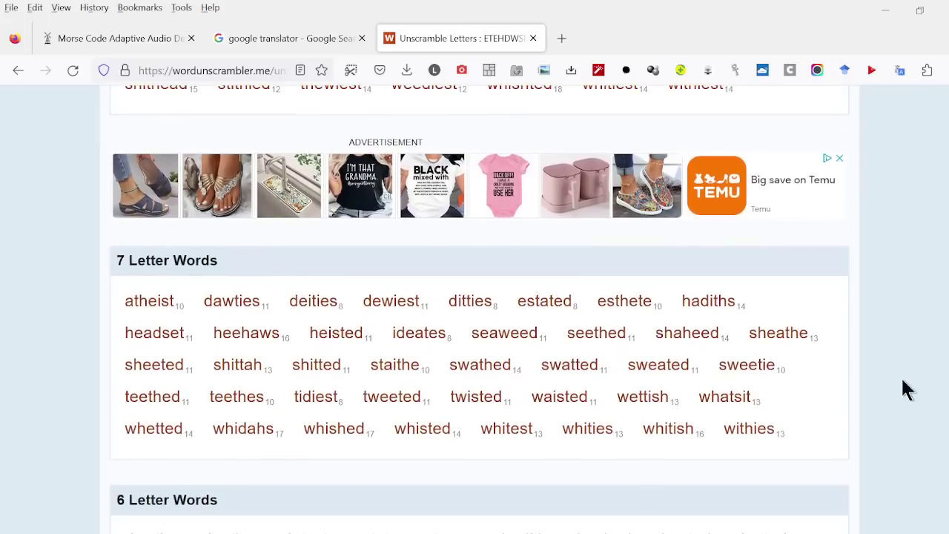
scroll(902, 389, up, 7)
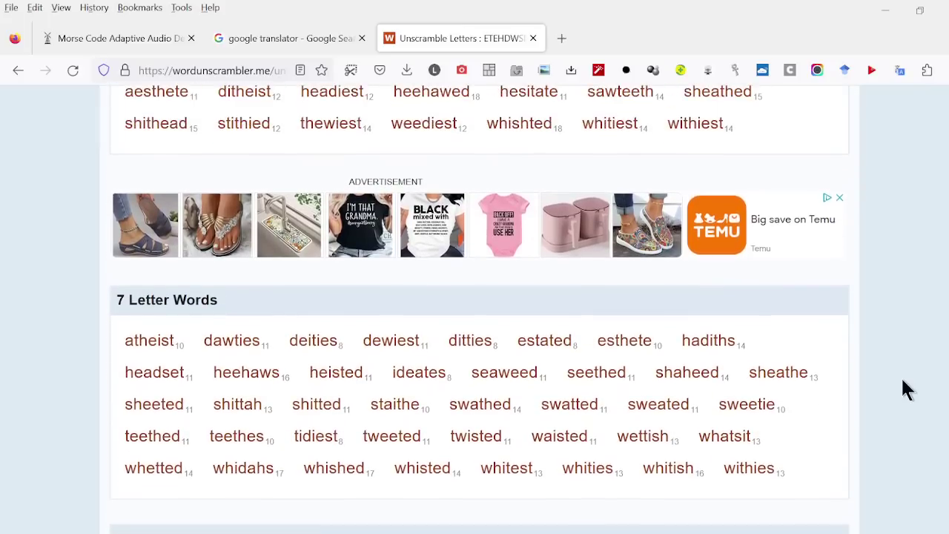
scroll(901, 376, up, 2)
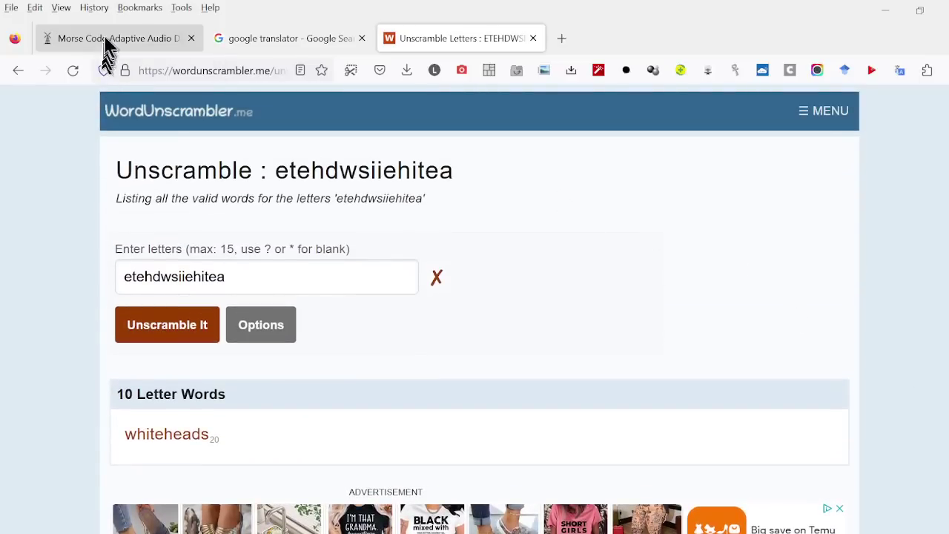
click(152, 37)
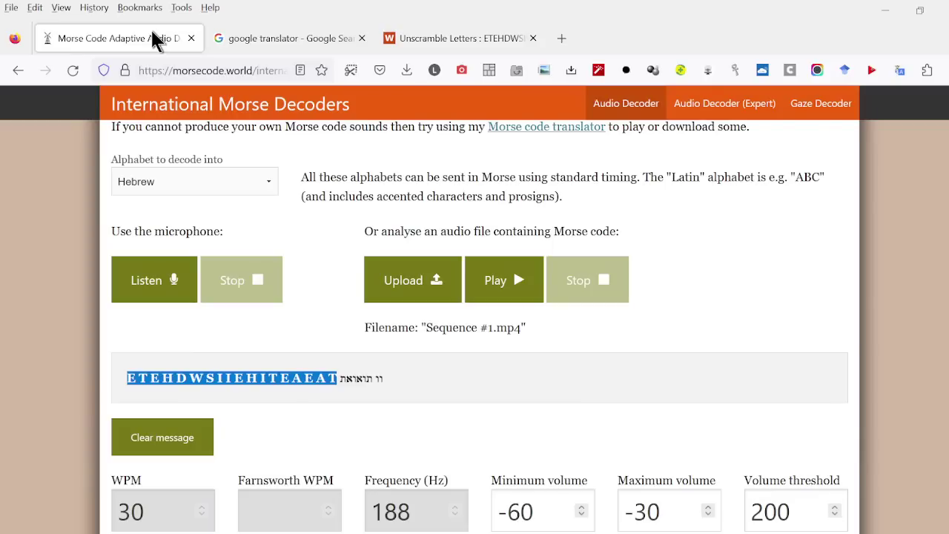
Step: Check the letters in the translator, remove "ehitea" from the unscrambler entry, and unscramble "etehdwsii"
click(276, 38)
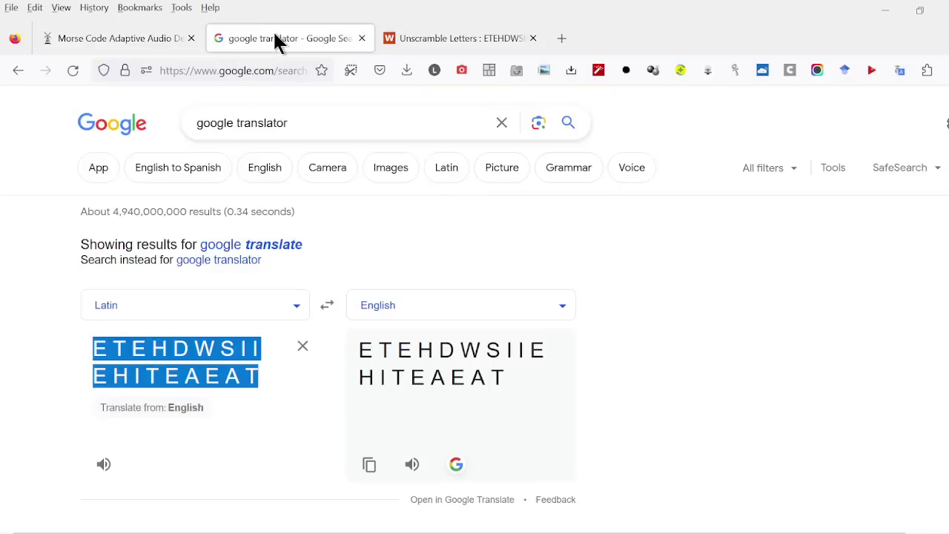
click(287, 386)
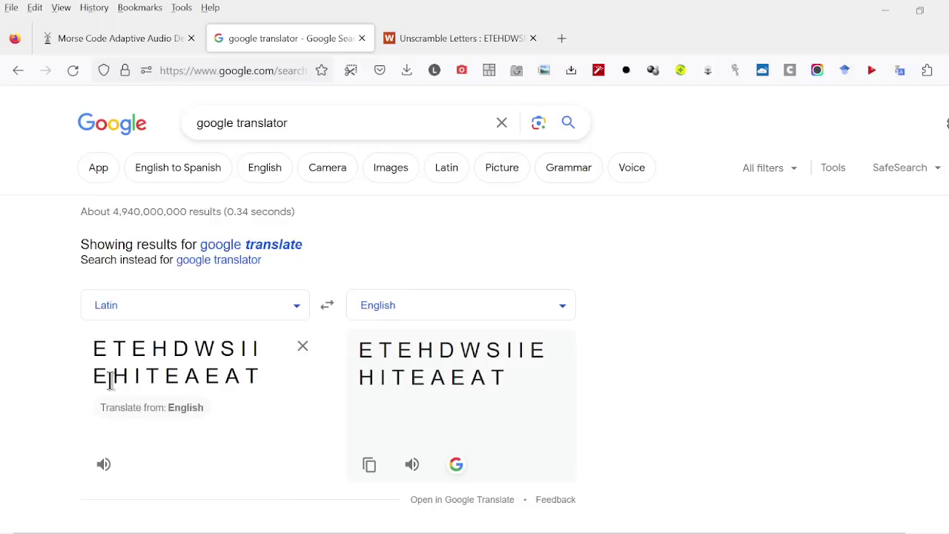
click(441, 41)
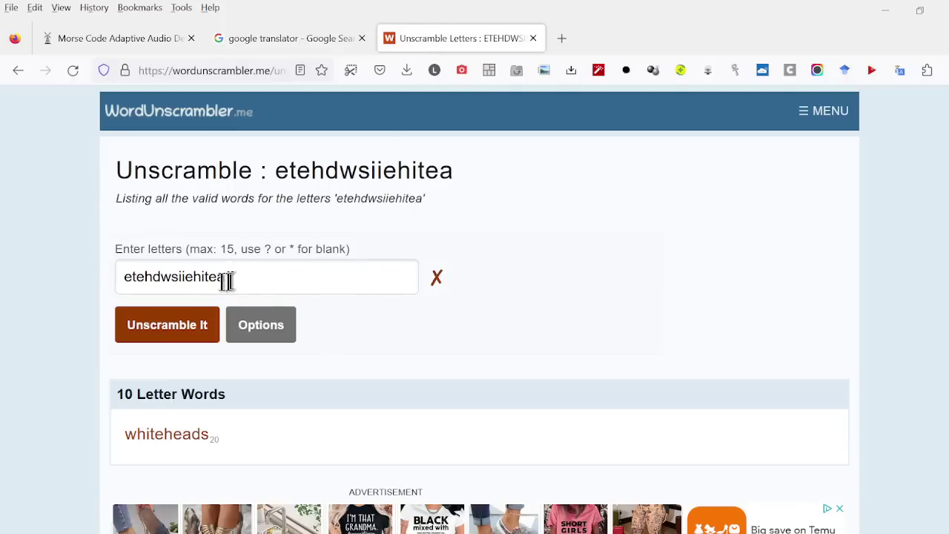
drag(185, 277, 235, 276)
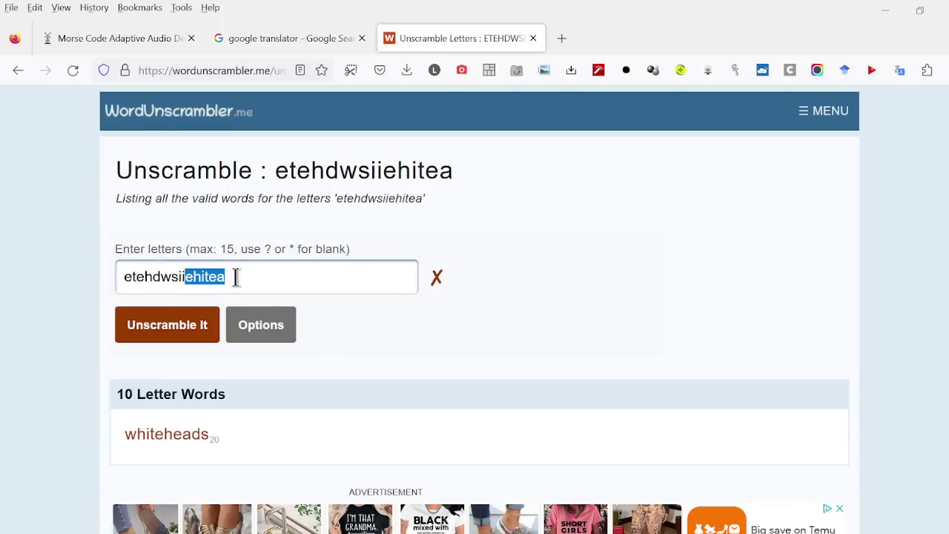
key(BackSpace)
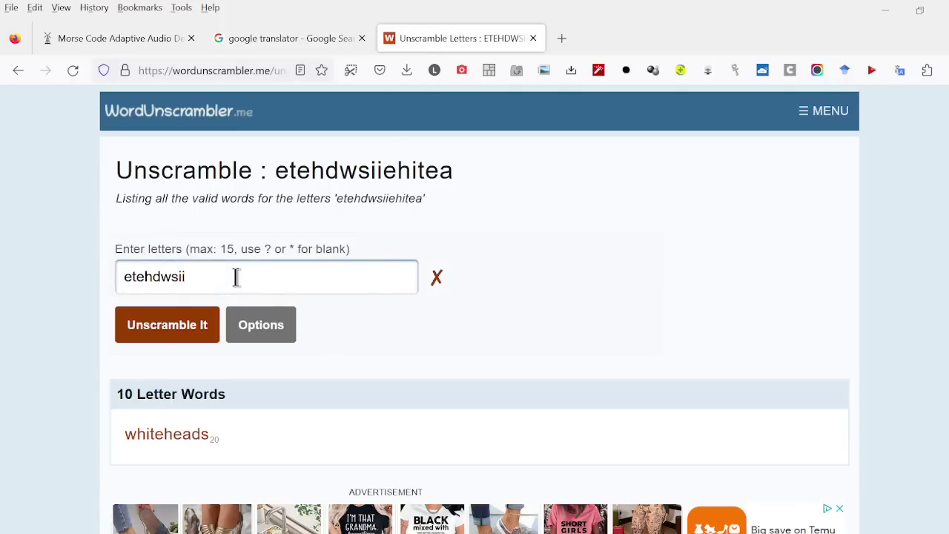
click(174, 328)
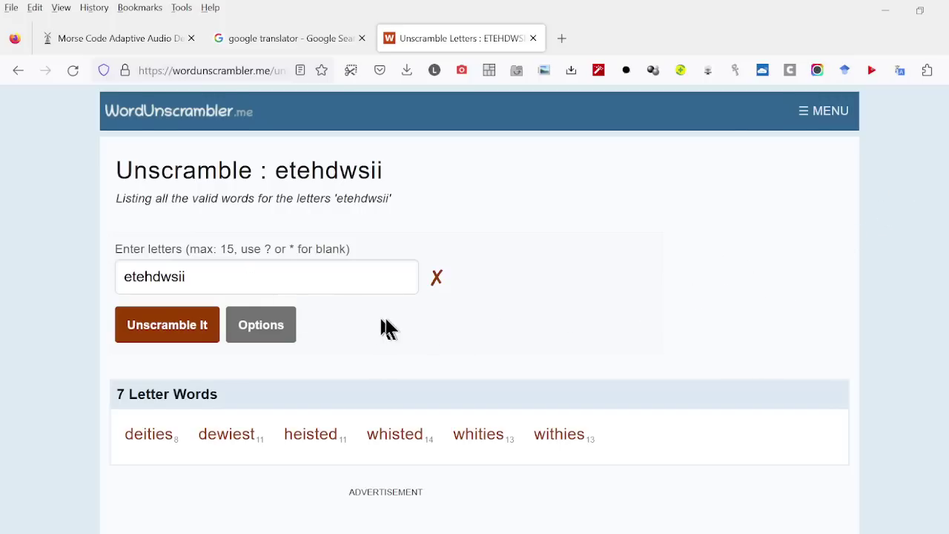
Step: Open the word unscrambler in a second tab and unscramble the remaining letters "ehitea"
right_click(178, 123)
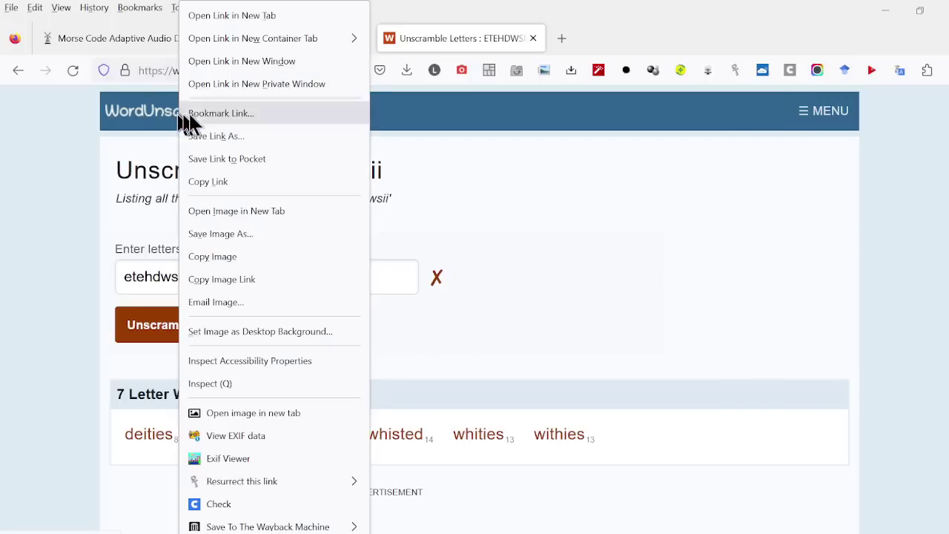
click(210, 15)
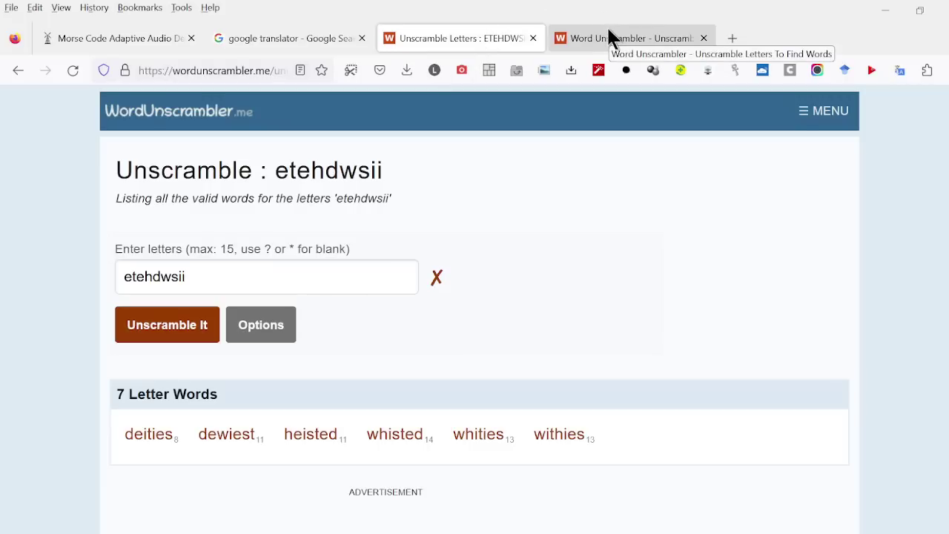
click(608, 34)
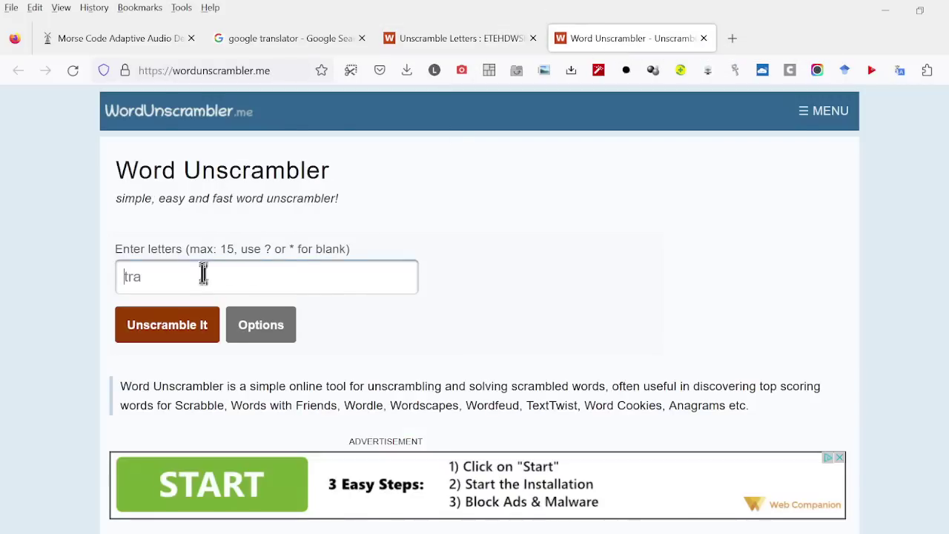
text(ehitea)
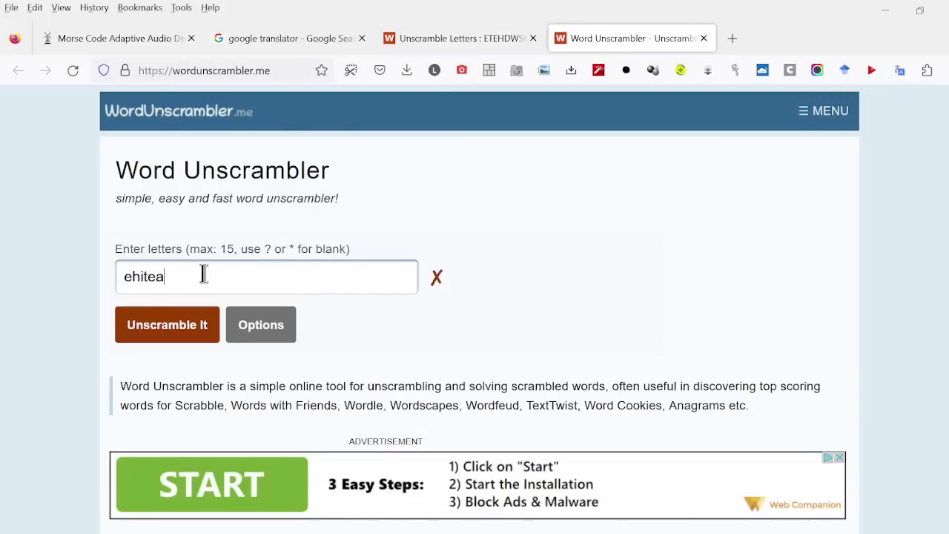
key(Return)
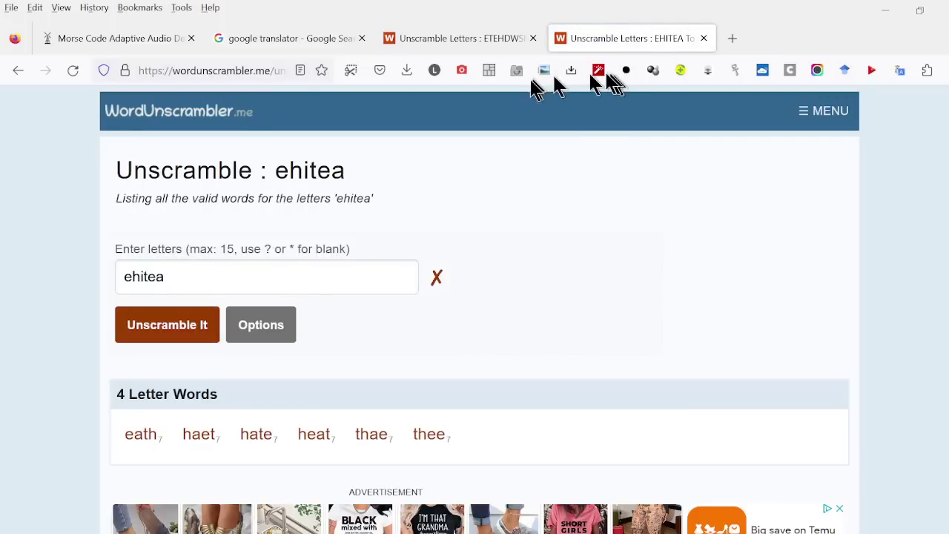
Step: Compare the unscrambled word lists for "etehdwsii" and "ehitea"
click(461, 38)
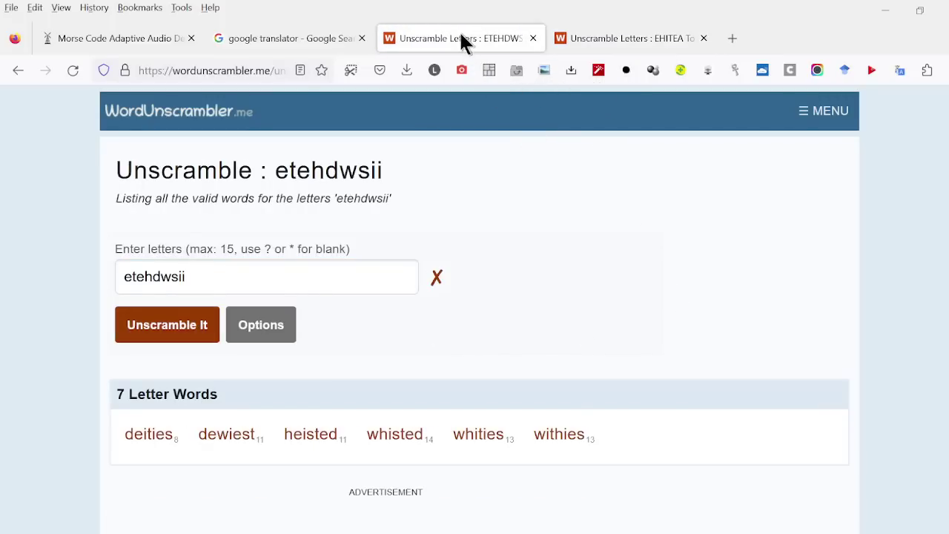
click(612, 42)
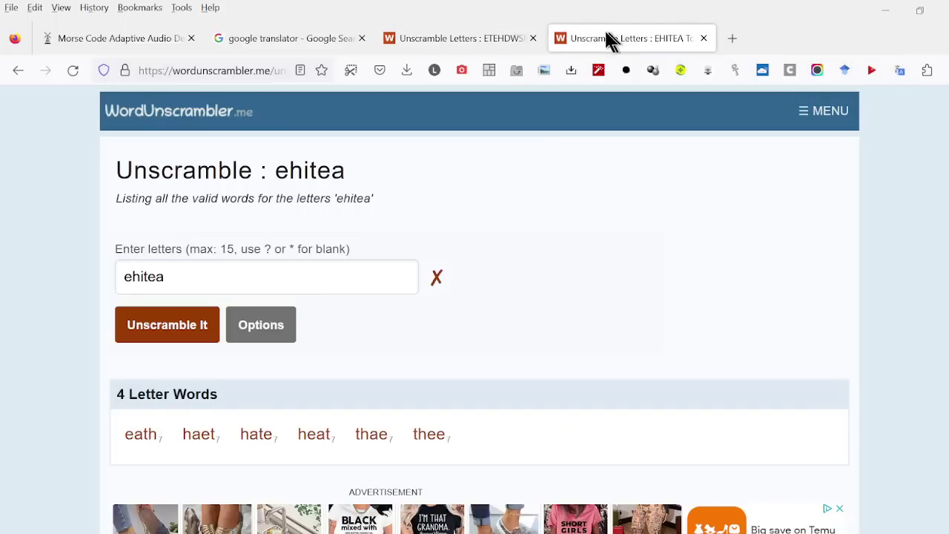
click(448, 36)
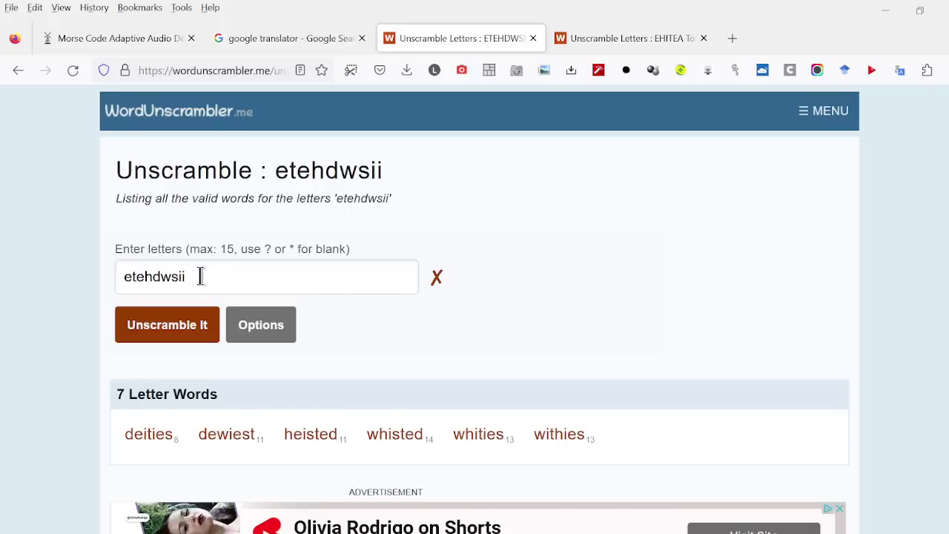
click(618, 39)
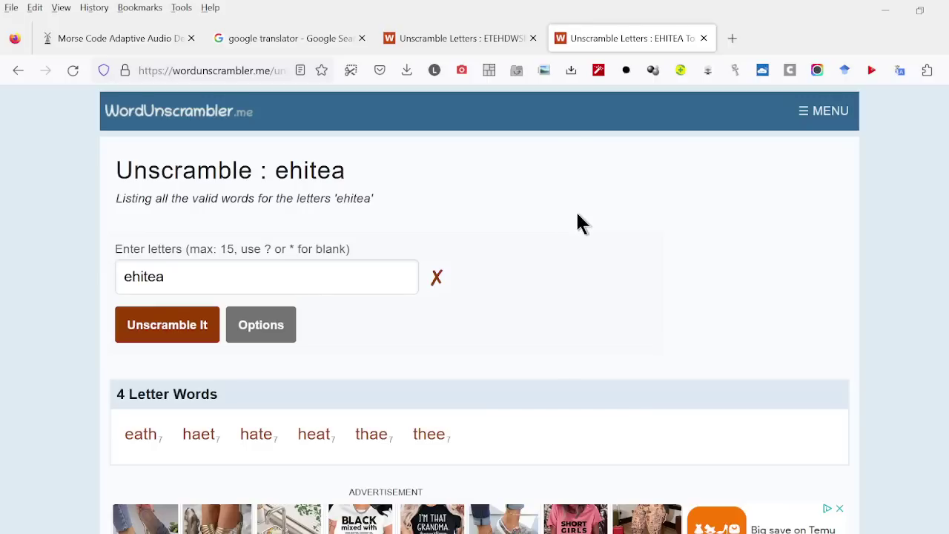
Step: Check the translator, return to the Morse decoder, and copy the Hebrew letters at the end of the decoded message
click(296, 41)
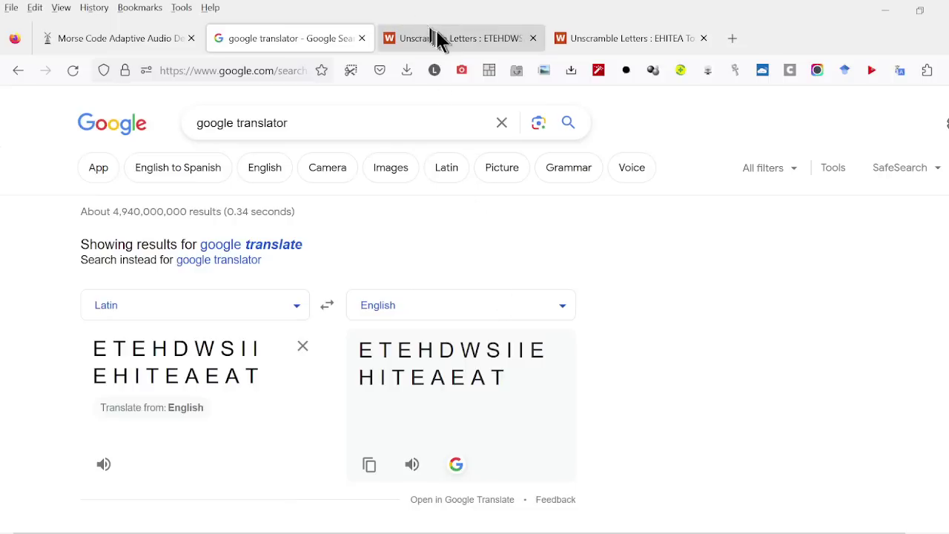
click(135, 41)
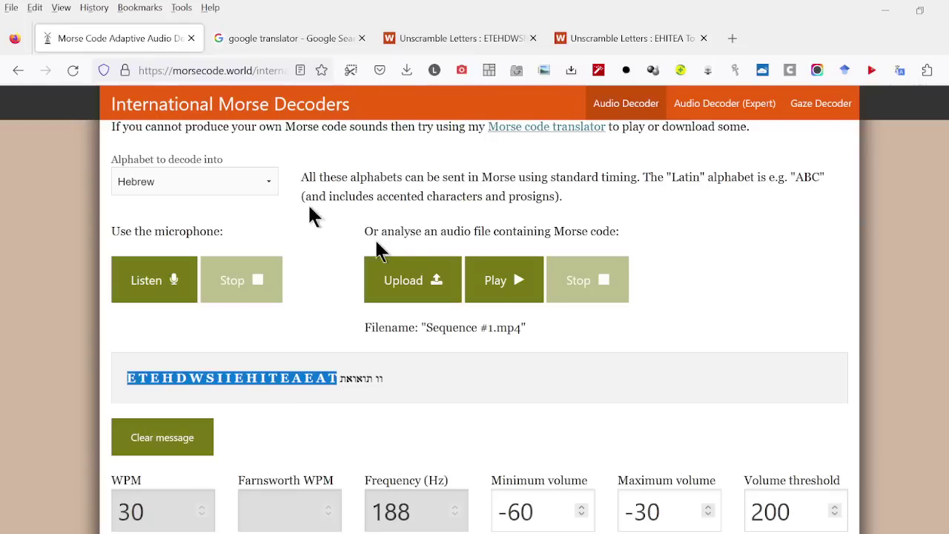
click(750, 304)
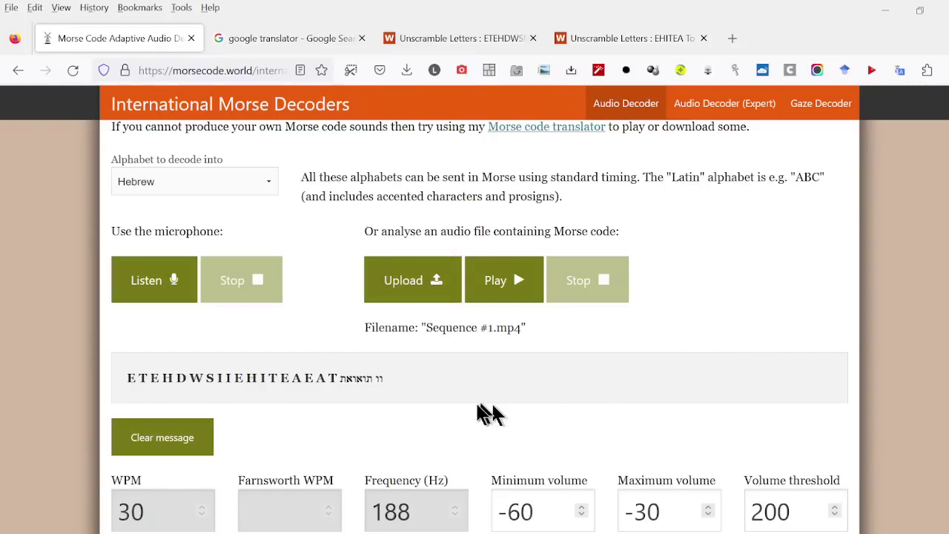
drag(378, 377, 342, 380)
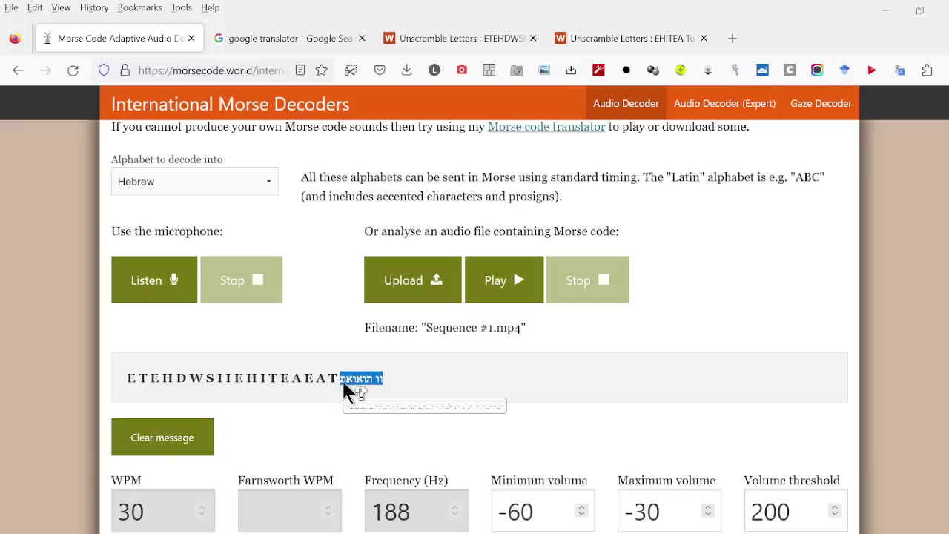
click(475, 375)
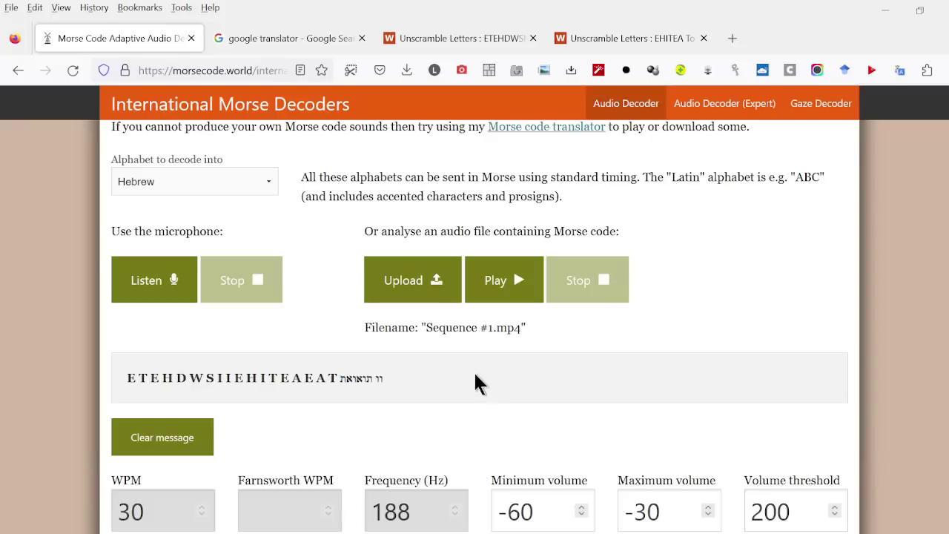
Step: Open the word unscrambler in another new tab and try to unscramble the Hebrew letters from the decoded message
click(617, 38)
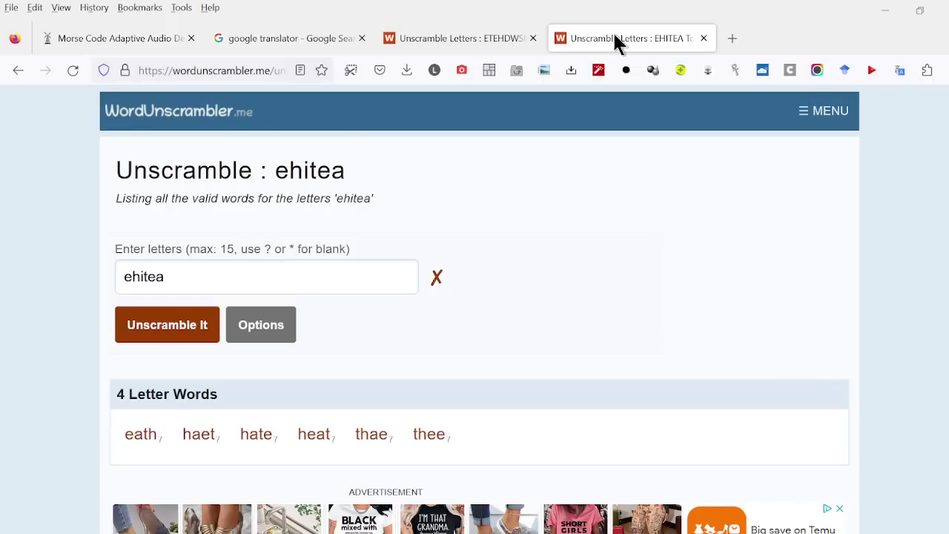
right_click(188, 116)
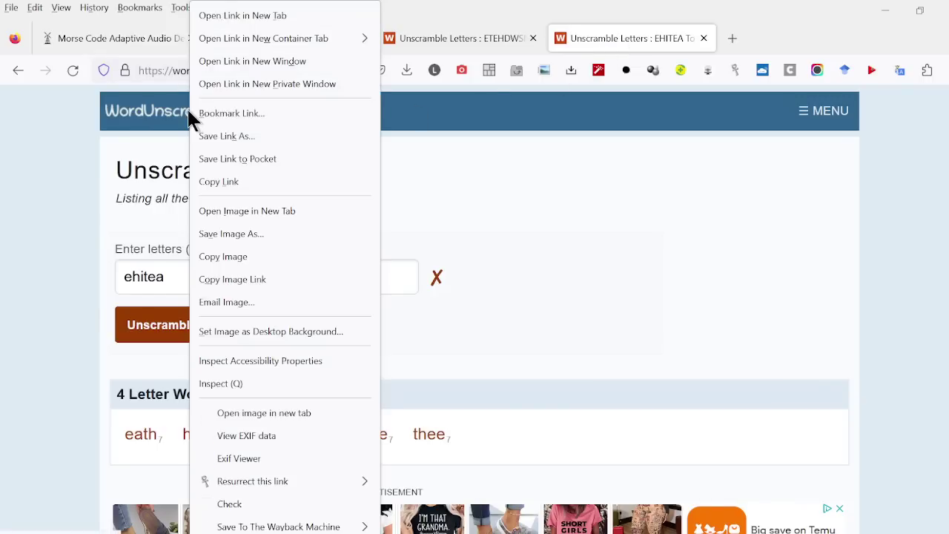
click(243, 15)
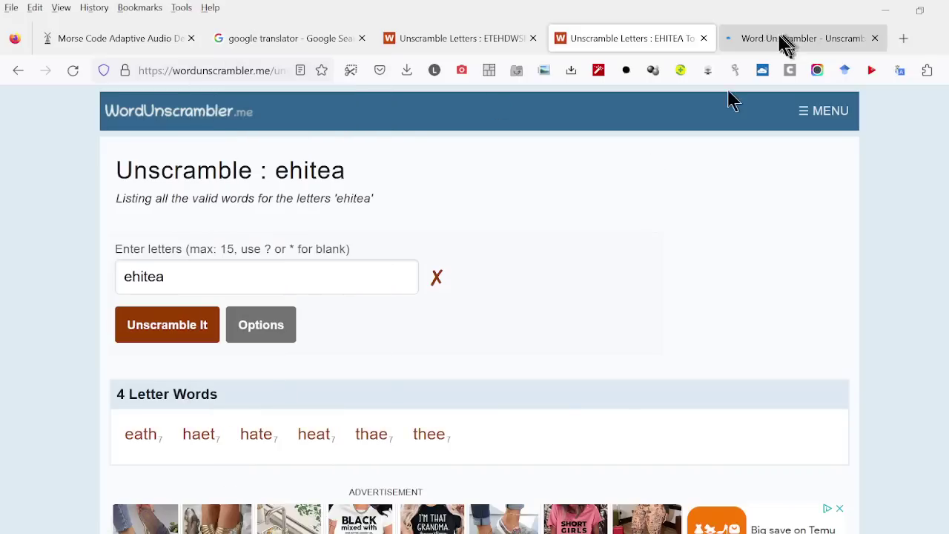
click(780, 39)
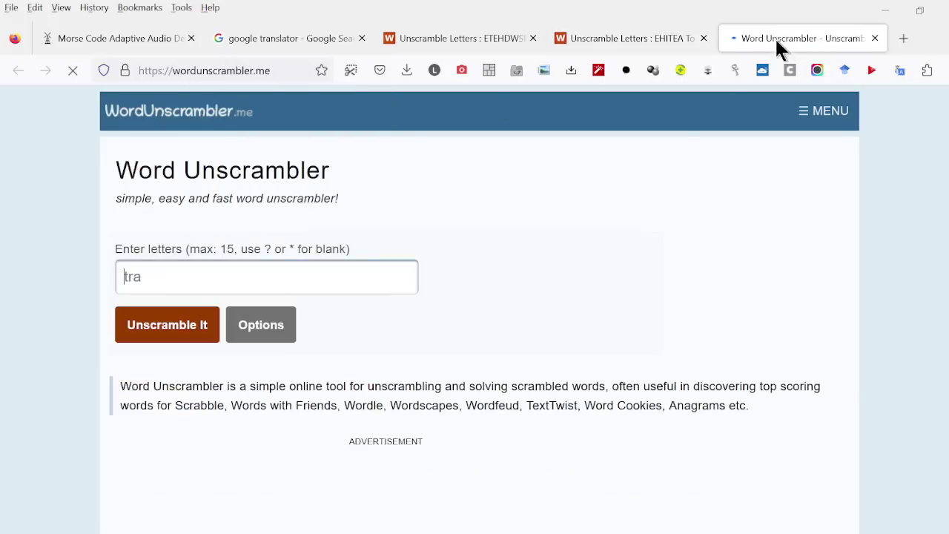
click(272, 274)
text(וו?תאואות)
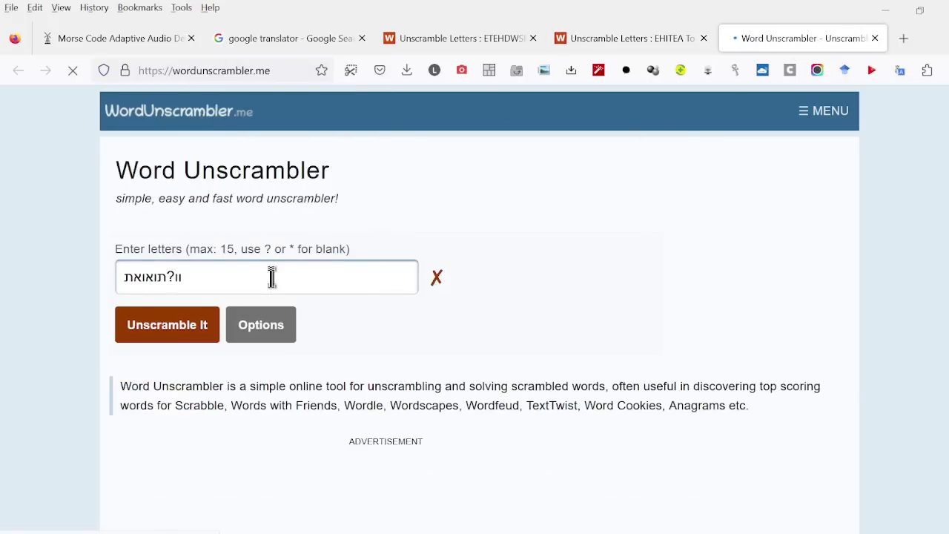
click(186, 324)
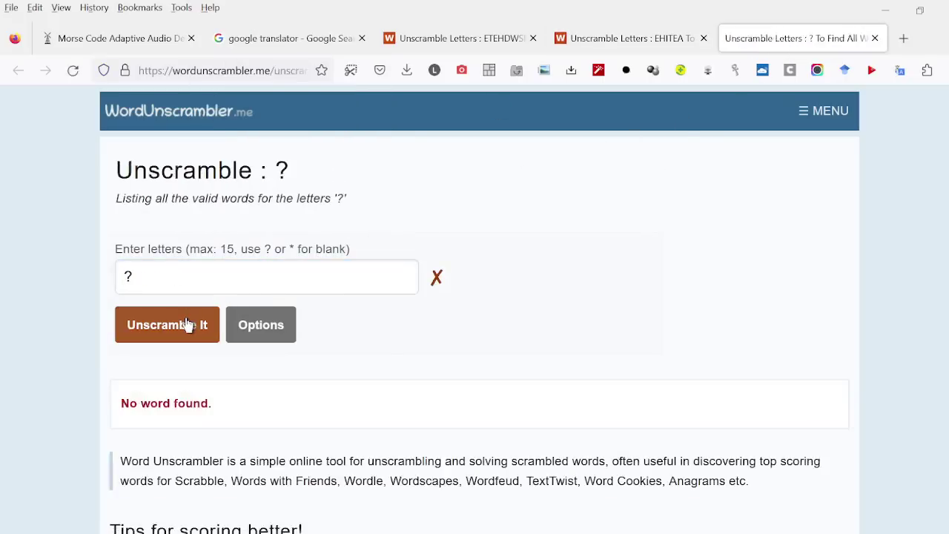
click(152, 273)
key(BackSpace)
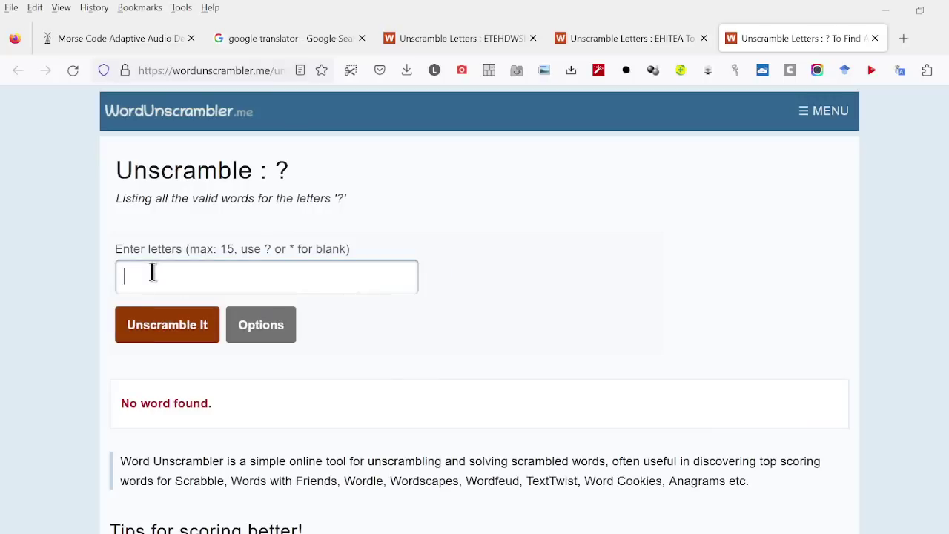
text(וותאואות)
click(172, 278)
text(?)
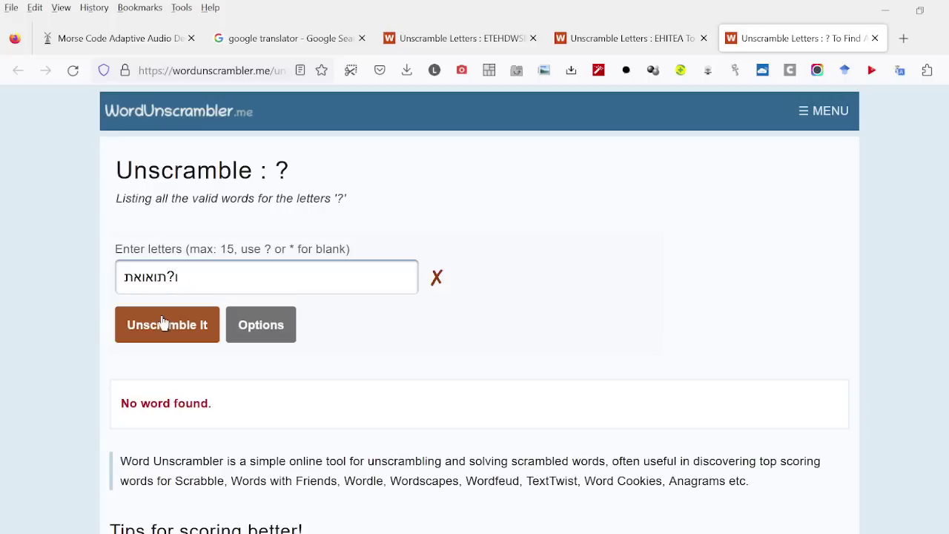
key(BackSpace)
text(i)
key(BackSpace)
drag(185, 275, 59, 269)
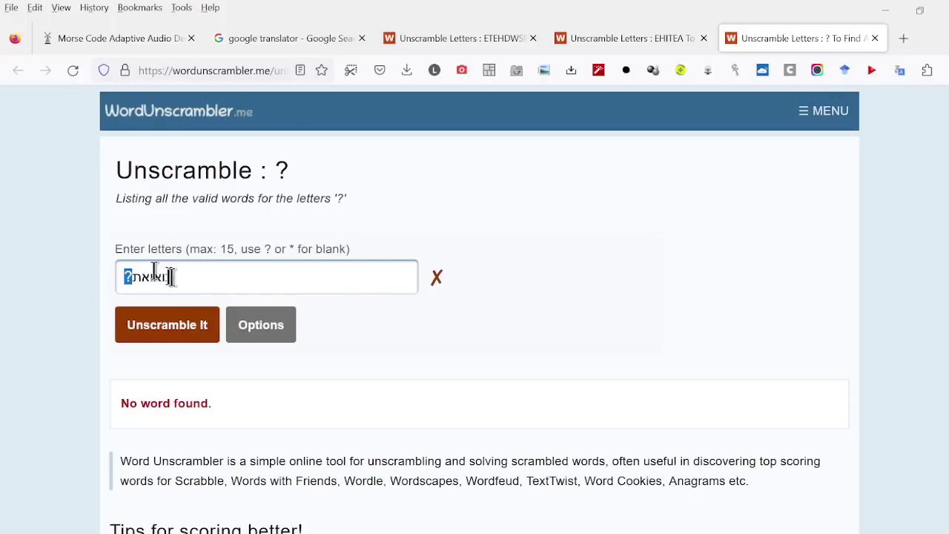
click(436, 277)
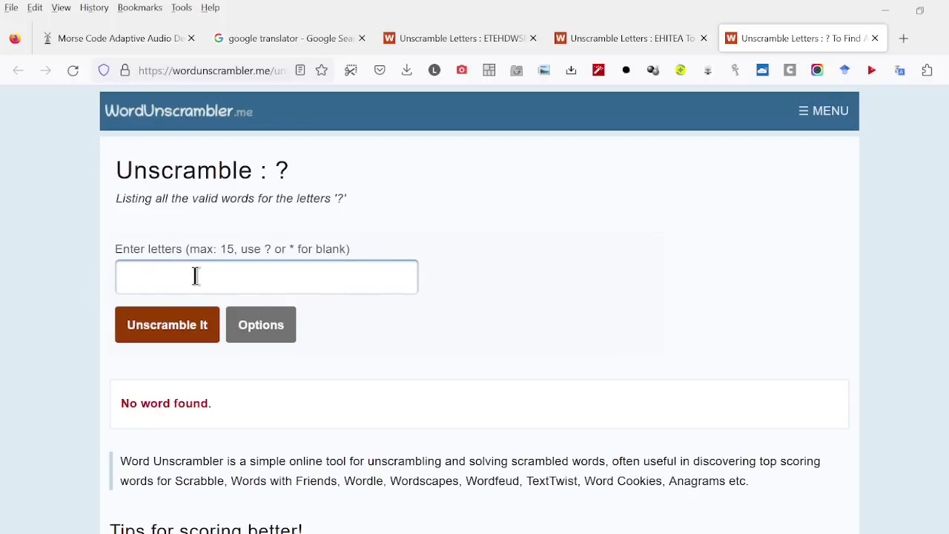
Step: Enter the decoded Hebrew letters again without the question mark, try to unscramble them, and return to the translator
text(תואאת?)
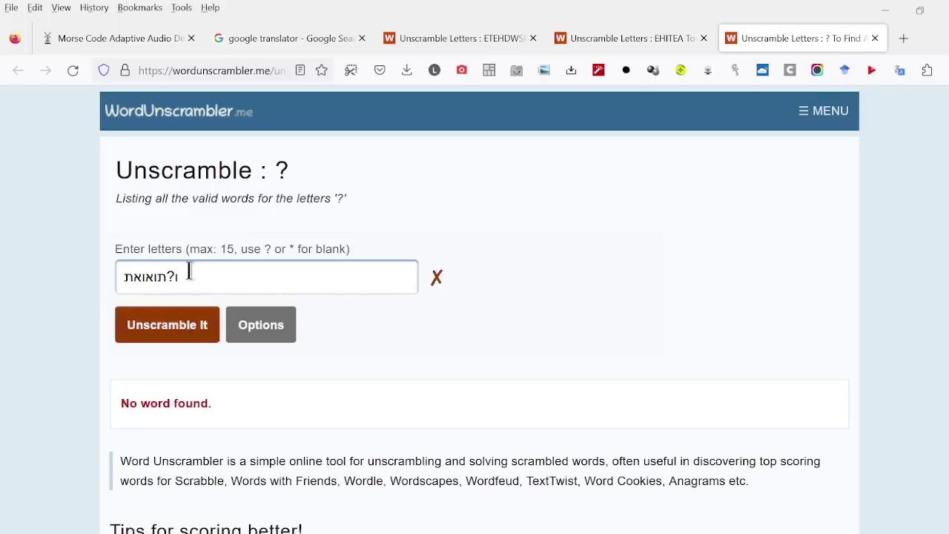
drag(191, 272, 97, 279)
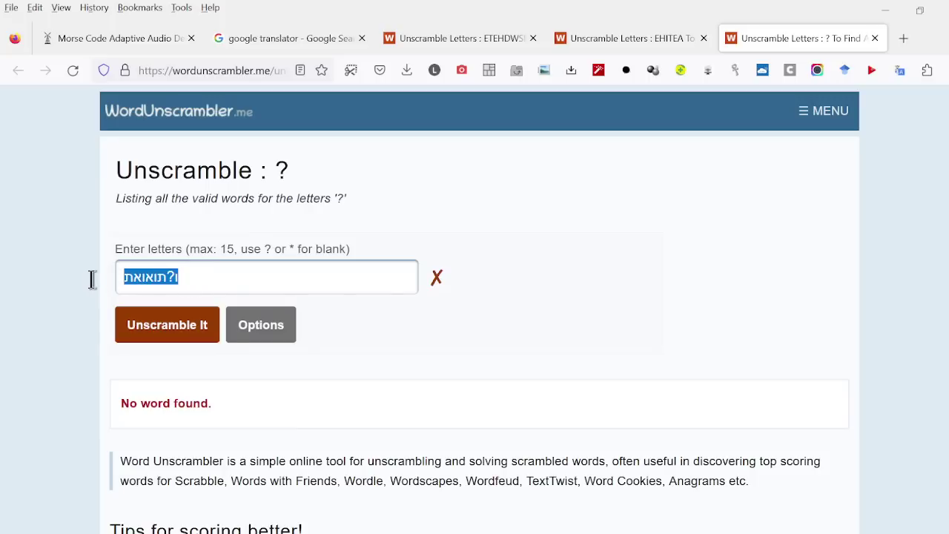
key(End)
text(ו)
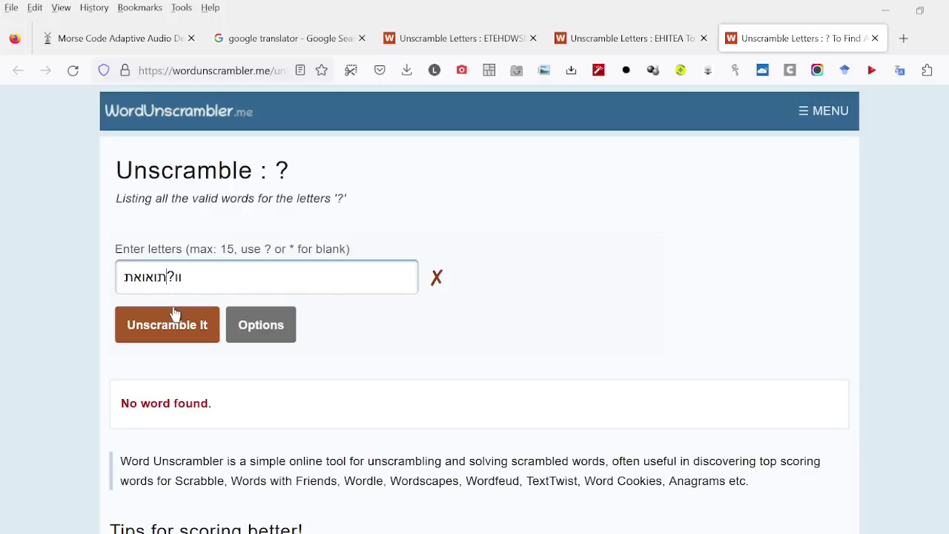
key(BackSpace)
click(175, 331)
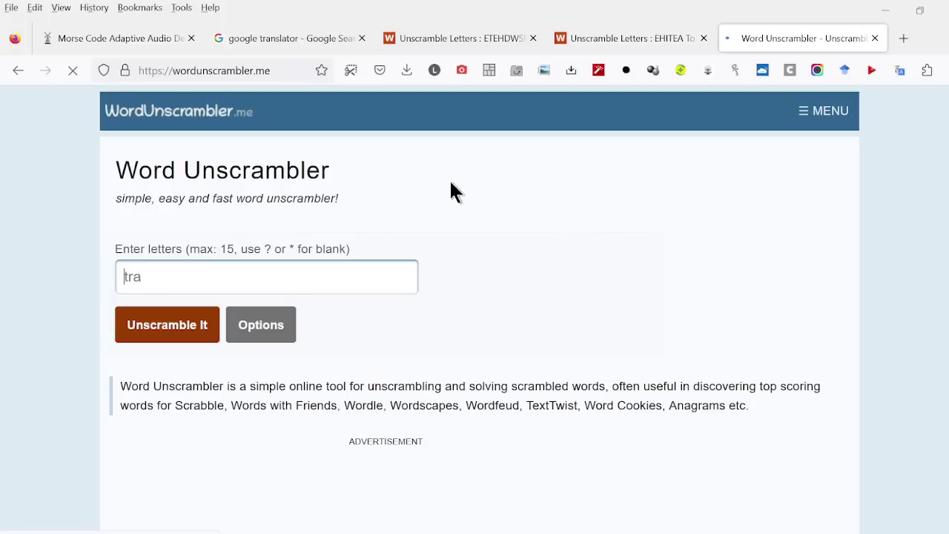
click(260, 37)
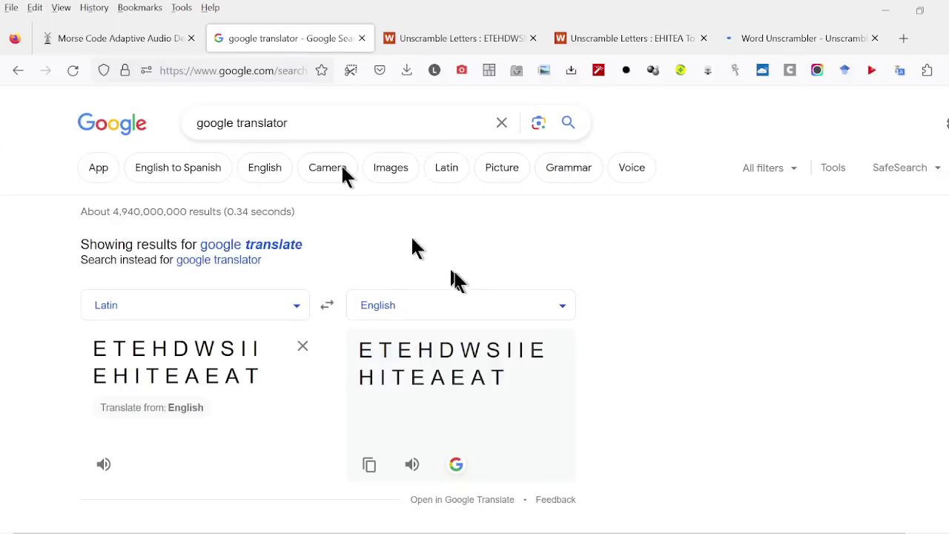
Step: Reset the translator and enter the decoded Hebrew letters "וו תואואת" for translation into English
click(23, 70)
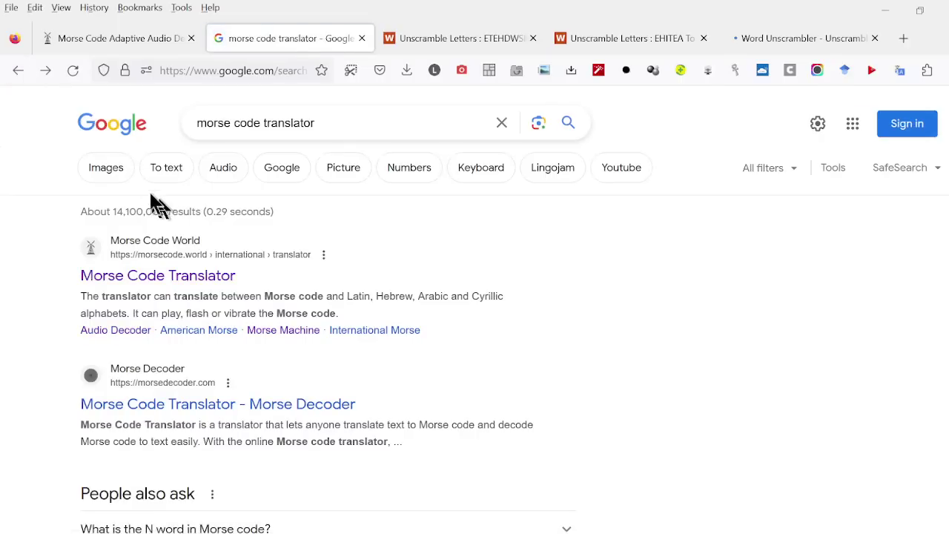
click(44, 69)
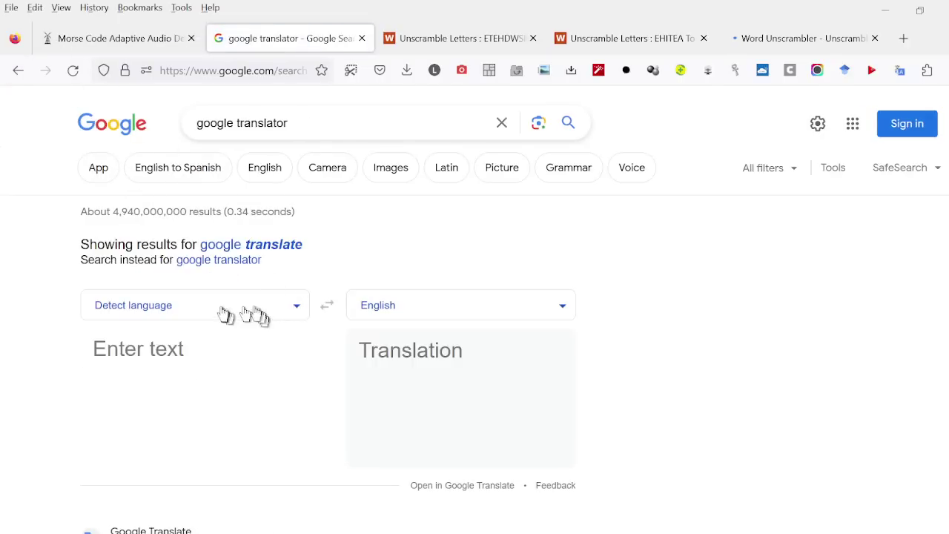
click(195, 361)
text(וו תאואתת)
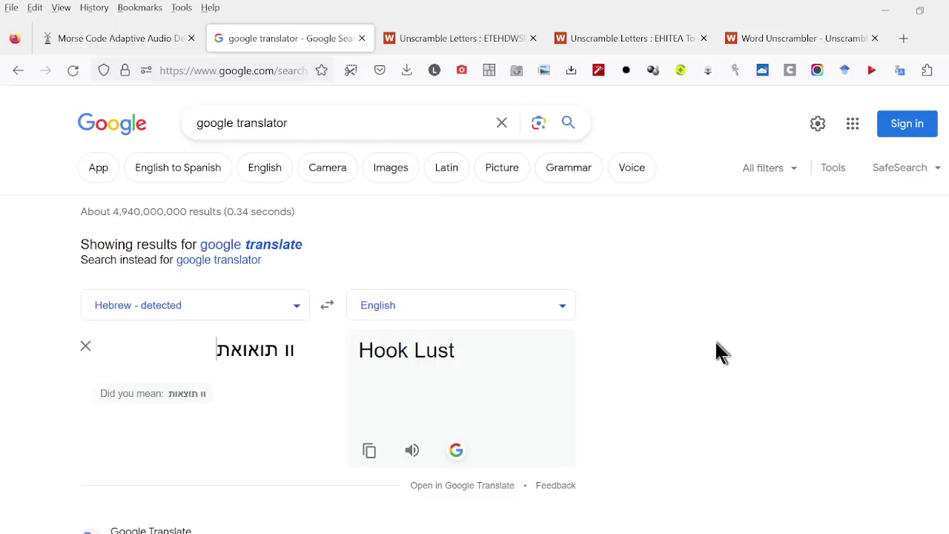
Step: Return to the Morse decoder and review its decoded message, volume settings, spectrogram and usage notes
click(652, 39)
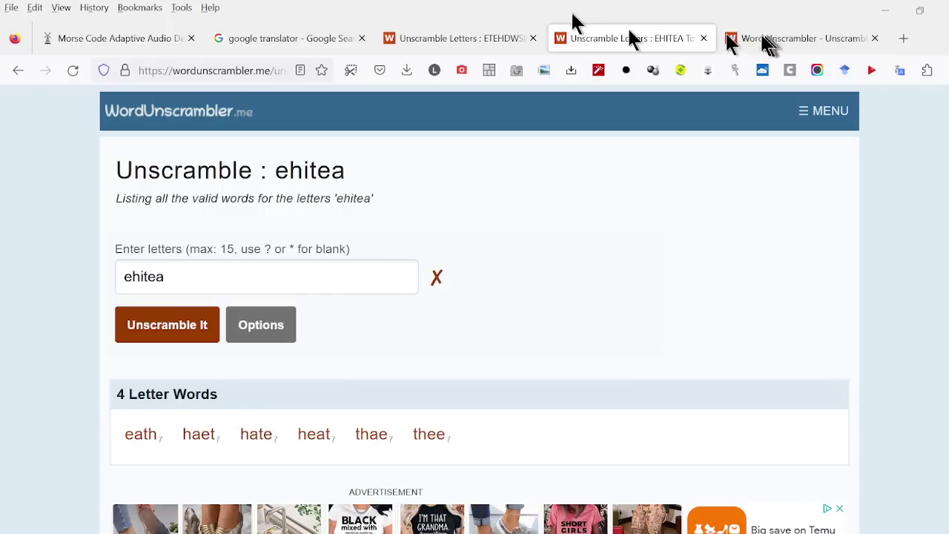
click(111, 37)
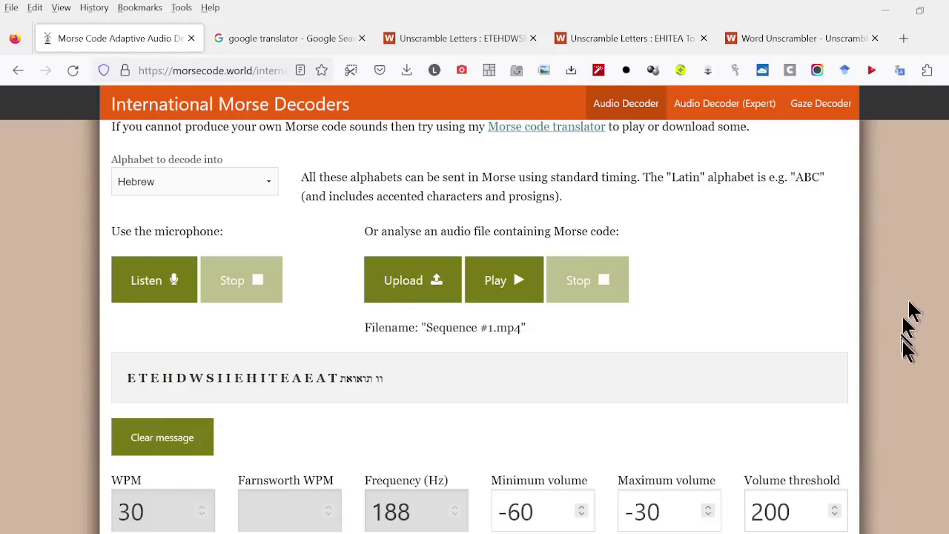
scroll(909, 350, down, 5)
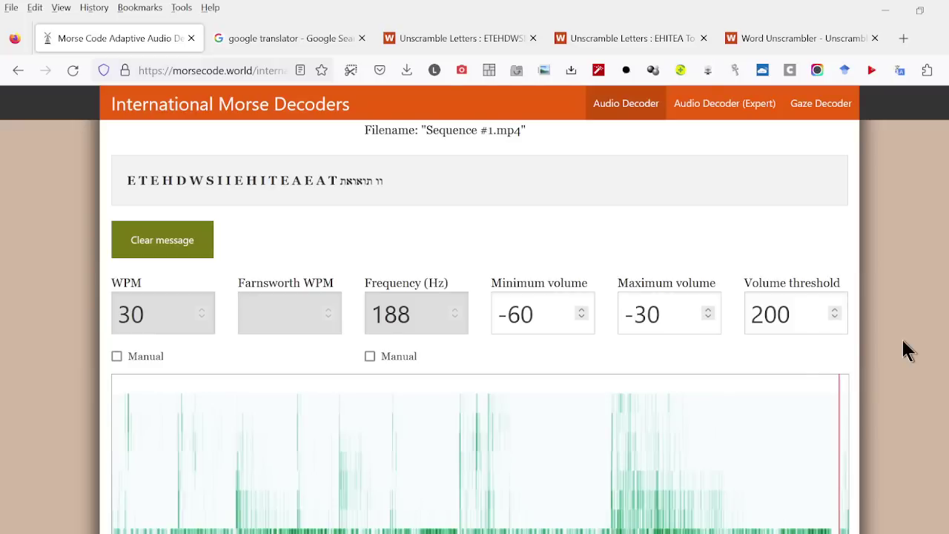
scroll(904, 342, down, 2)
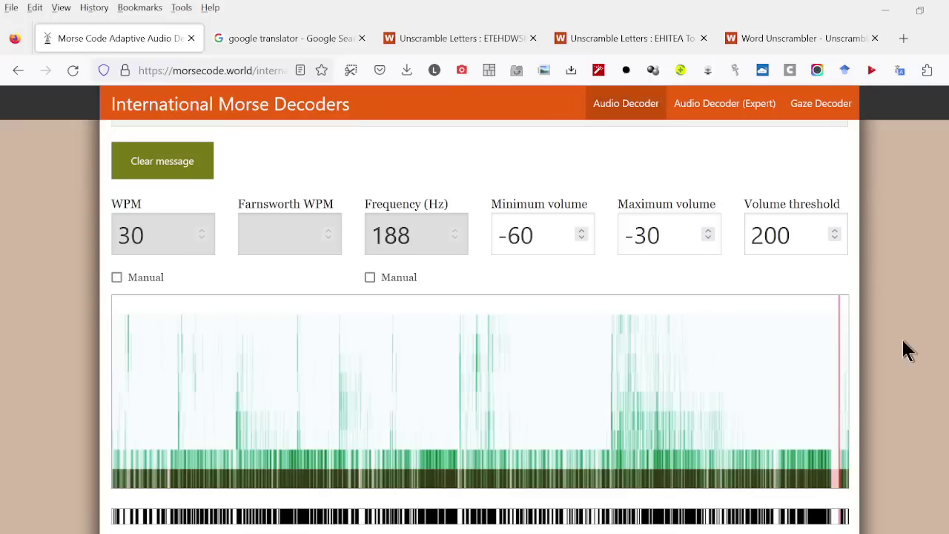
scroll(903, 343, down, 2)
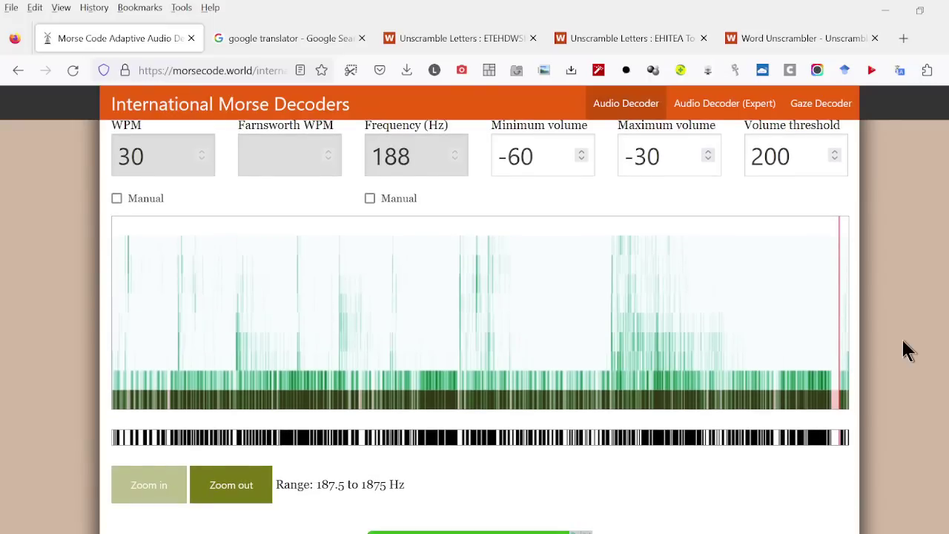
scroll(902, 342, down, 4)
scroll(903, 342, down, 10)
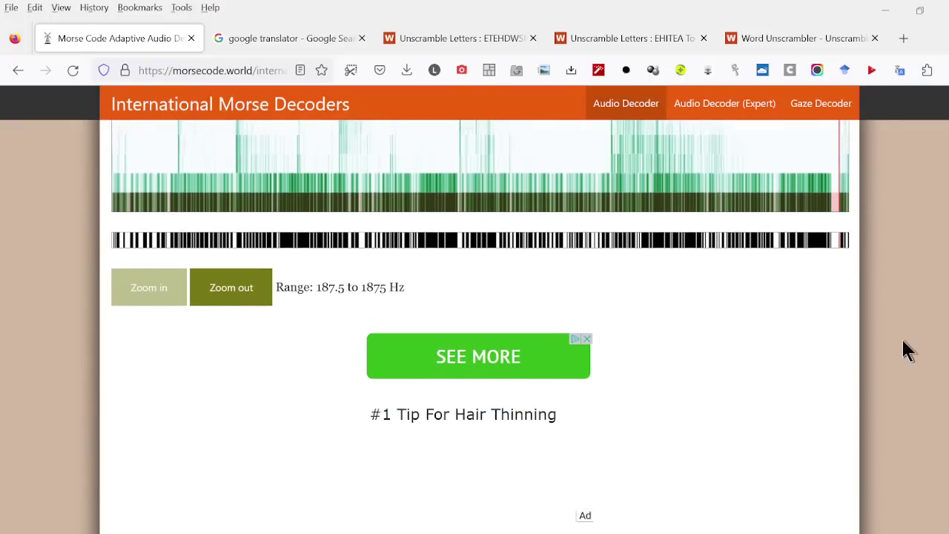
scroll(902, 342, up, 12)
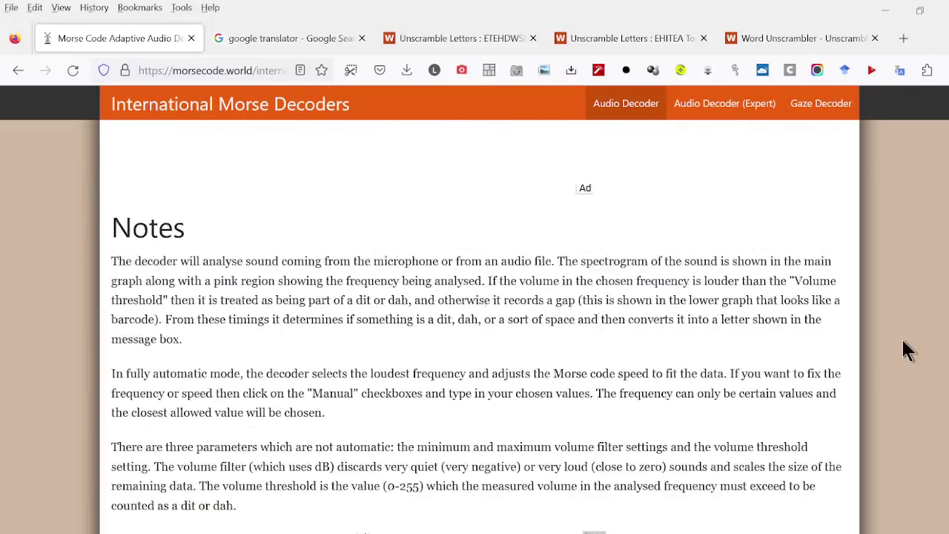
scroll(903, 342, up, 4)
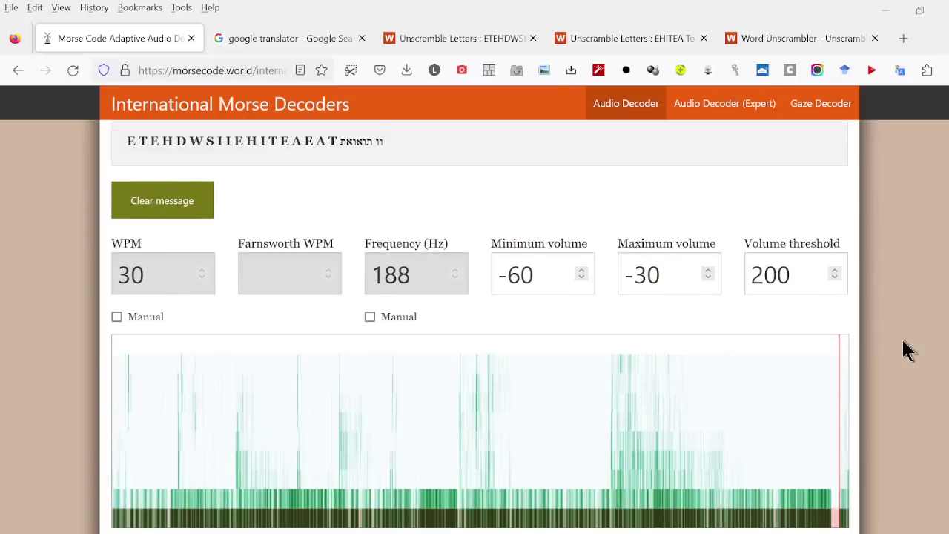
scroll(902, 342, down, 3)
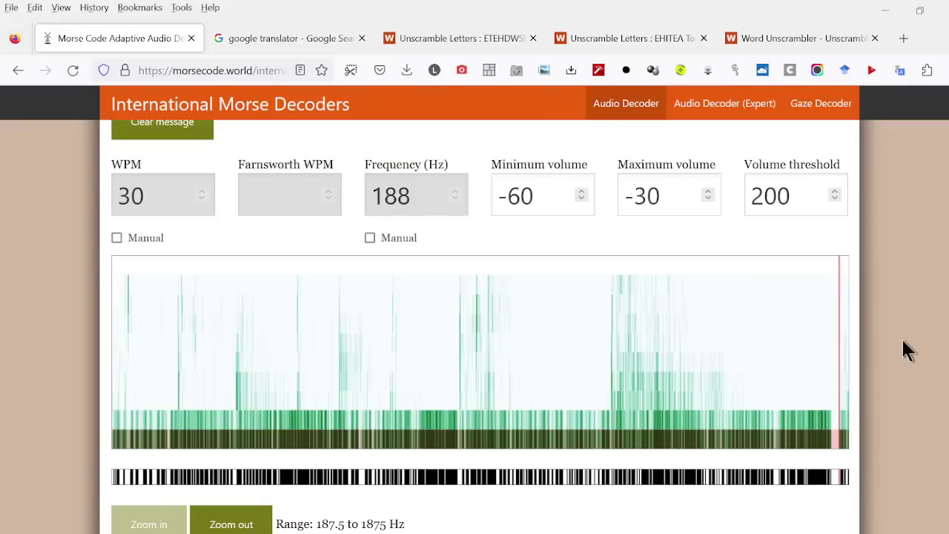
scroll(903, 342, up, 8)
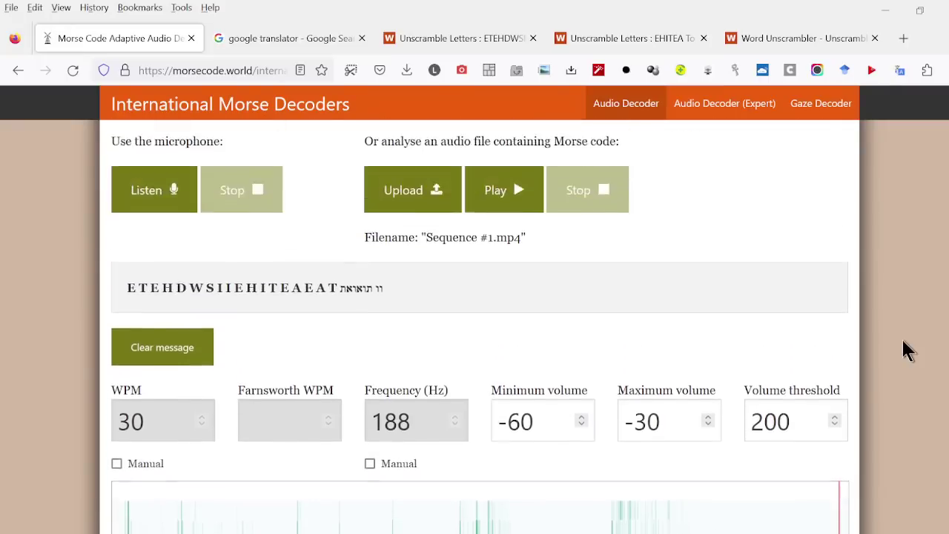
scroll(902, 337, up, 3)
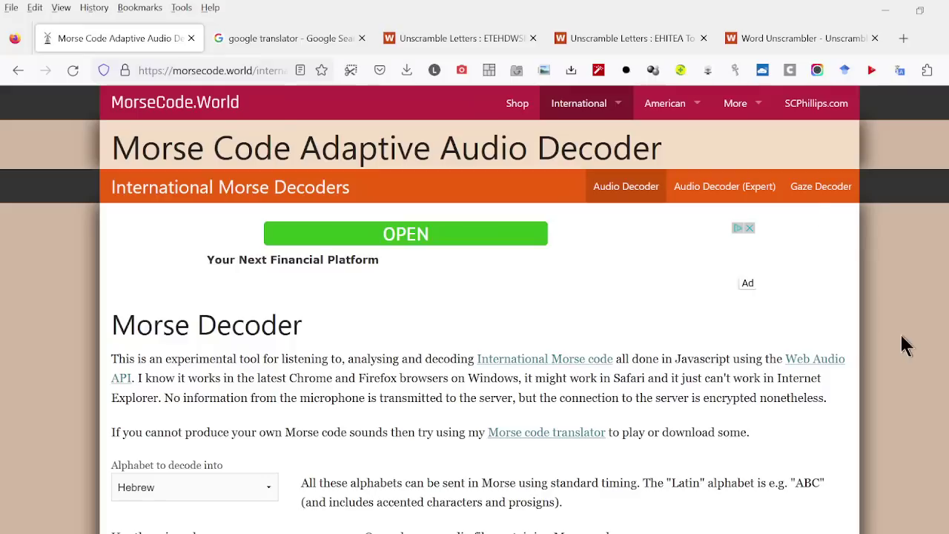
Step: Open the expert audio decoder, follow its link to the newer streamlined version, and look through that page
click(733, 190)
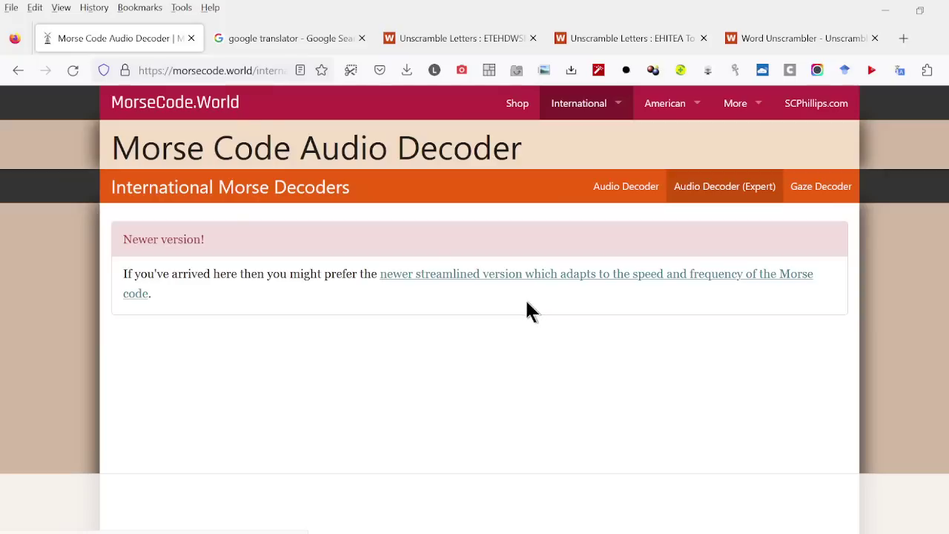
click(73, 72)
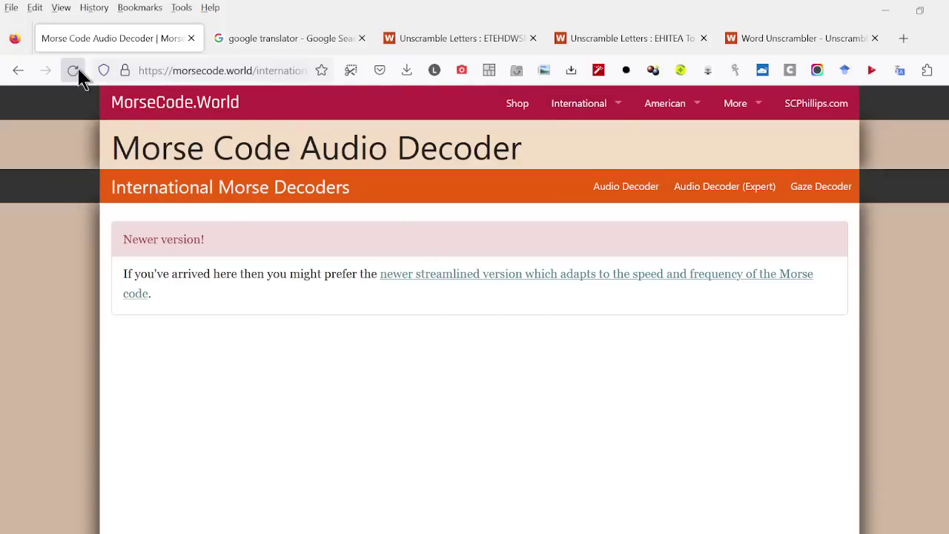
click(467, 279)
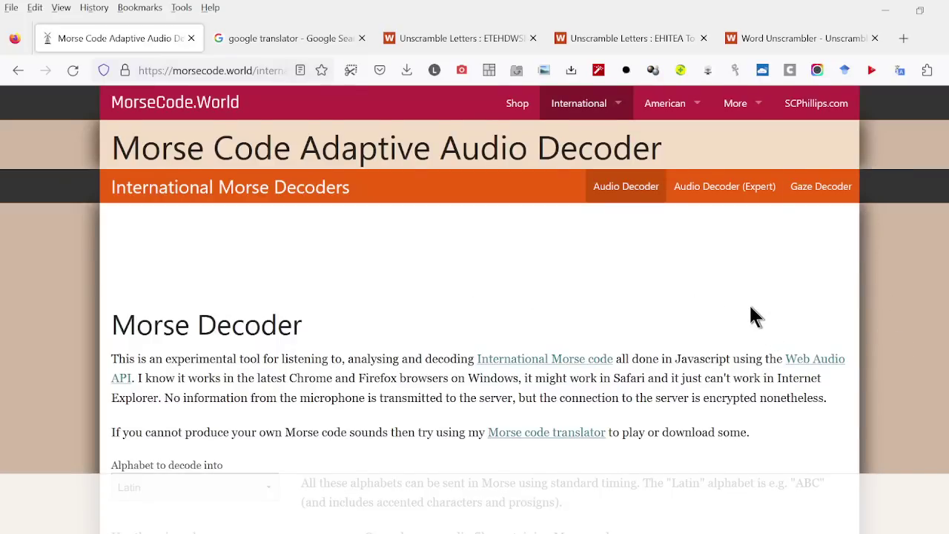
scroll(750, 308, down, 5)
scroll(748, 305, down, 10)
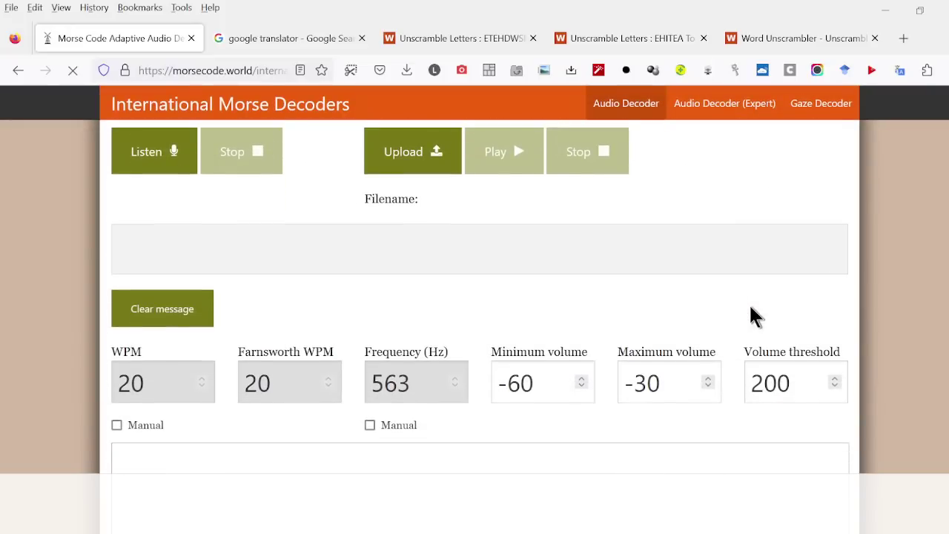
scroll(749, 304, down, 4)
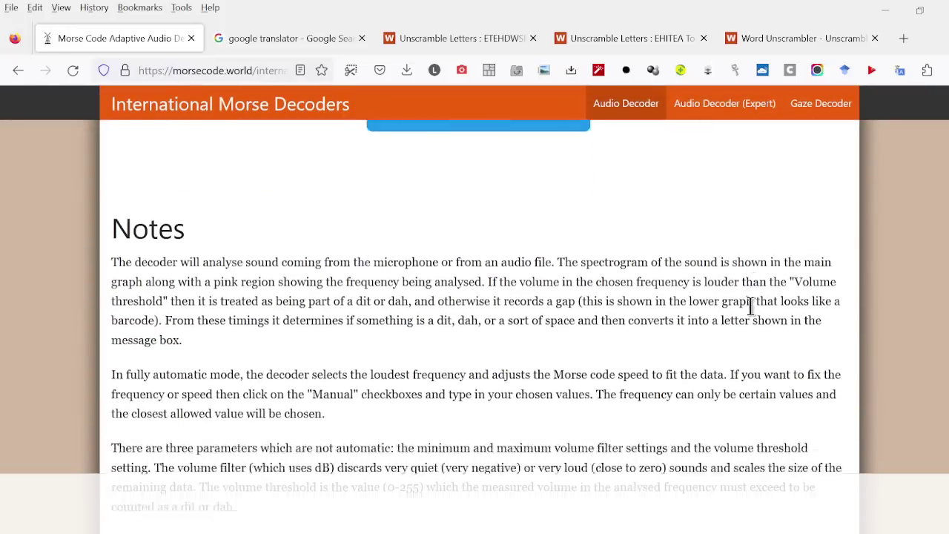
scroll(748, 304, up, 8)
scroll(749, 304, up, 10)
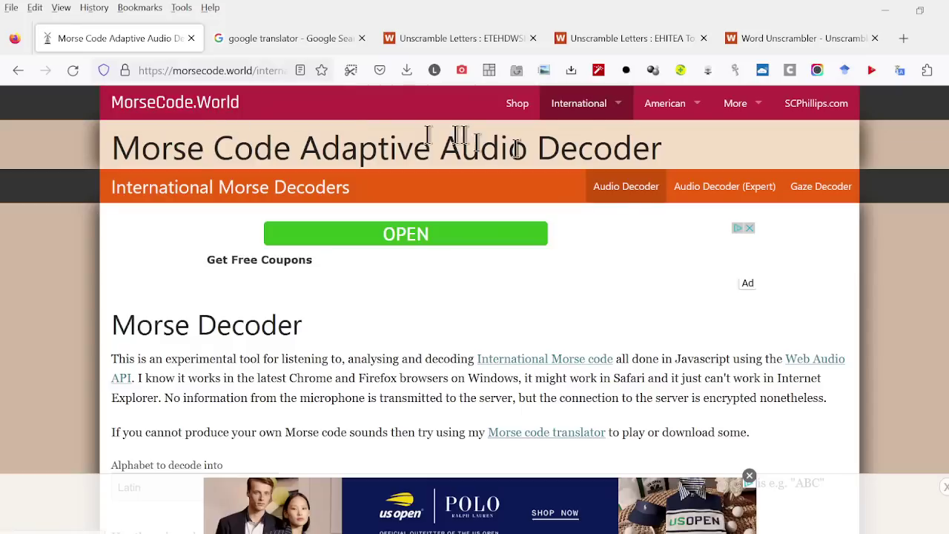
Step: Go back through the visited Morse pages to the Morse Code Translator page
mouse_move(550, 100)
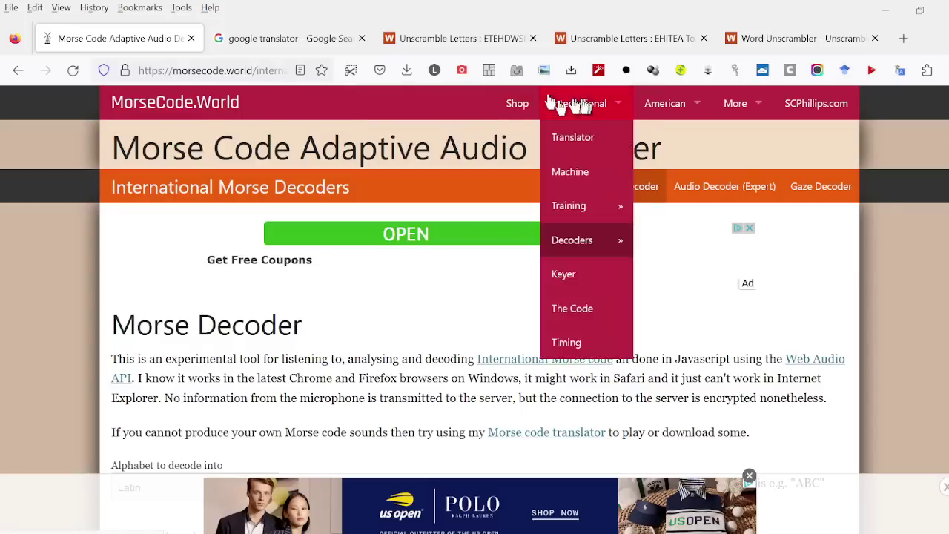
click(18, 71)
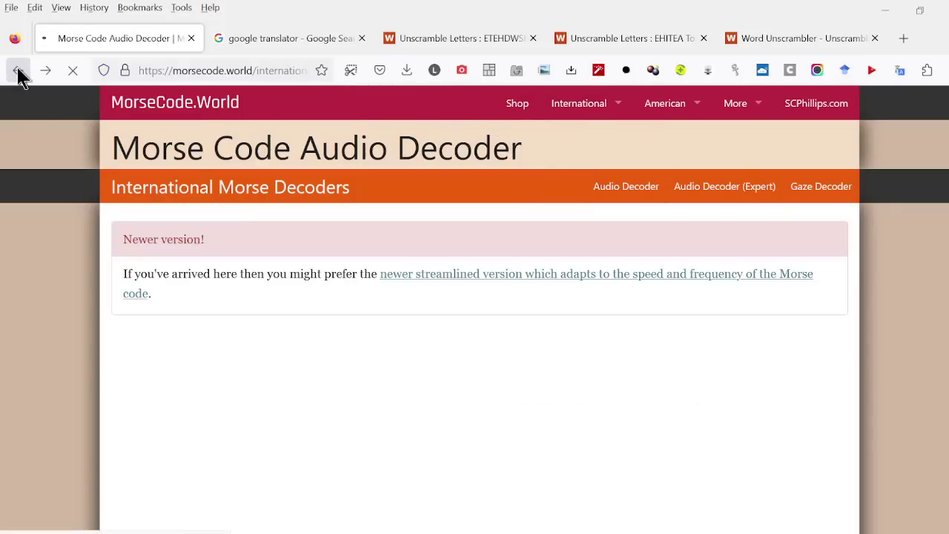
click(18, 71)
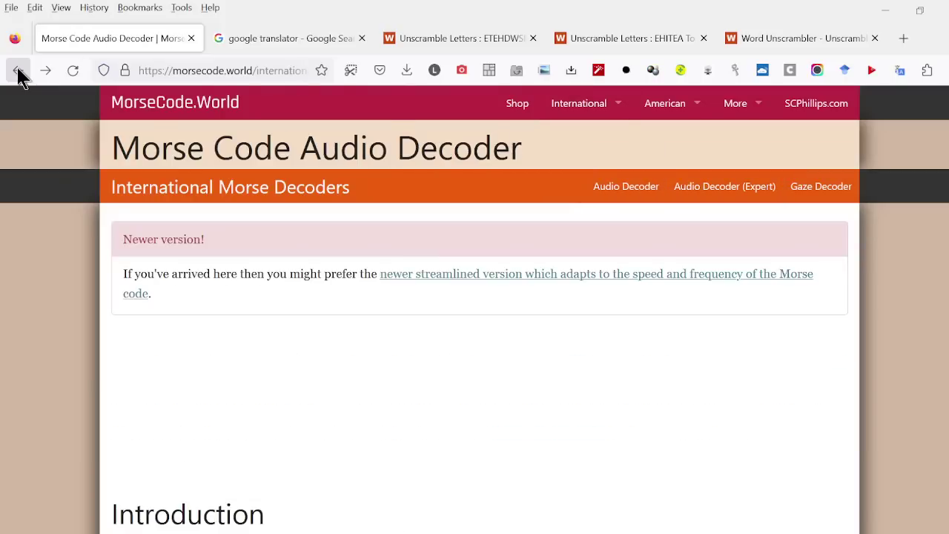
click(18, 71)
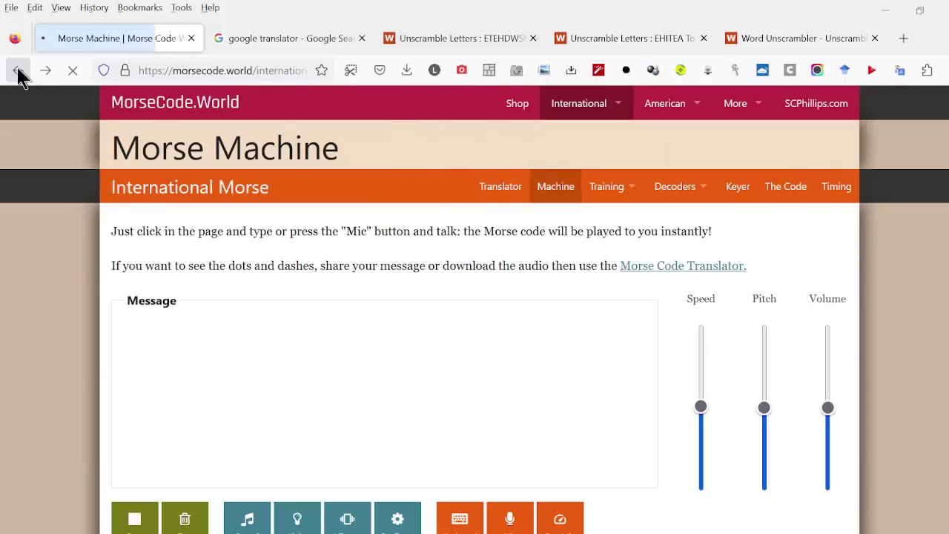
click(17, 71)
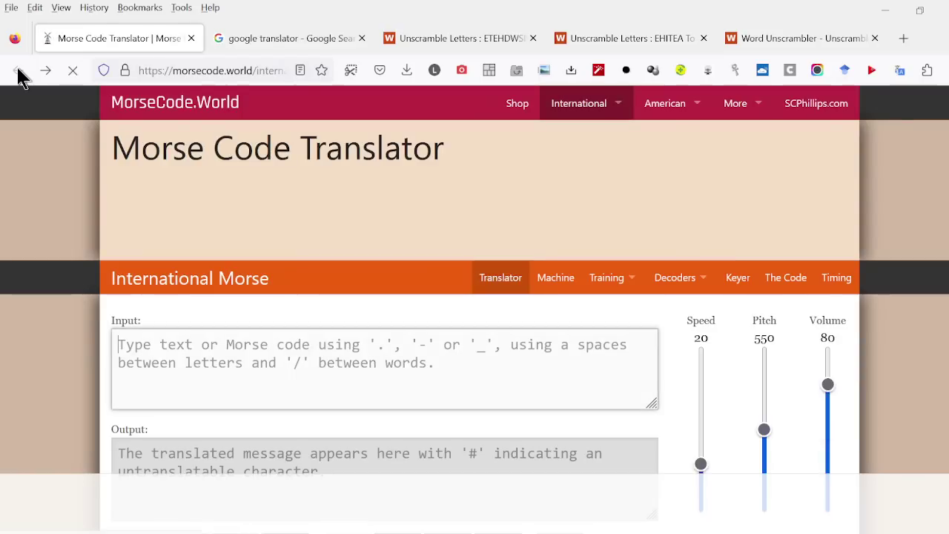
click(17, 71)
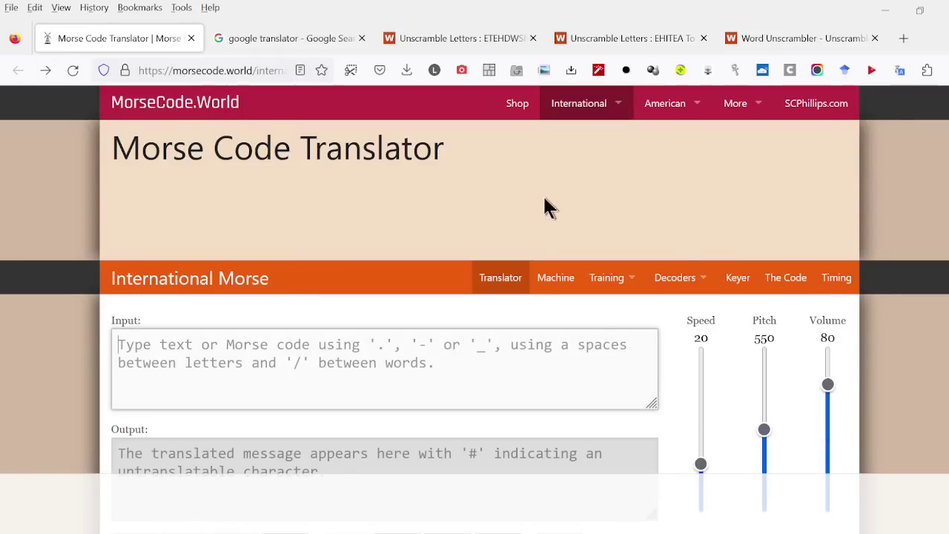
Step: Check the site's International, American and More sections and open the Audio Decoder (Expert) page
click(593, 113)
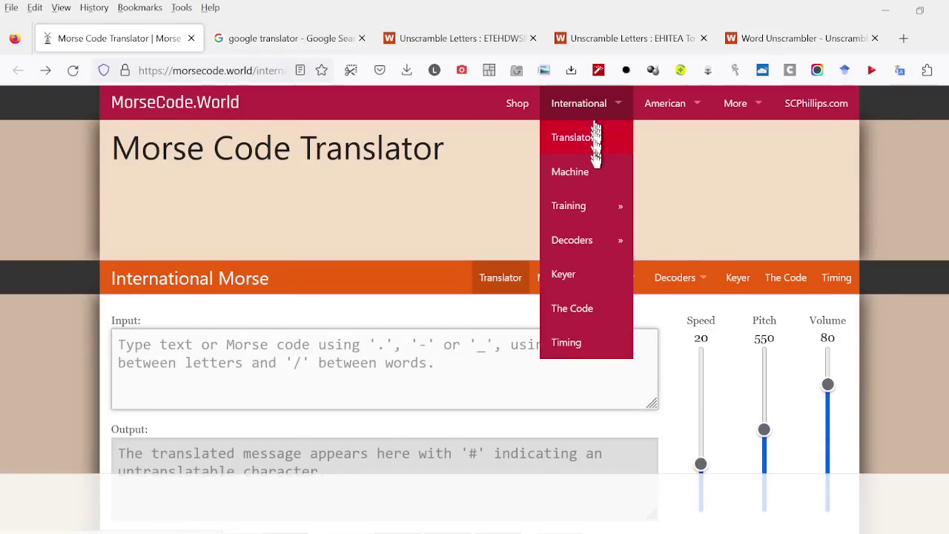
mouse_move(682, 111)
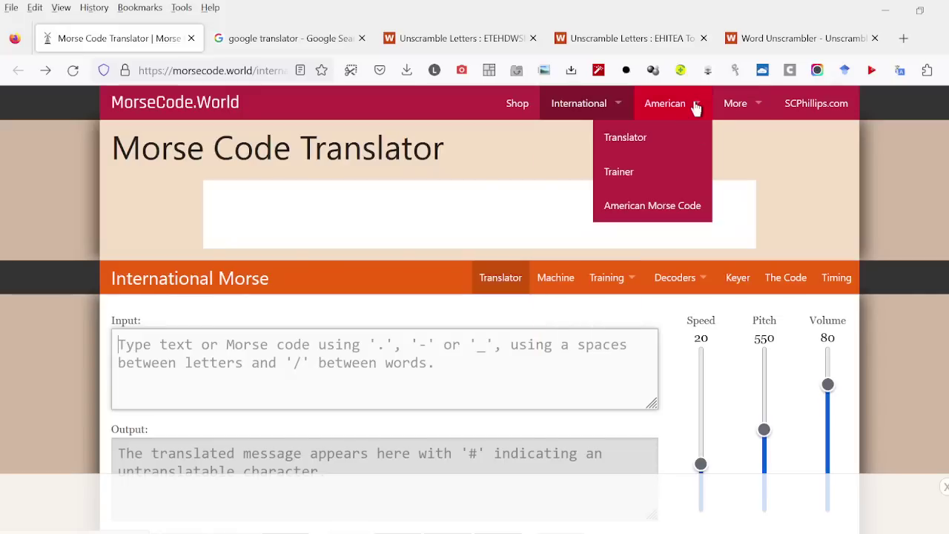
mouse_move(732, 104)
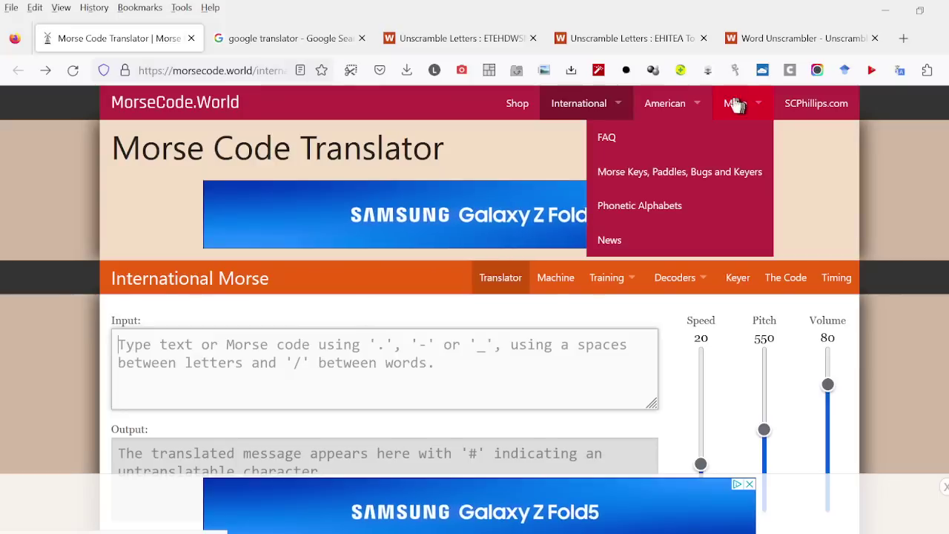
mouse_move(604, 107)
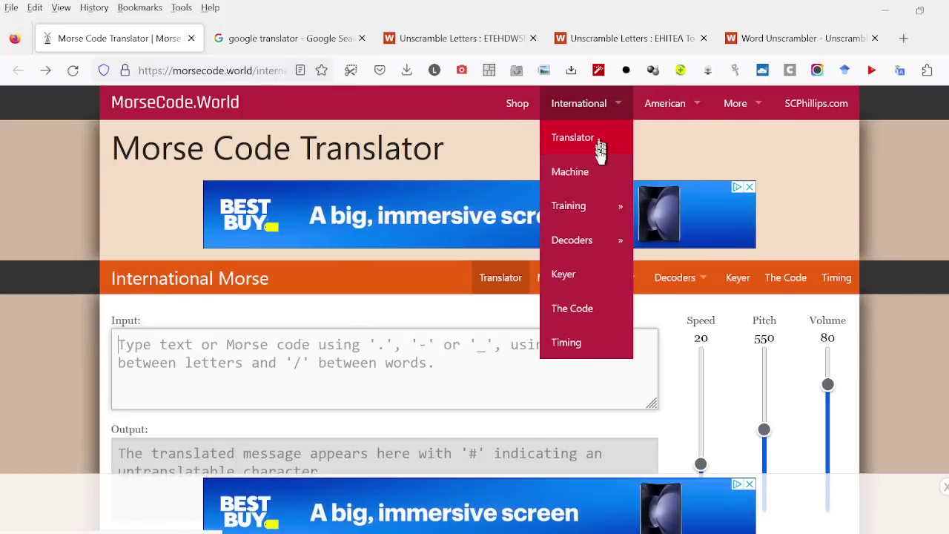
mouse_move(593, 206)
mouse_move(583, 243)
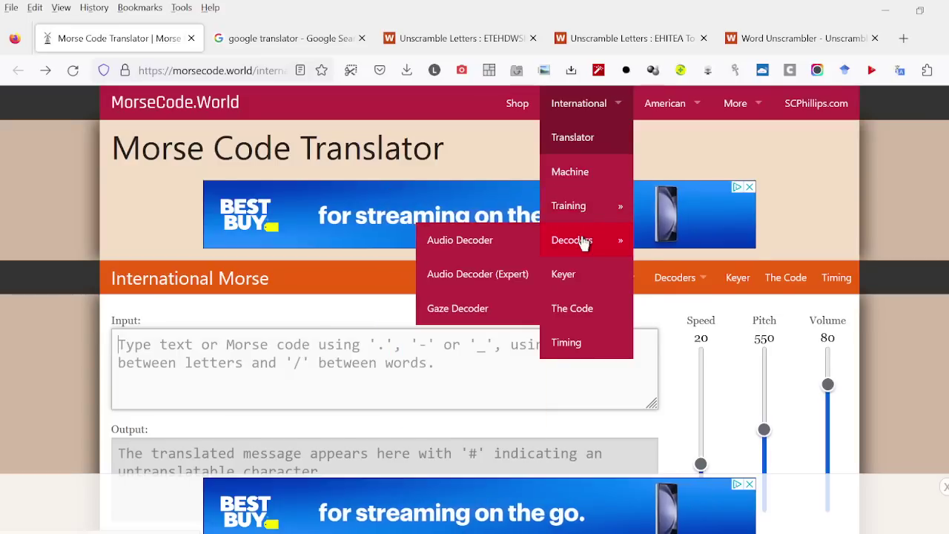
click(485, 272)
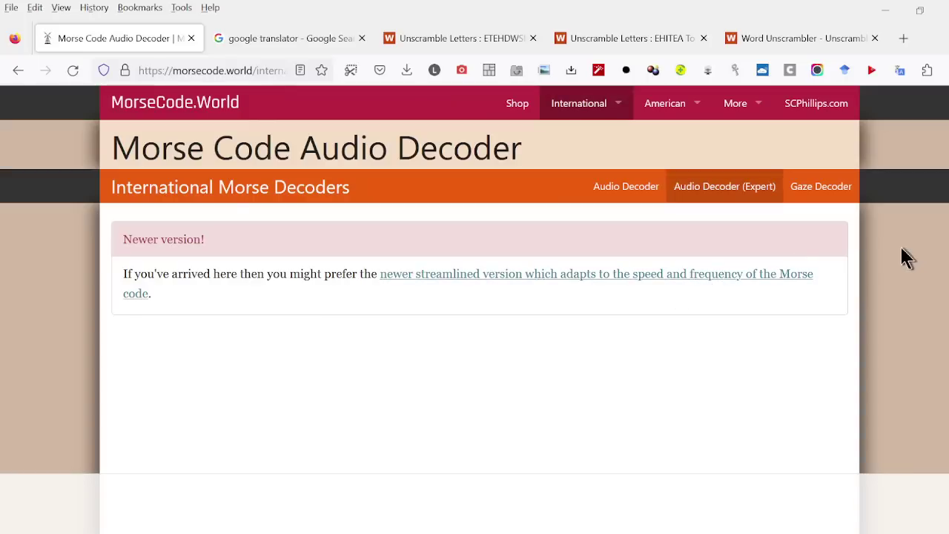
Step: Upload the Sequence #1 file to the expert decoder, with the file chooser set to show all files
scroll(899, 264, down, 10)
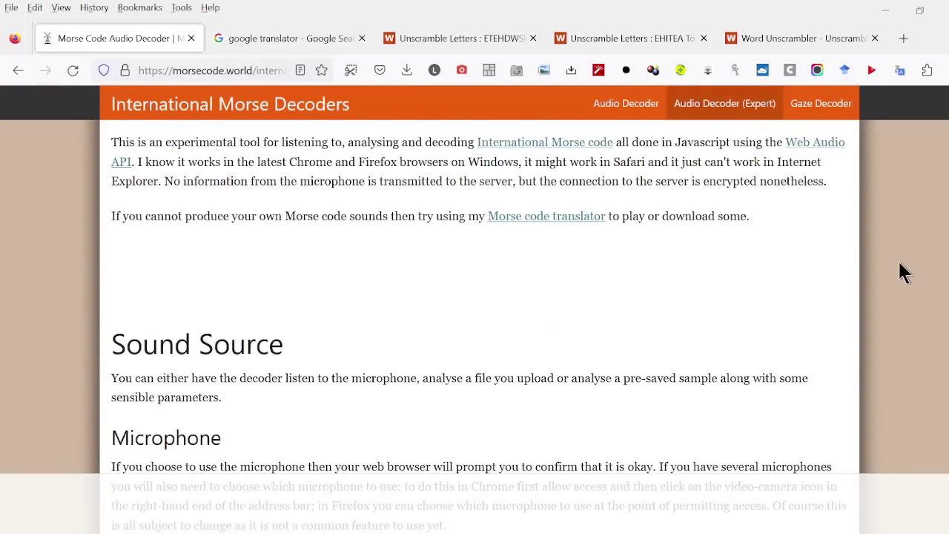
scroll(899, 264, down, 5)
scroll(902, 272, down, 2)
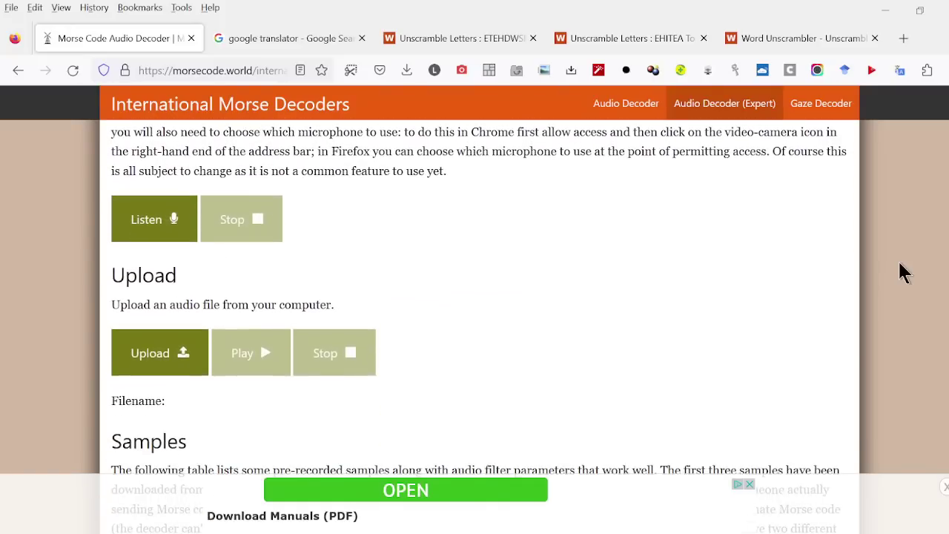
click(174, 347)
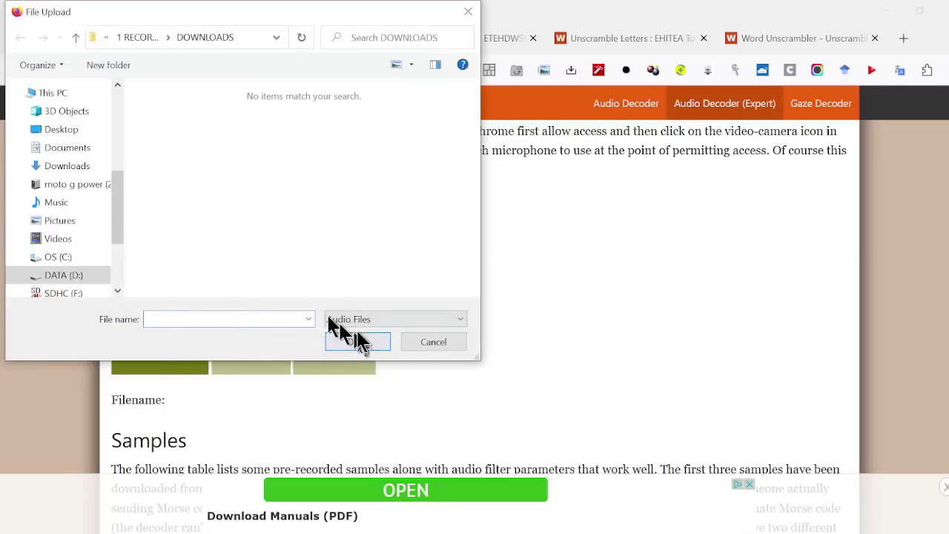
click(367, 319)
click(356, 332)
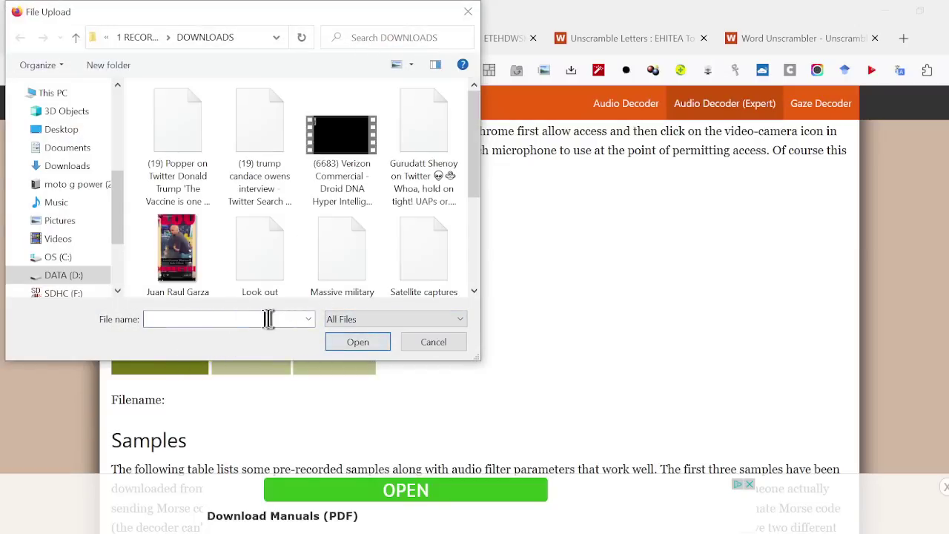
drag(473, 146, 491, 250)
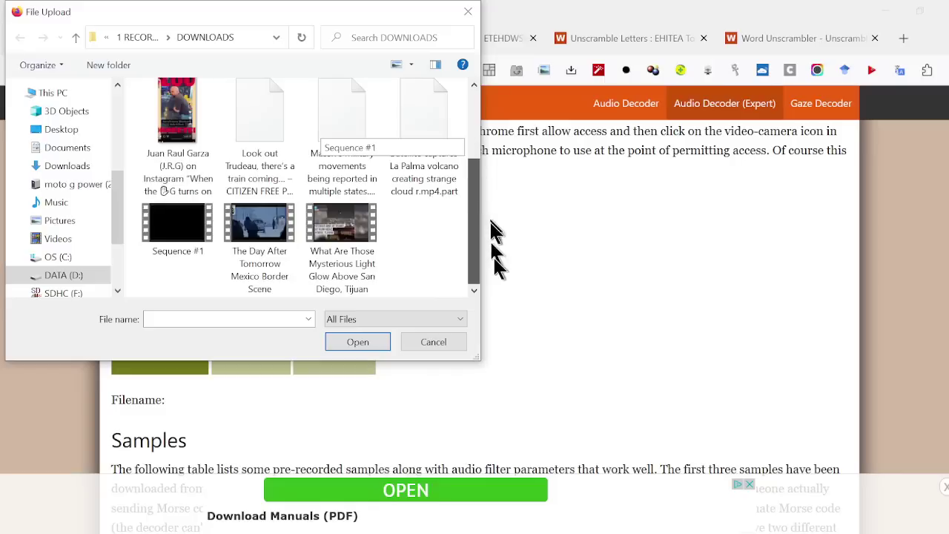
click(180, 233)
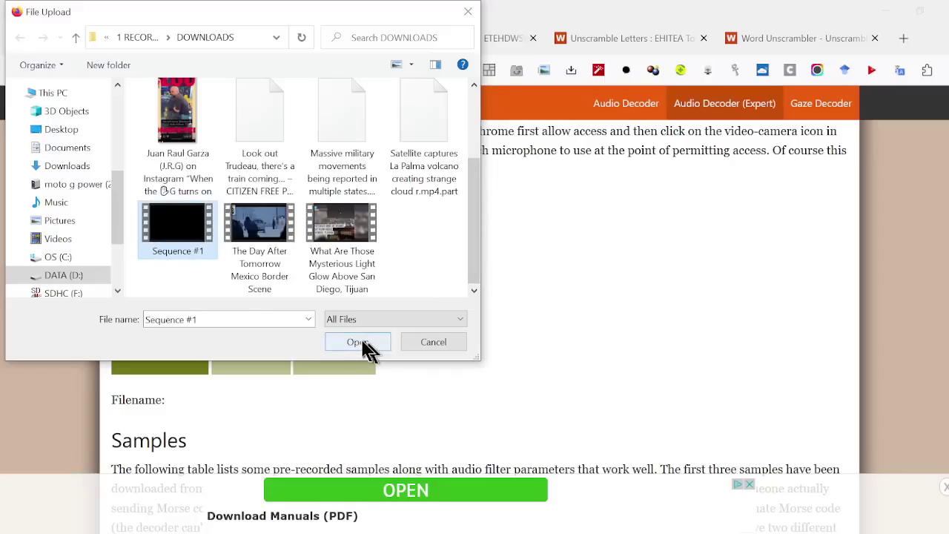
click(361, 345)
Step: Play the uploaded file through the decoder and watch its live spectrogram until playback ends
click(238, 344)
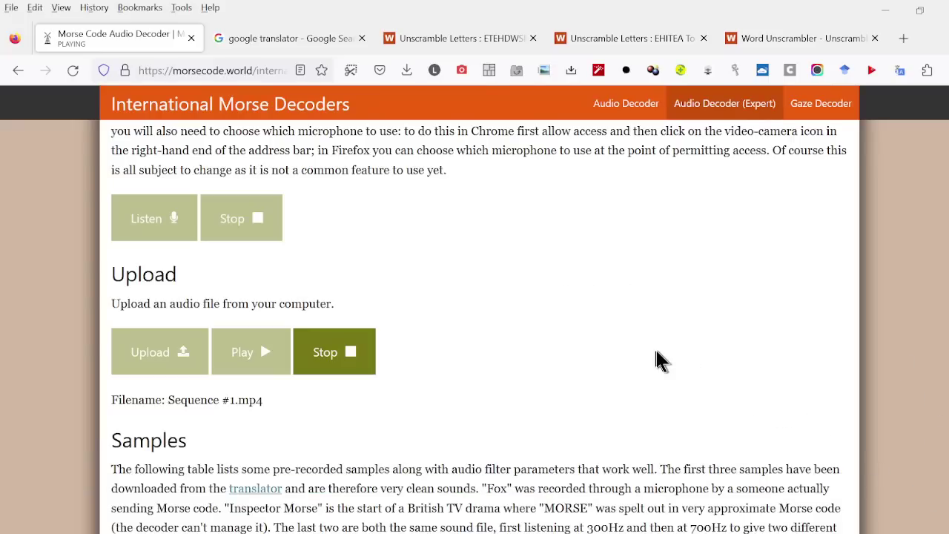
scroll(656, 348, down, 6)
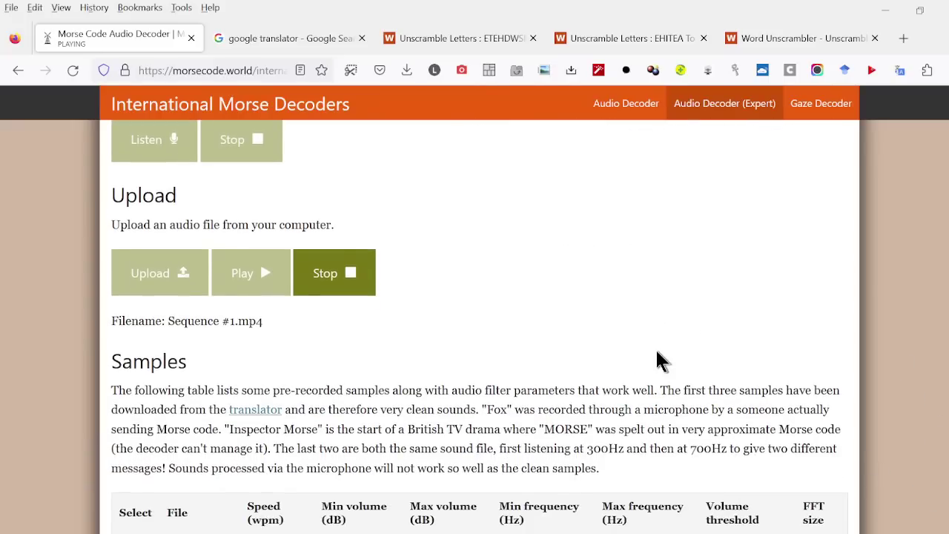
scroll(657, 351, down, 5)
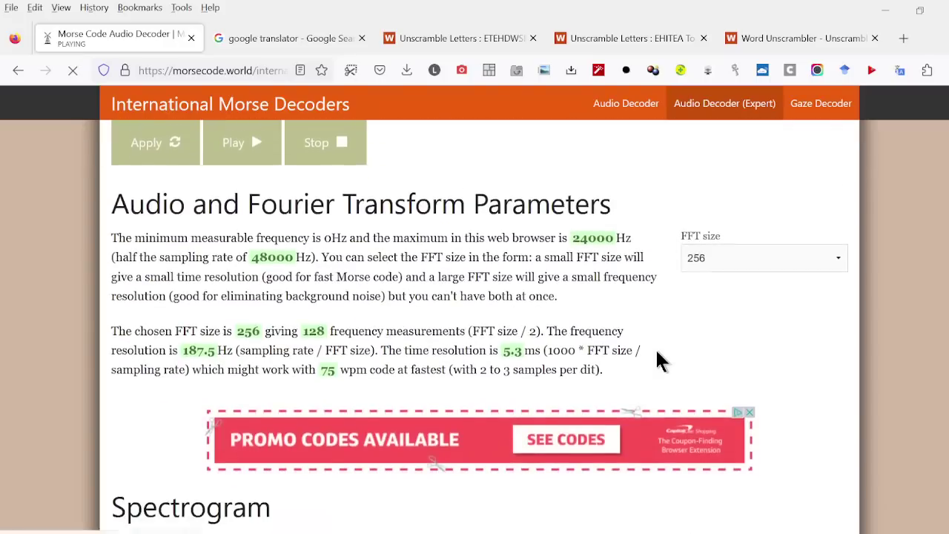
scroll(658, 358, down, 10)
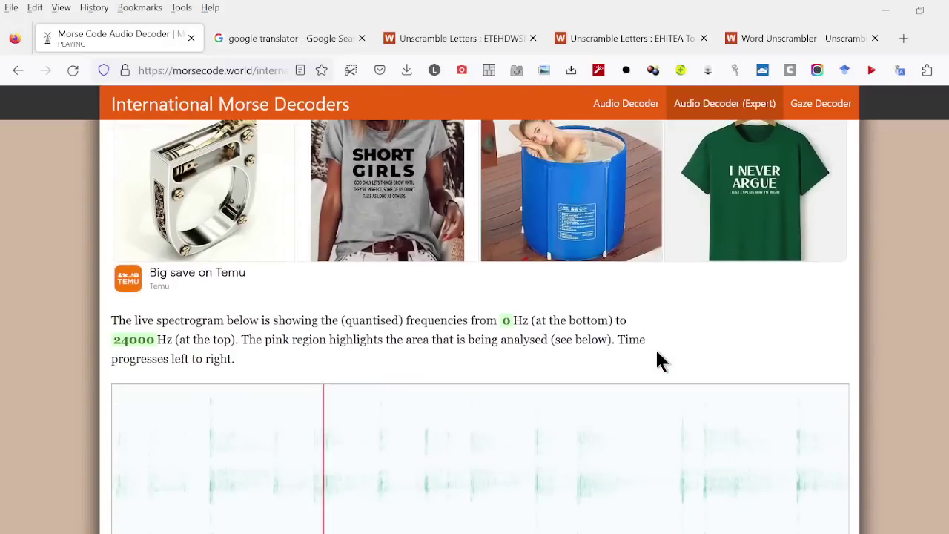
scroll(657, 353, up, 3)
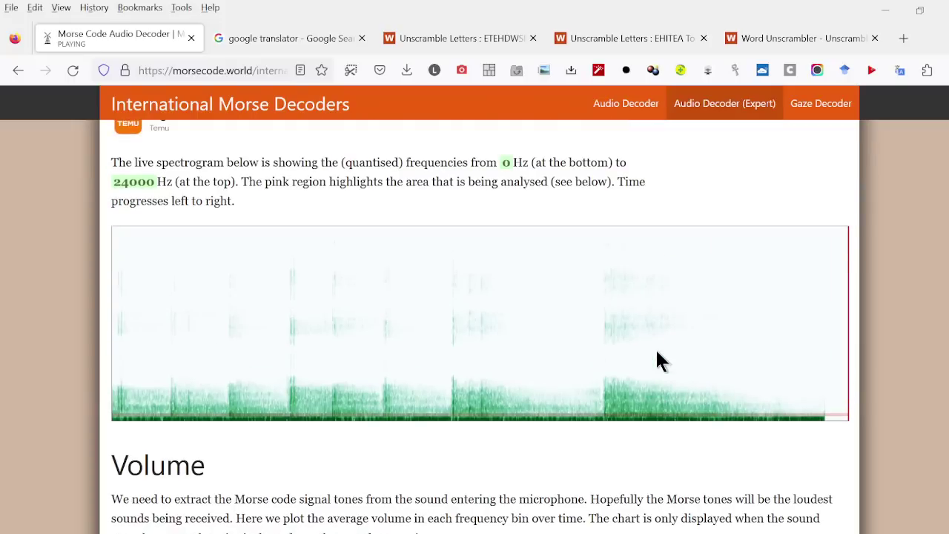
Step: Examine the average volume chart and the filter frequency range and volume threshold settings for the played file
scroll(656, 347, down, 6)
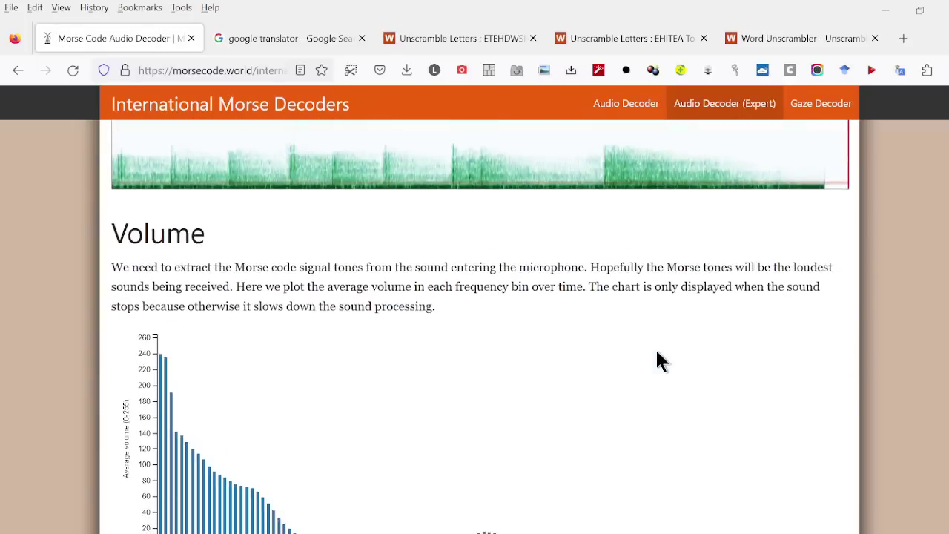
scroll(657, 353, up, 2)
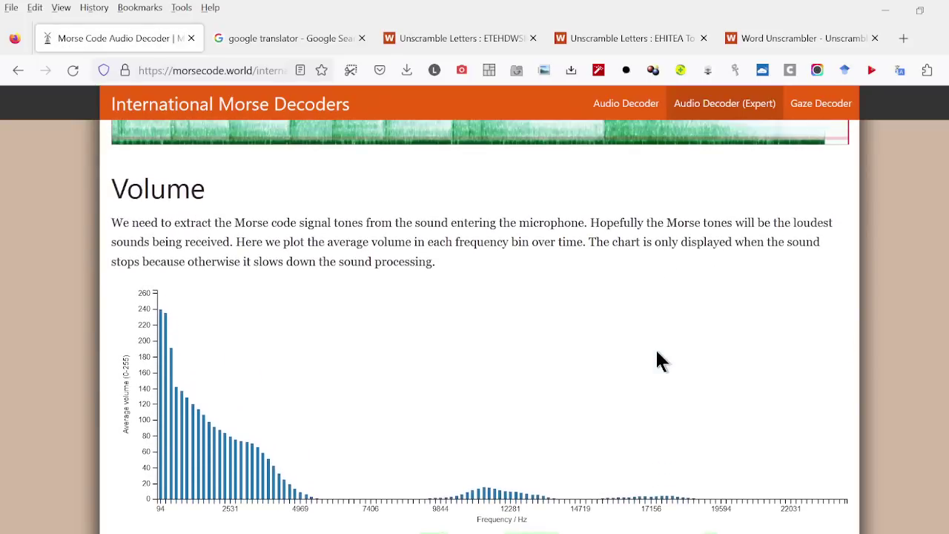
scroll(657, 353, down, 2)
scroll(657, 353, down, 5)
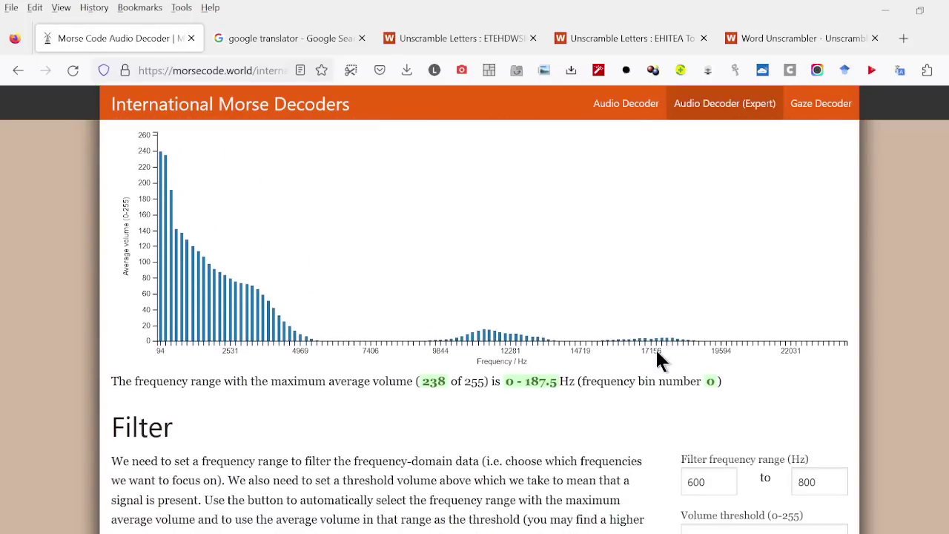
scroll(657, 360, down, 1)
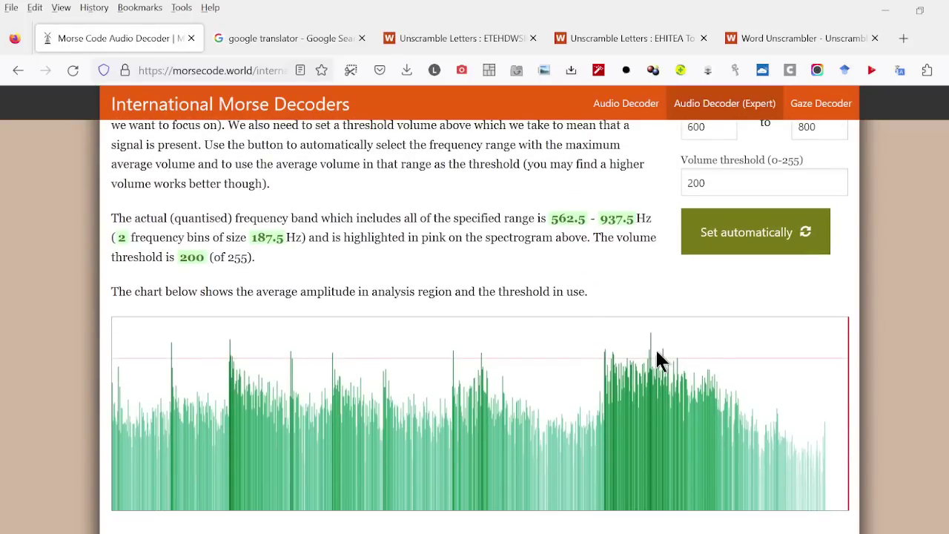
scroll(660, 360, up, 1)
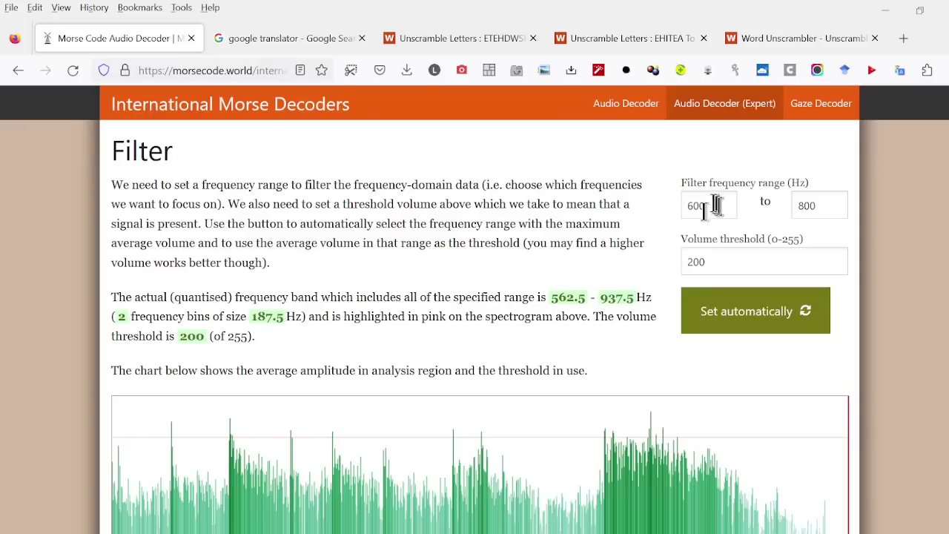
scroll(662, 326, down, 4)
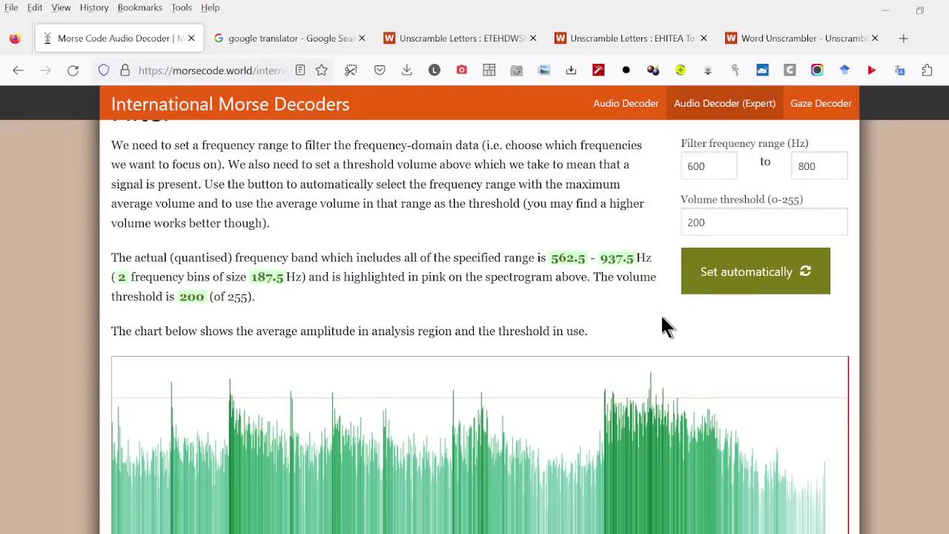
Step: Check the threshold chart, the translation speed setting, the decoded message and the timing table beneath it
scroll(662, 326, down, 1)
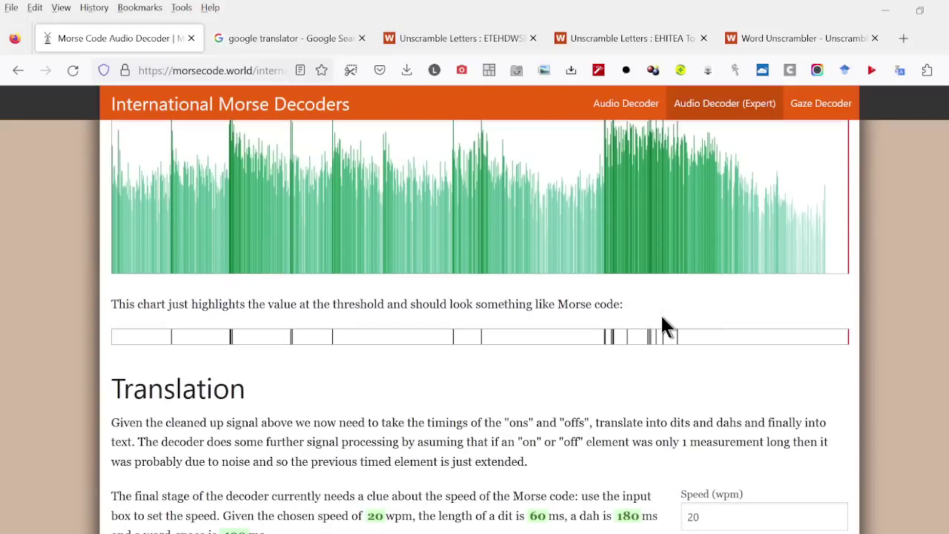
scroll(662, 326, down, 1)
scroll(662, 322, down, 5)
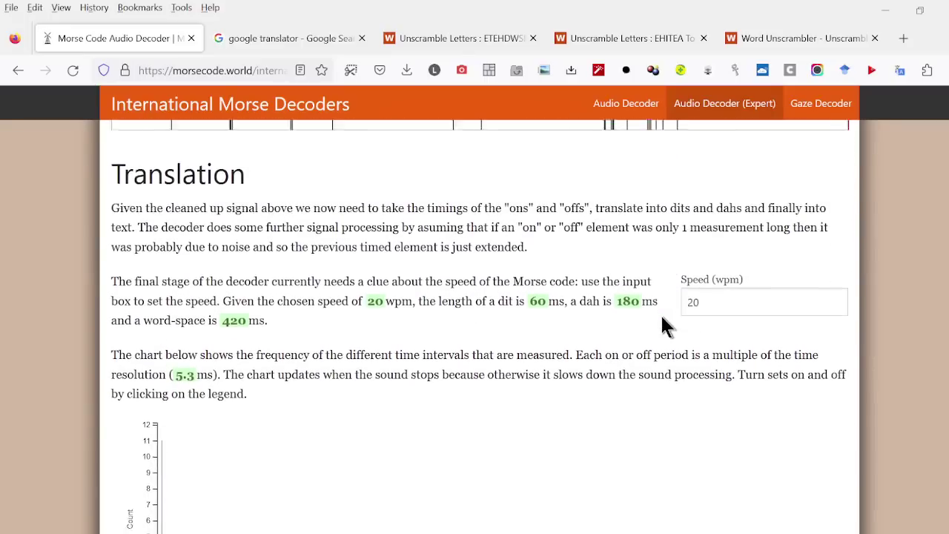
scroll(664, 326, down, 2)
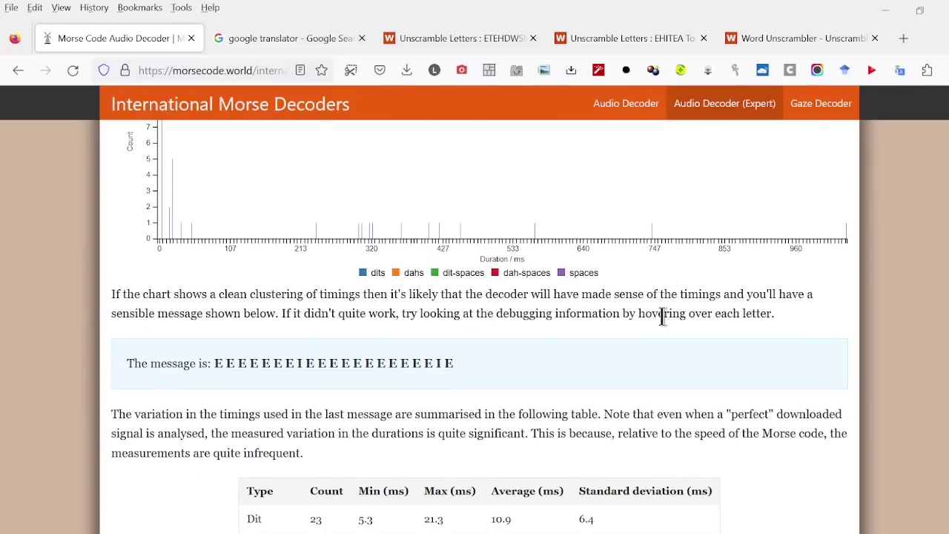
scroll(662, 318, down, 1)
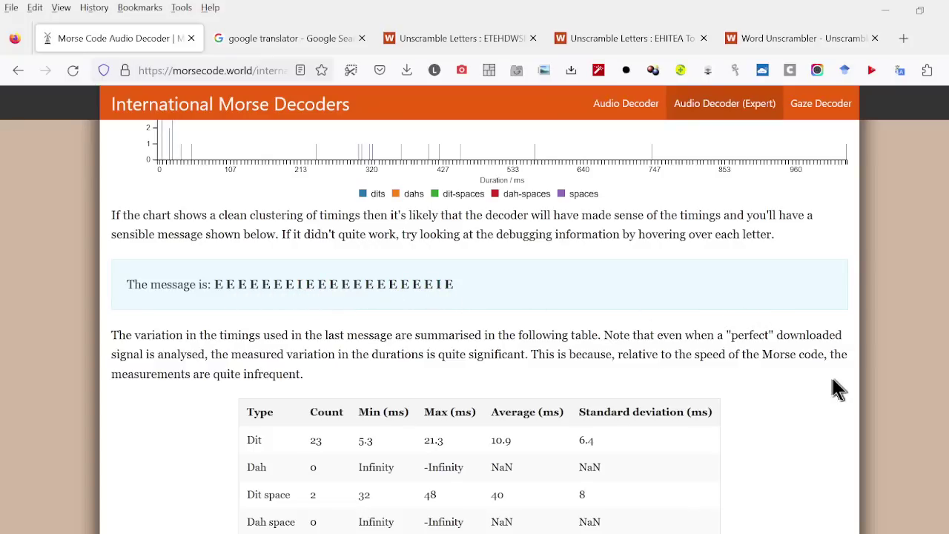
scroll(833, 380, down, 3)
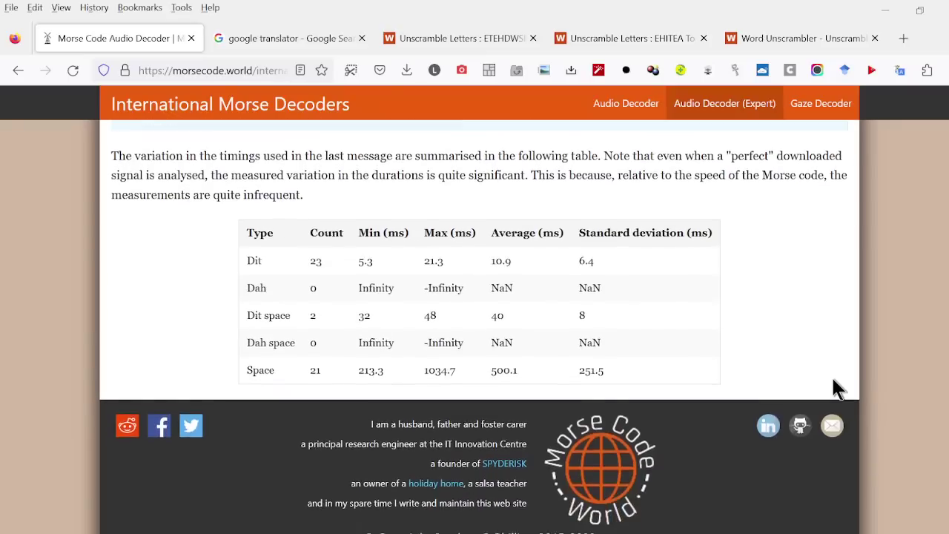
scroll(834, 384, up, 5)
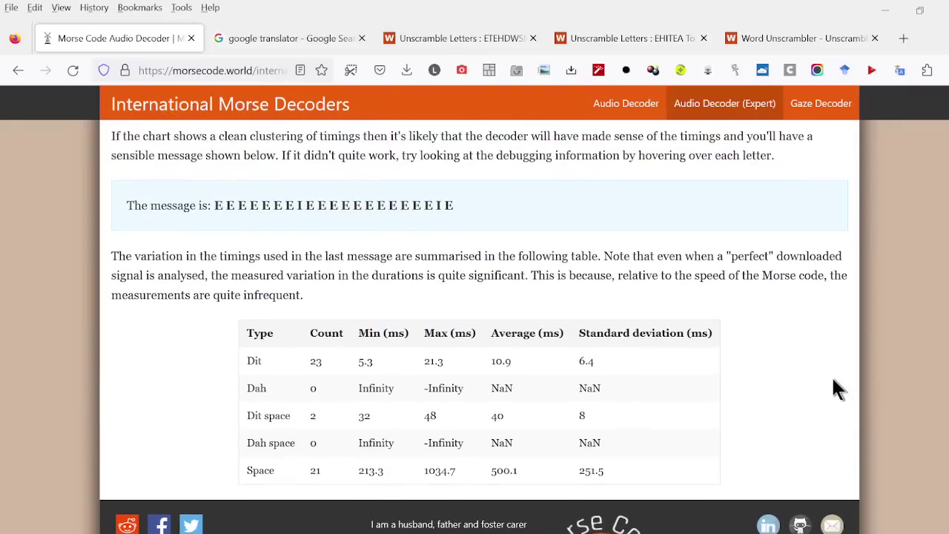
Step: Return to the Samples section and read the table of pre-recorded files with their filter parameters
scroll(834, 384, up, 20)
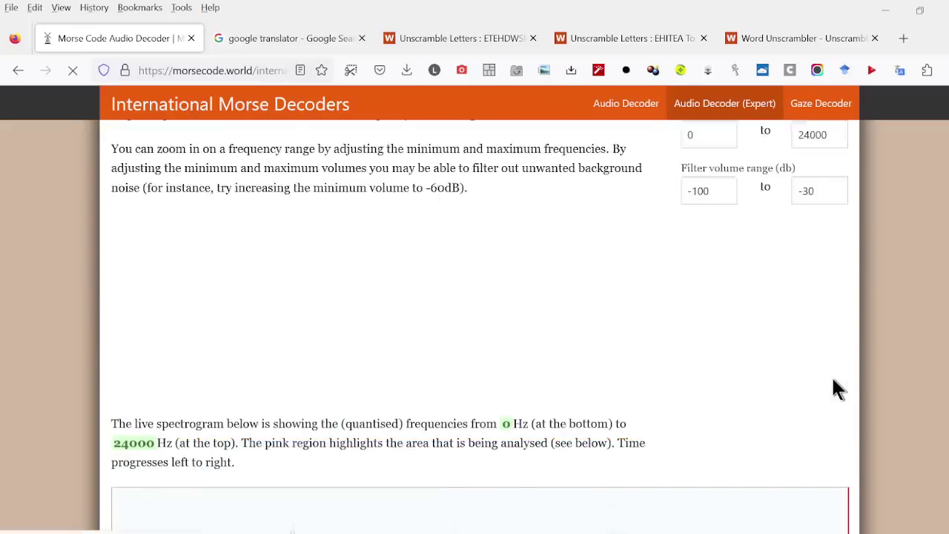
scroll(831, 375, up, 5)
scroll(831, 375, up, 1)
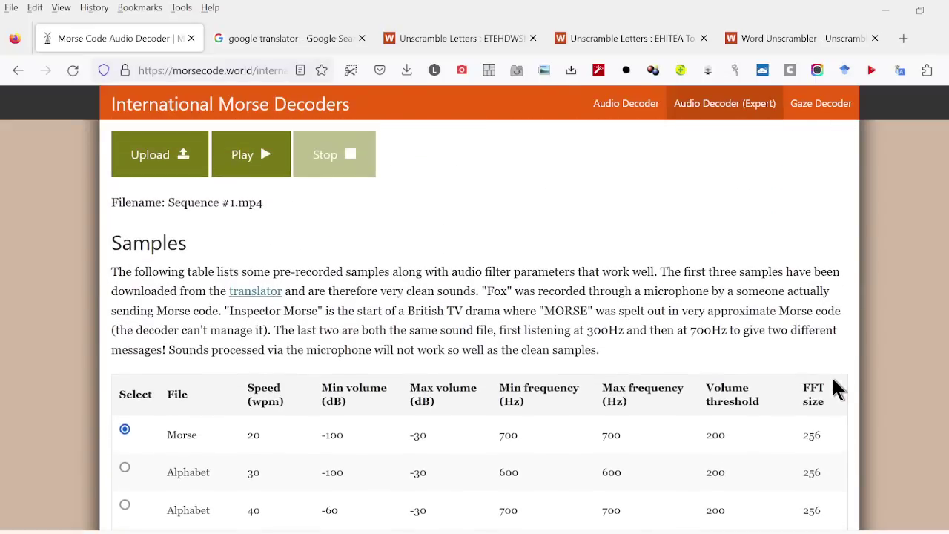
scroll(831, 375, down, 1)
scroll(832, 380, down, 2)
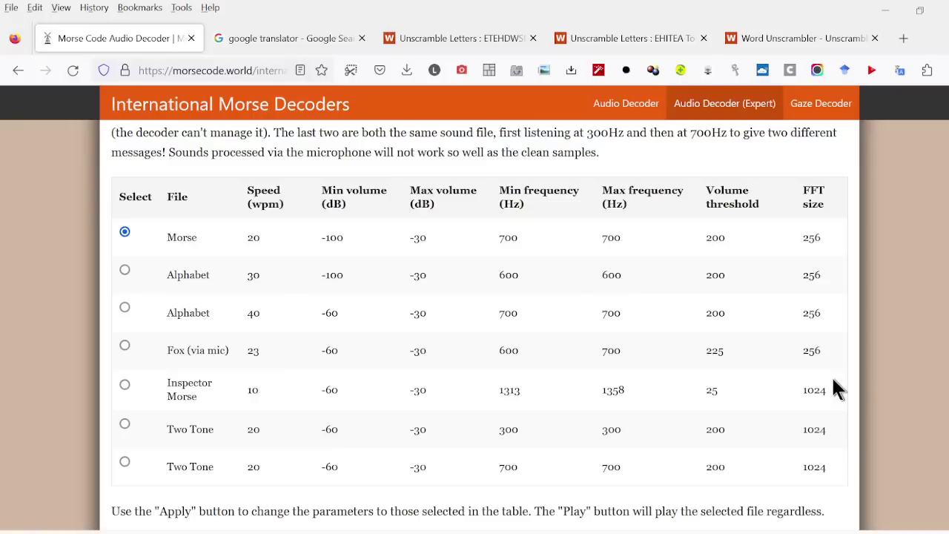
scroll(831, 375, down, 1)
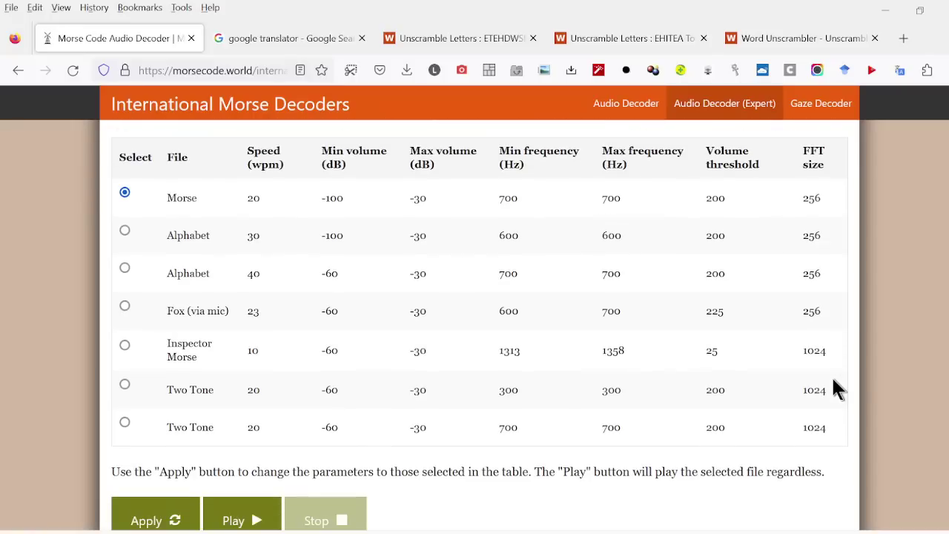
scroll(832, 379, down, 2)
scroll(833, 379, up, 1)
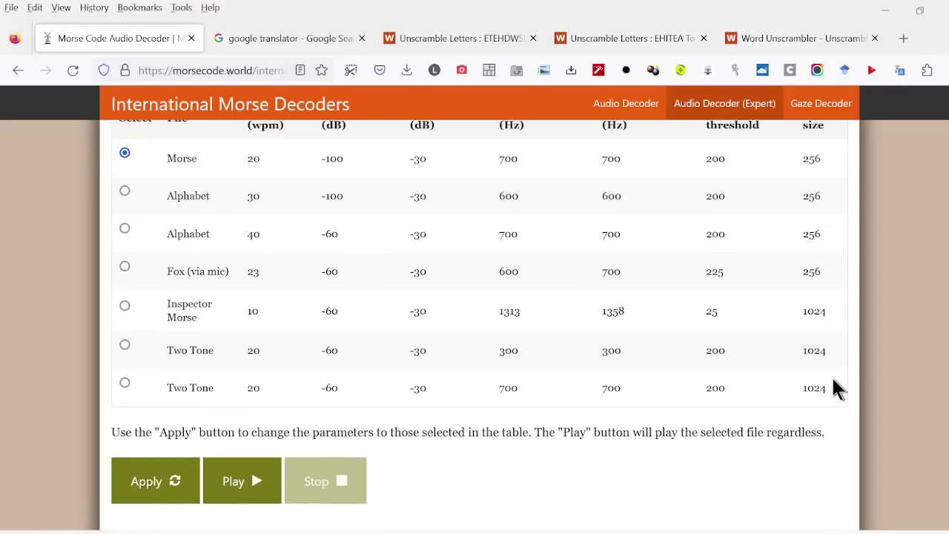
Step: Listen to part of the 30 wpm Alphabet sample, stop it, and play the 20 wpm Morse sample
scroll(833, 379, up, 1)
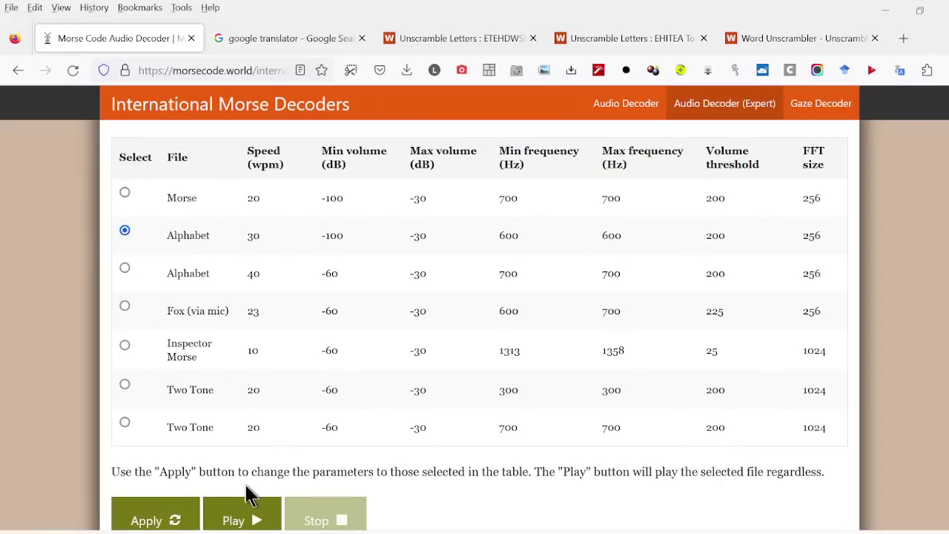
click(249, 512)
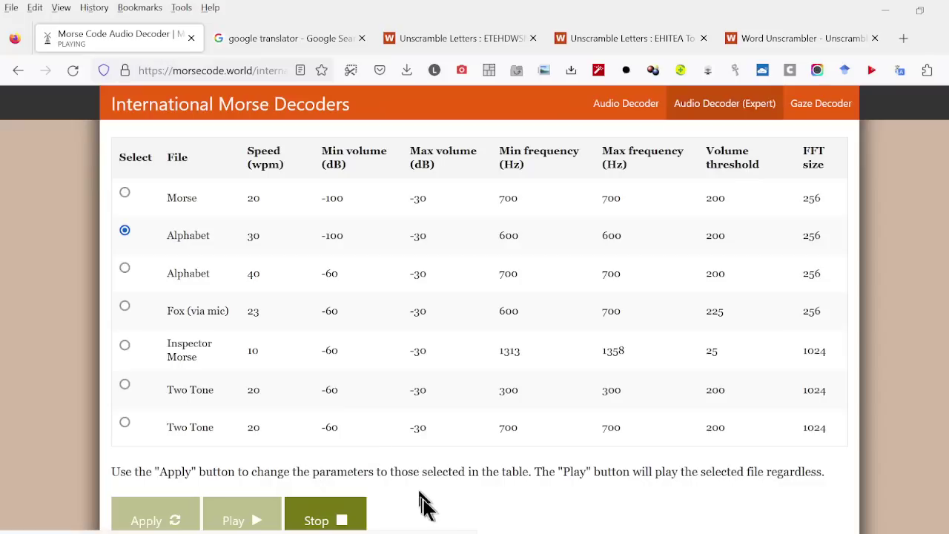
click(319, 519)
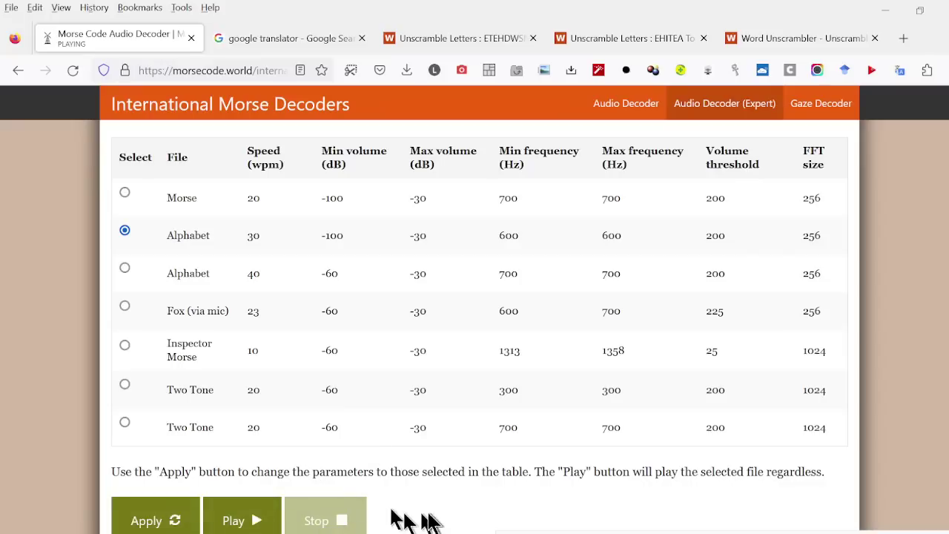
click(125, 192)
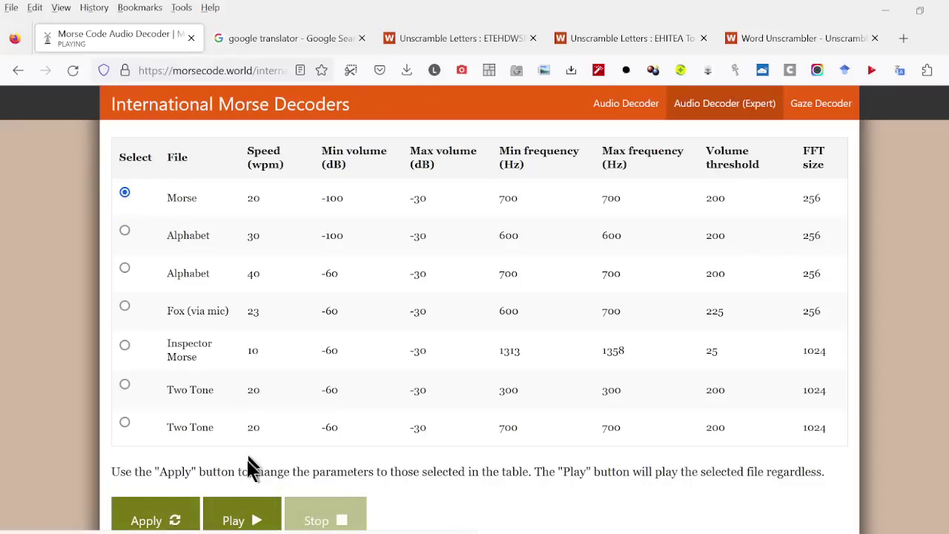
click(252, 511)
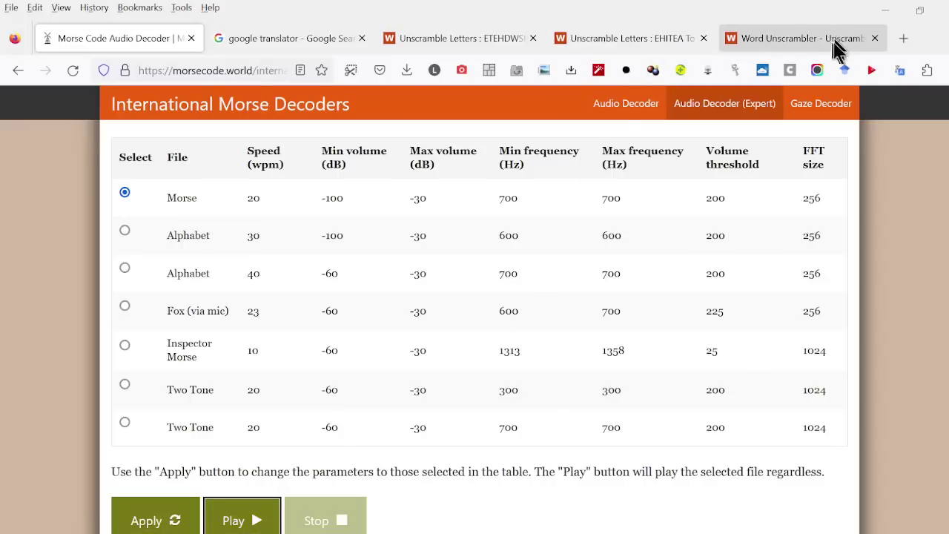
Step: Switch to the Pet Goat Code project in Lightworks and play Sequence #1 from its start
click(887, 10)
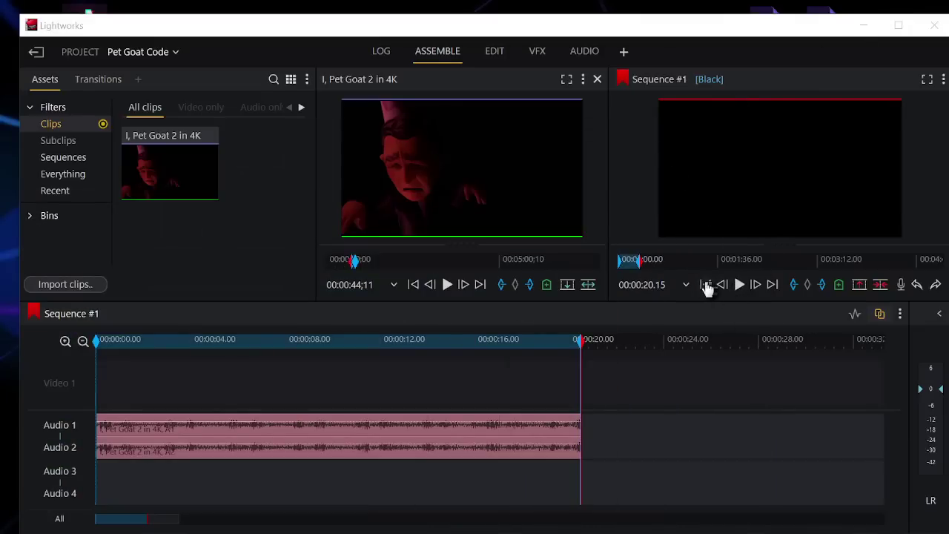
click(706, 286)
click(739, 286)
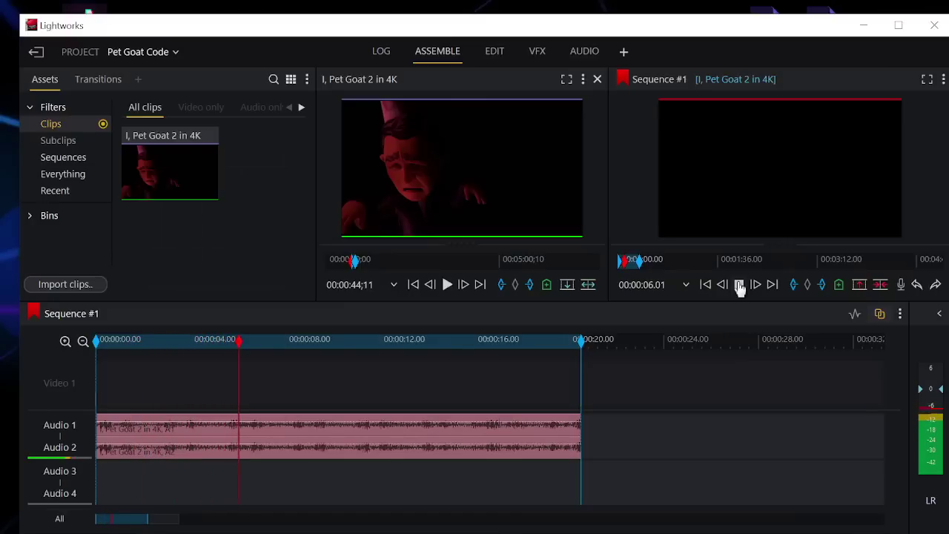
Step: Stop the sequence playback and set the audio segment's speed to 50%
click(739, 287)
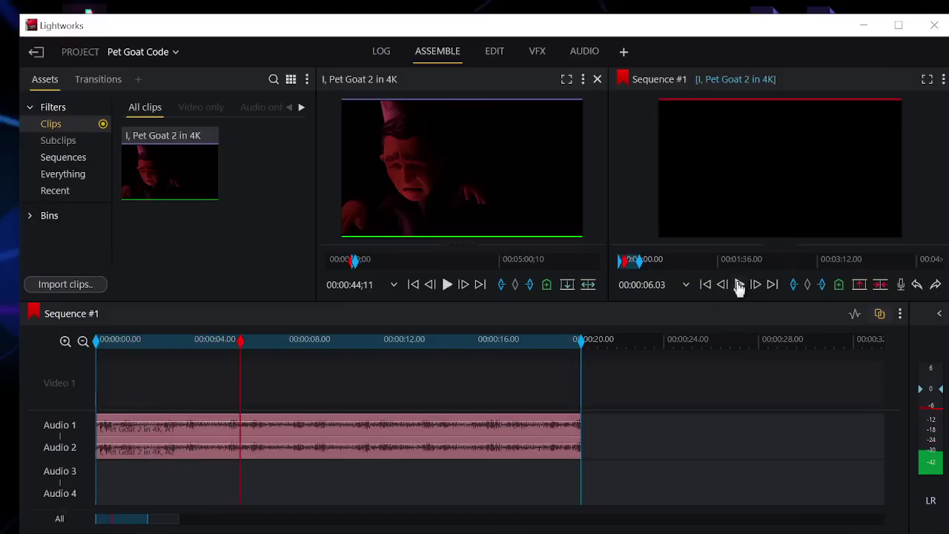
right_click(331, 433)
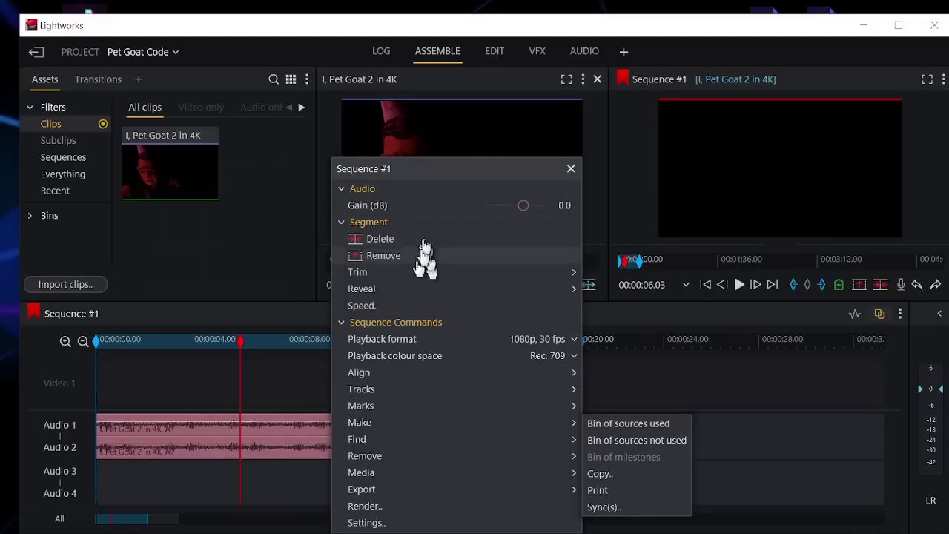
click(392, 305)
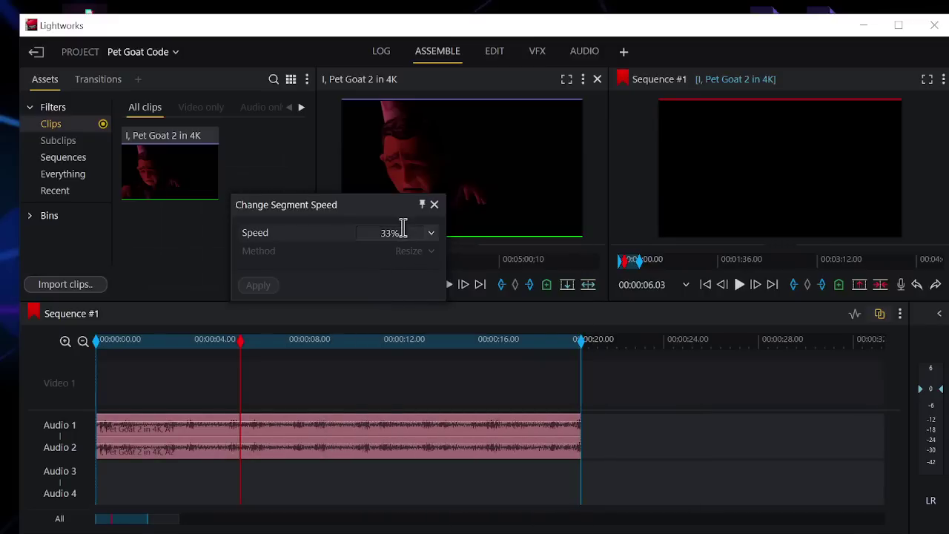
drag(341, 232, 406, 239)
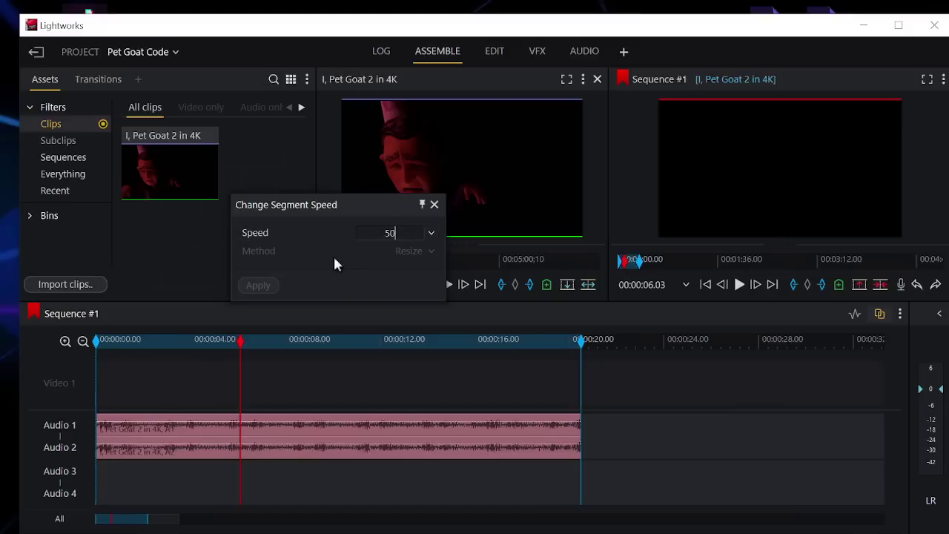
key(Return)
click(257, 286)
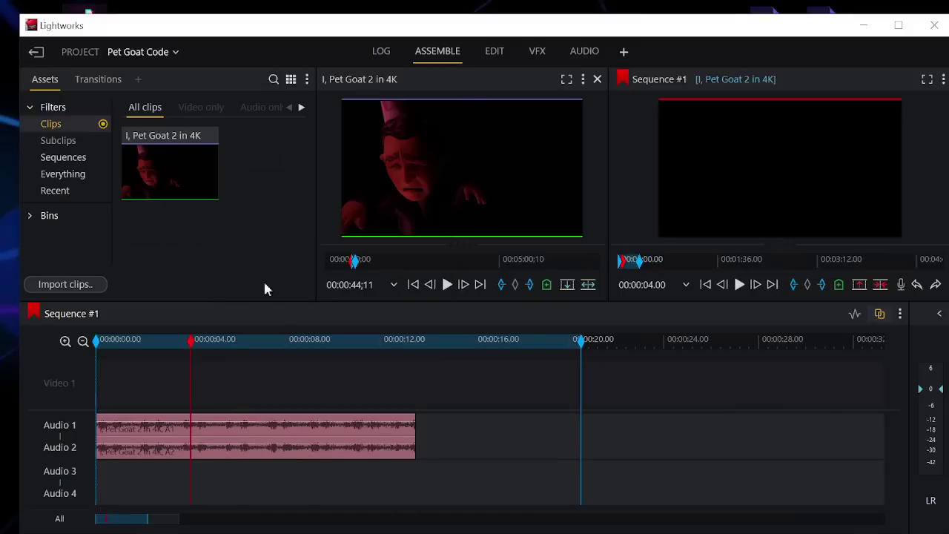
Step: Clear the existing marks and mark Sequence #1 from its start to the end of the shortened audio segment
click(809, 286)
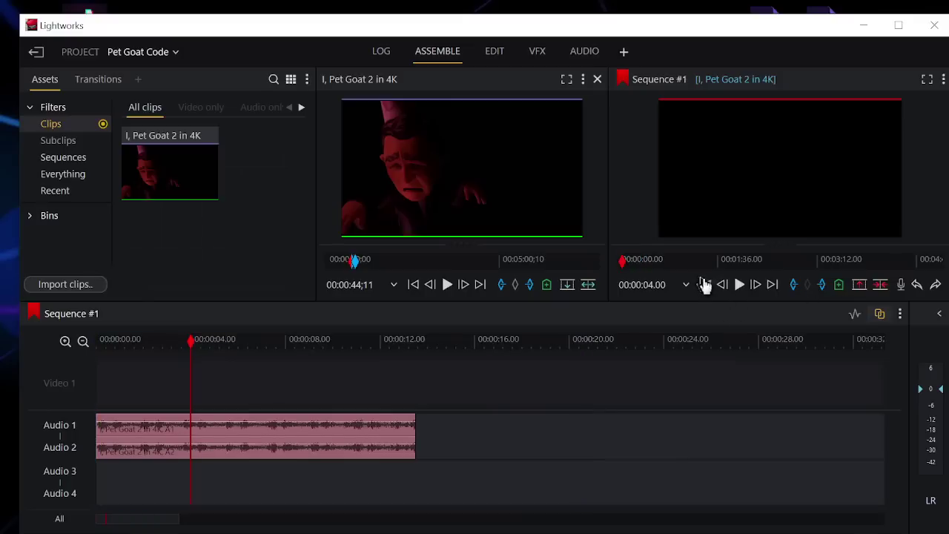
click(705, 285)
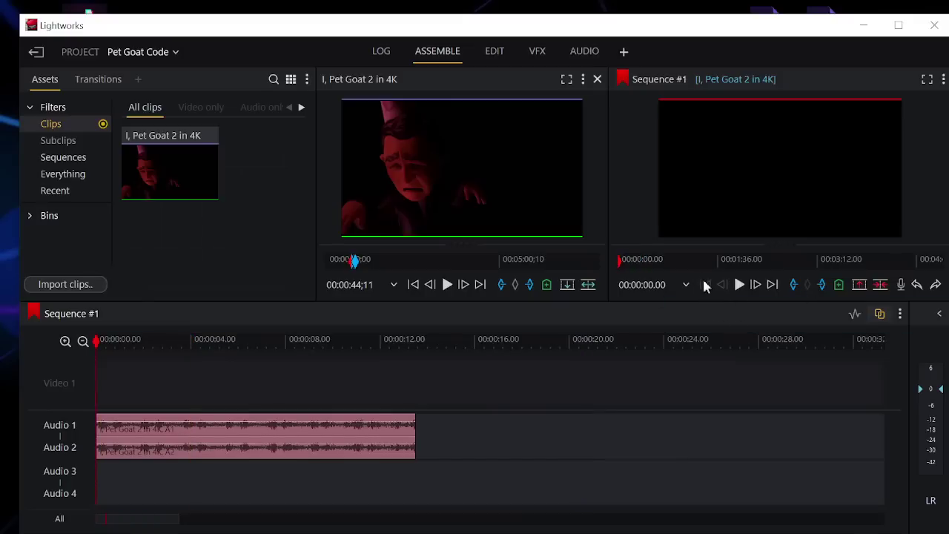
click(792, 286)
click(772, 284)
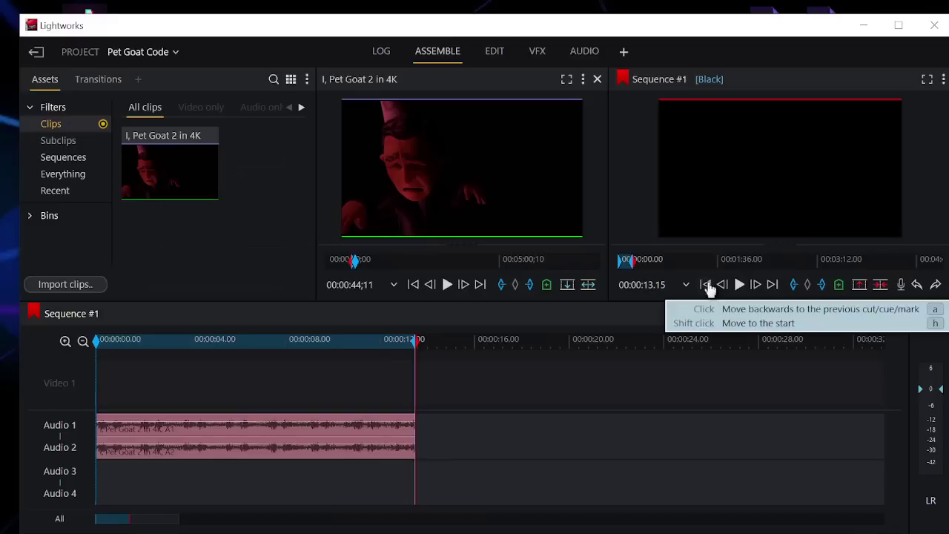
Step: Listen to most of Sequence #1 from its start, and play part of the source clip for comparison
click(707, 284)
click(739, 285)
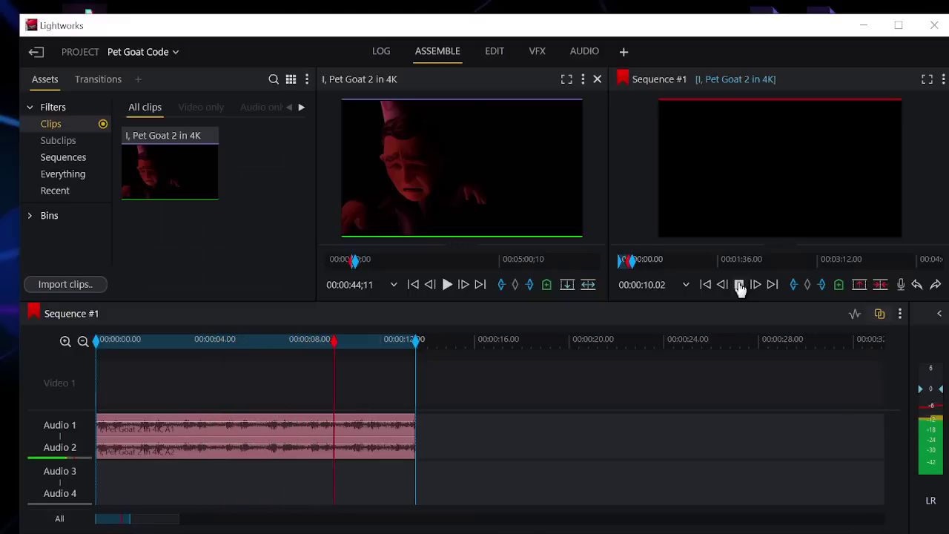
click(739, 284)
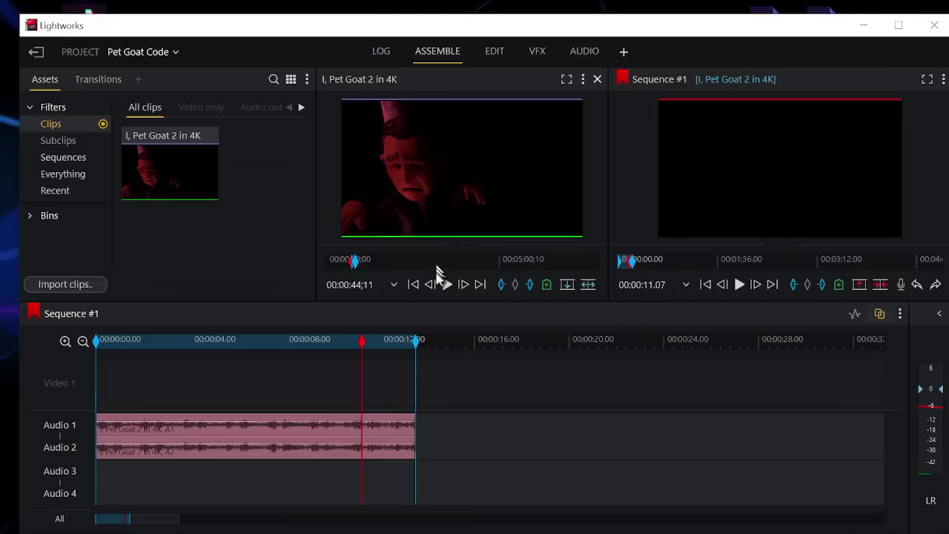
click(447, 285)
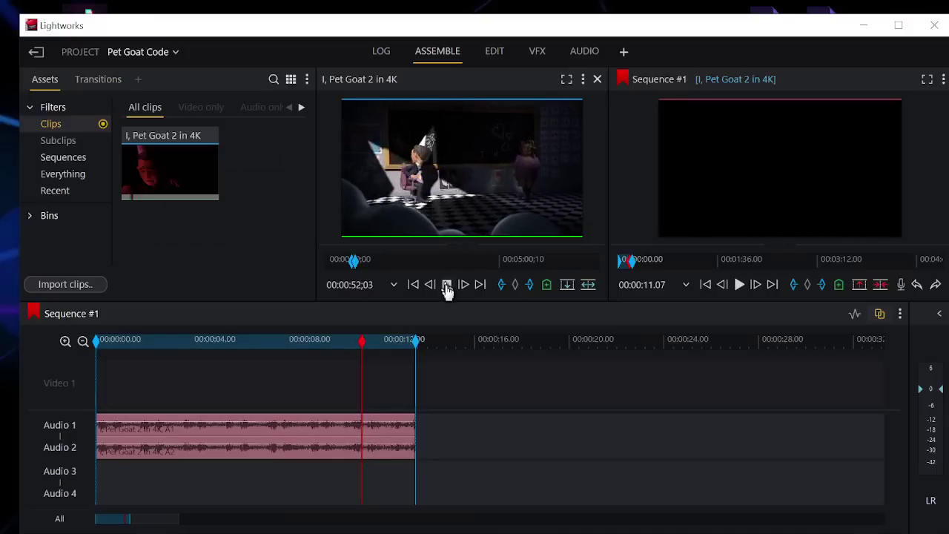
click(447, 286)
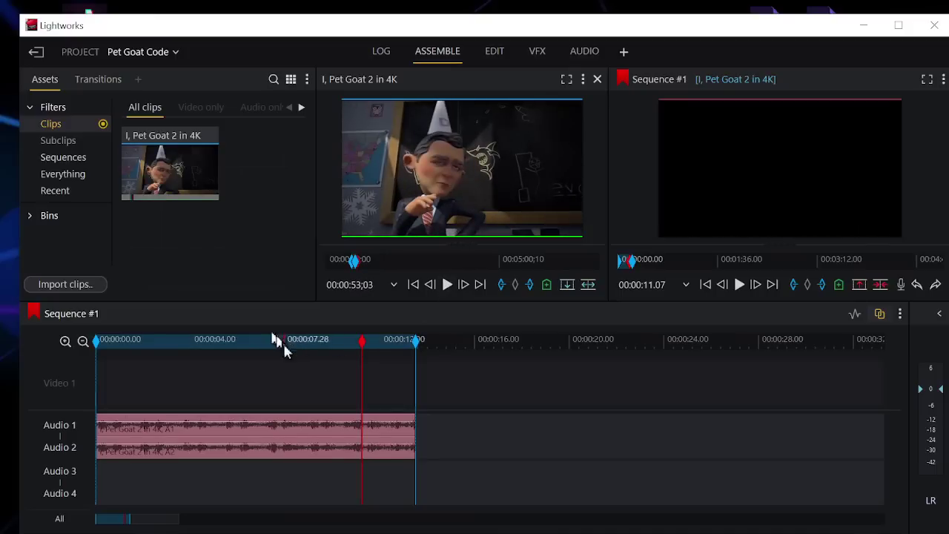
Step: Set the audio segment's speed to 66% and apply the change
right_click(303, 429)
click(334, 305)
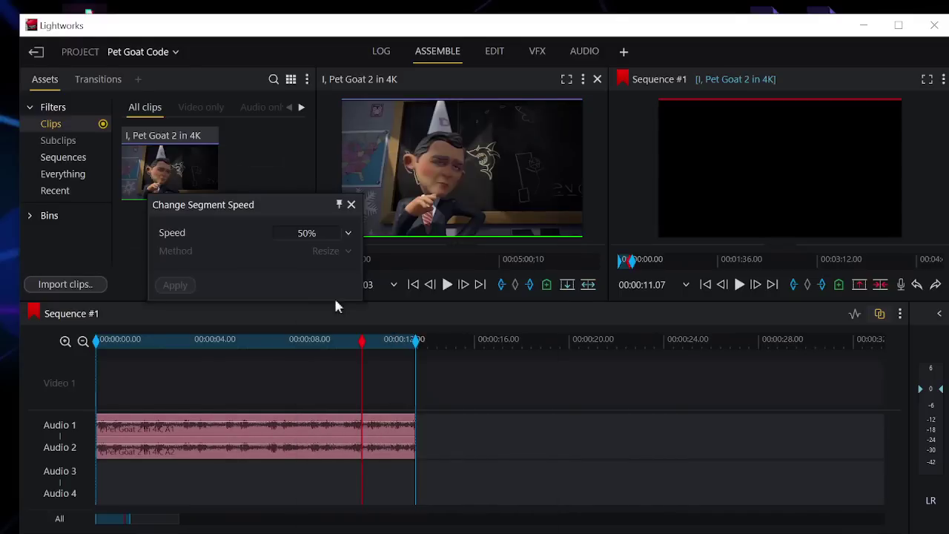
click(289, 231)
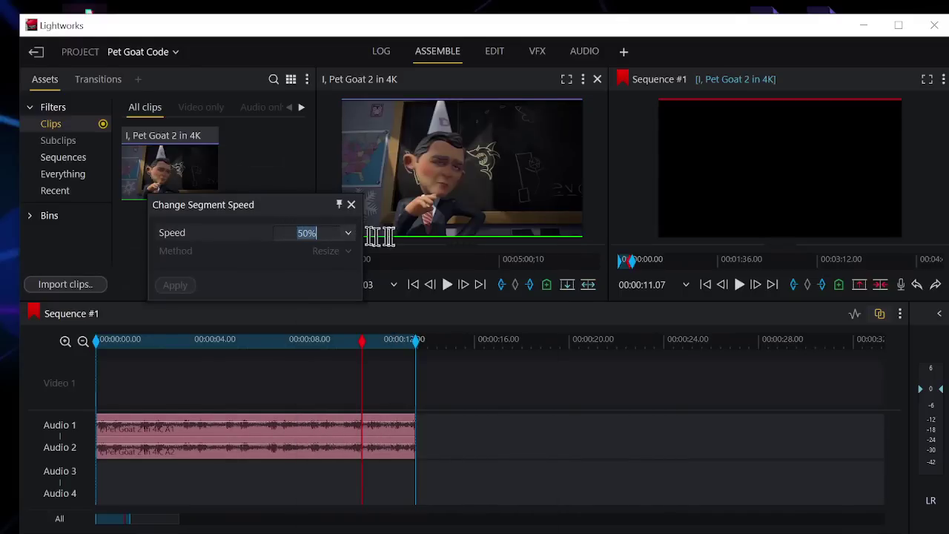
text(66)
key(Return)
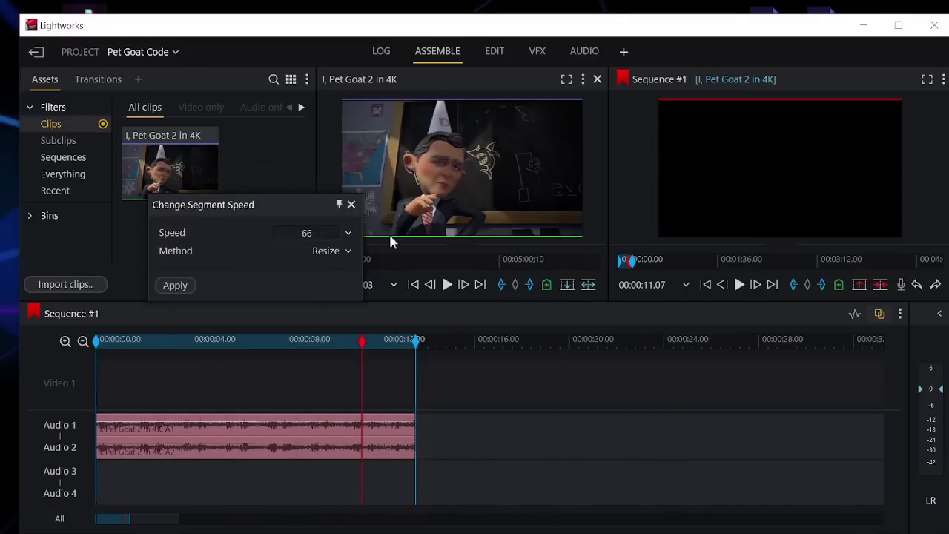
click(175, 286)
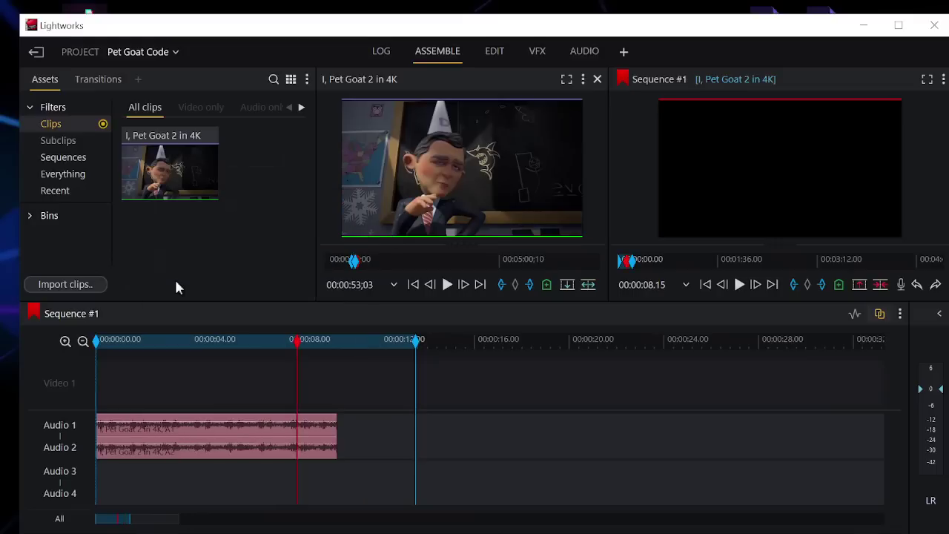
Step: Play Sequence #1 from its start, stop at the end of the audio, and set the out mark there
click(706, 285)
click(740, 286)
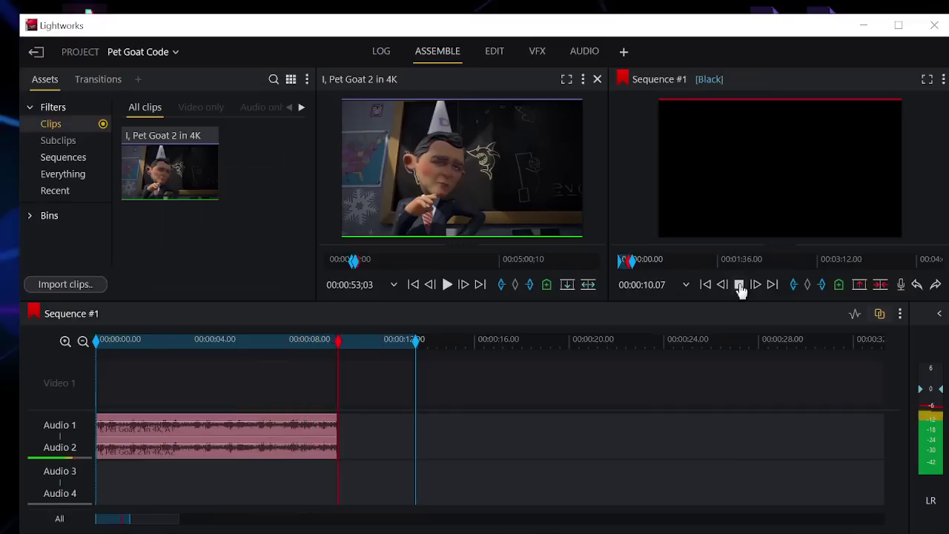
click(739, 288)
click(708, 288)
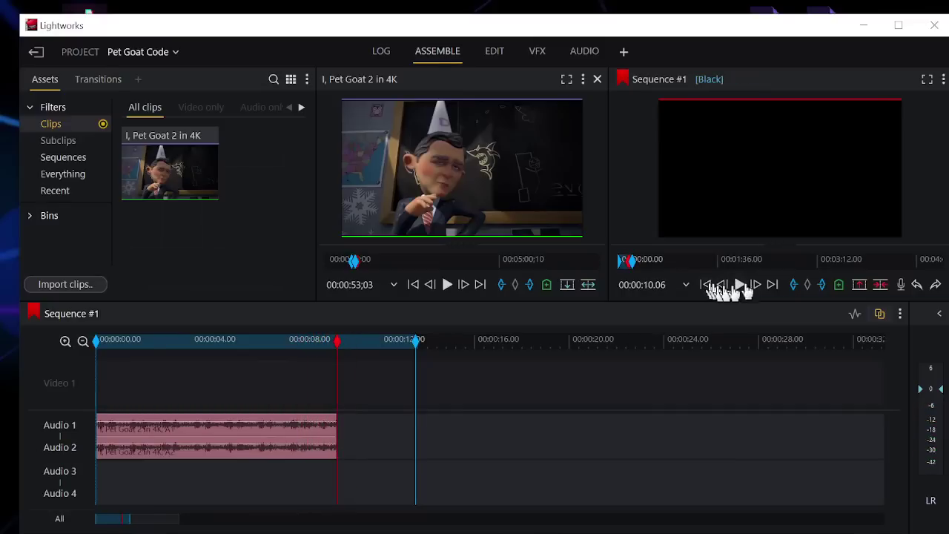
click(819, 288)
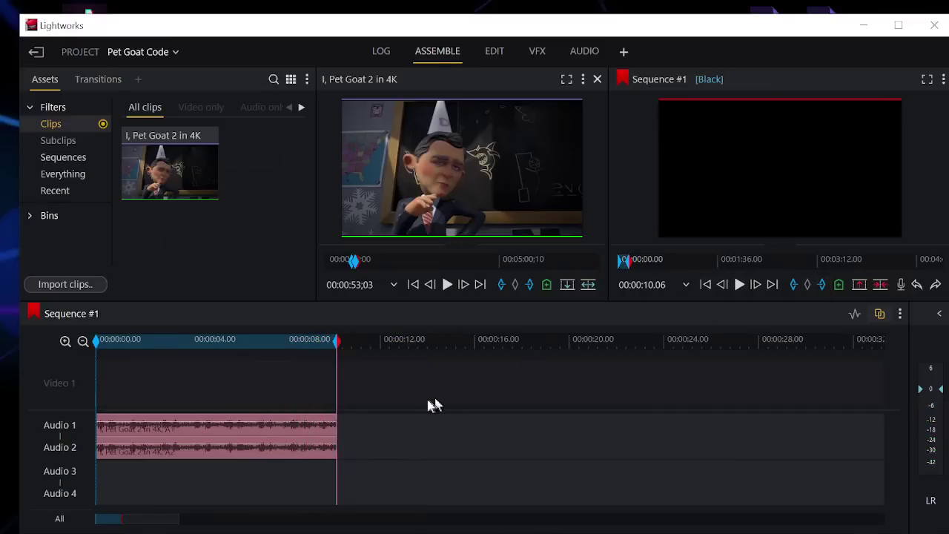
Step: Export Sequence #1 as an H.264/MP4 file named 66 to D:\1 RECORDINGS\DOWNLOADS\ and close the task log and export settings
right_click(737, 205)
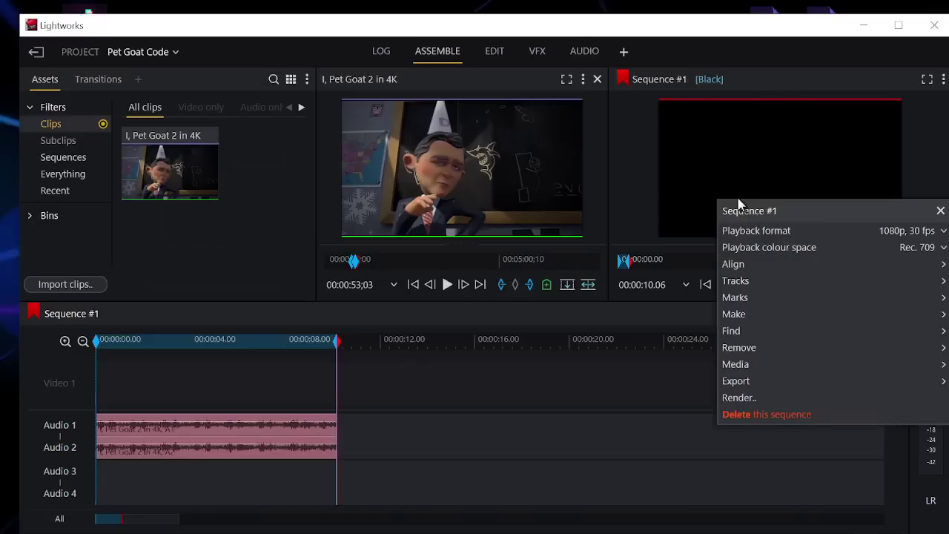
mouse_move(759, 382)
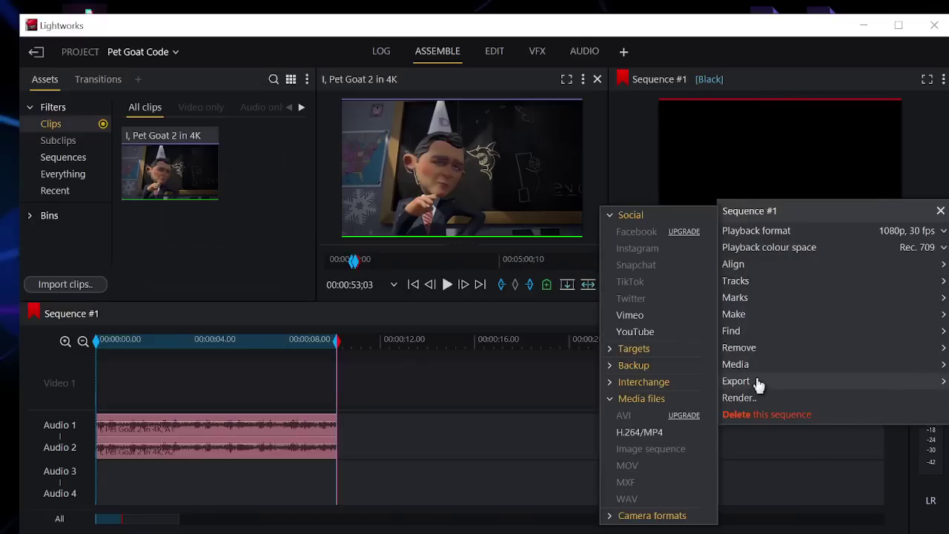
click(655, 430)
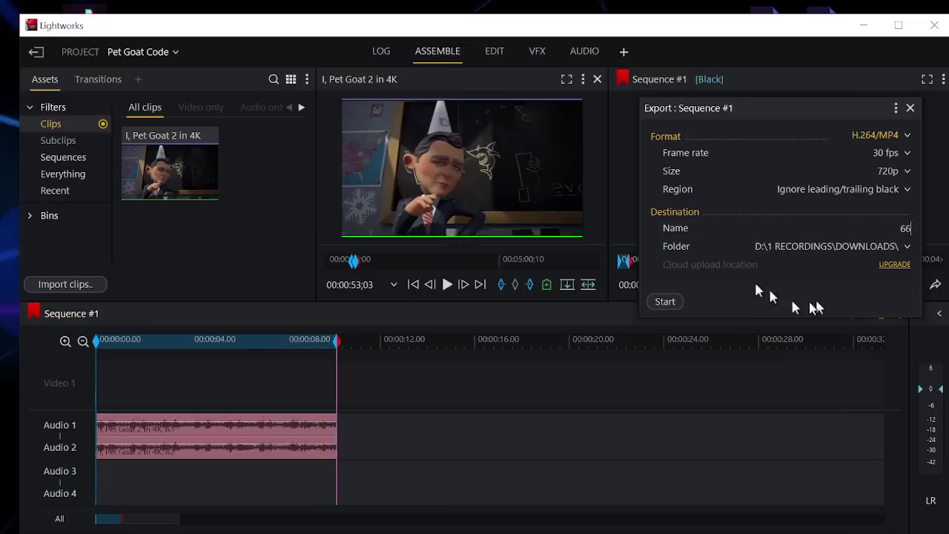
click(671, 301)
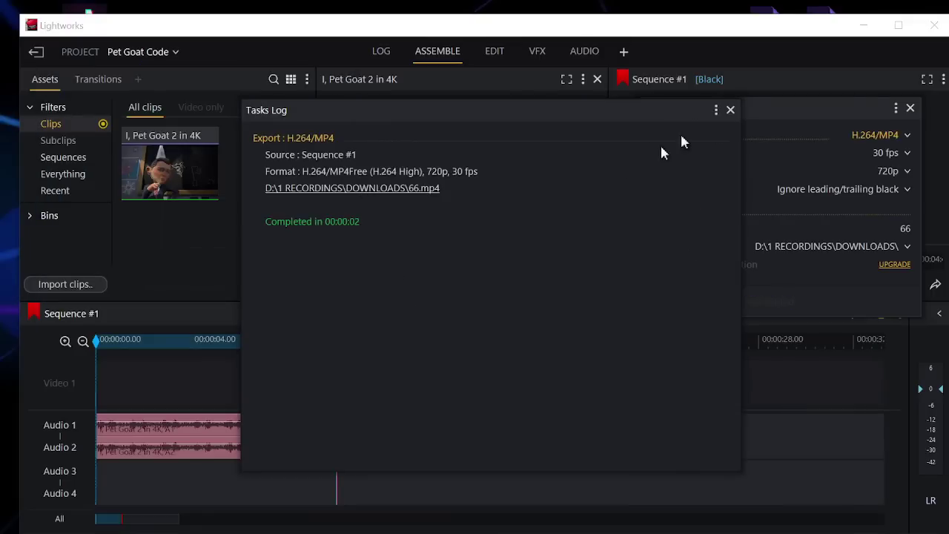
click(730, 110)
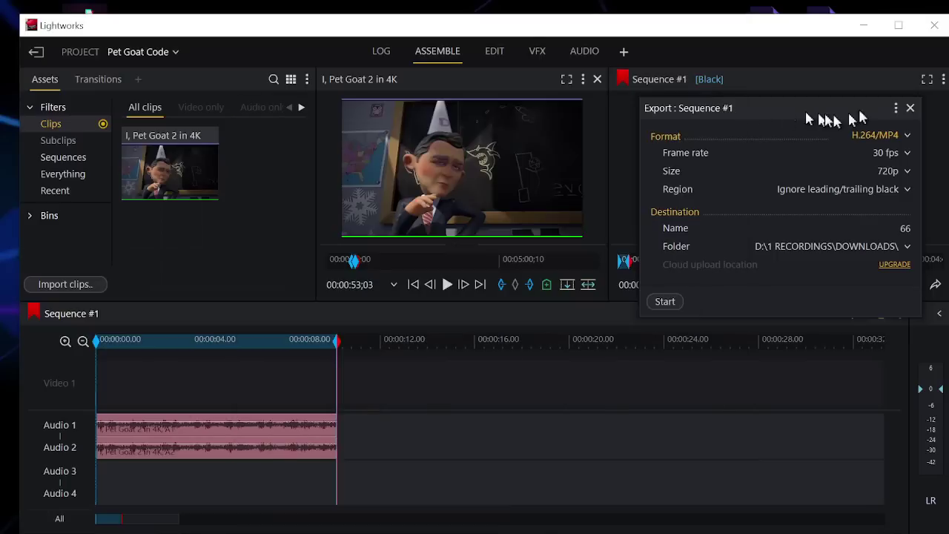
click(911, 108)
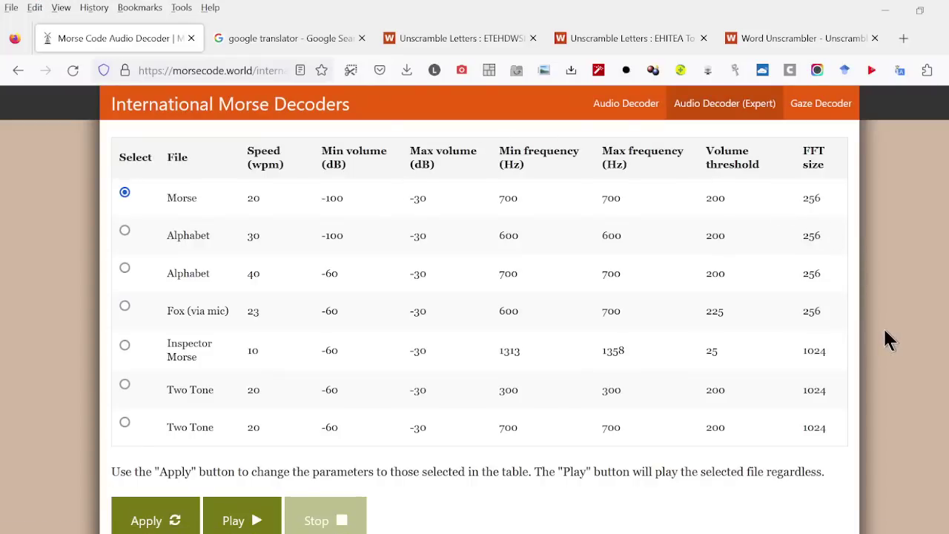
Step: Switch to the expert Morse decoder in Firefox and upload the 66 video from DOWNLOADS, with all file types shown
scroll(885, 331, up, 8)
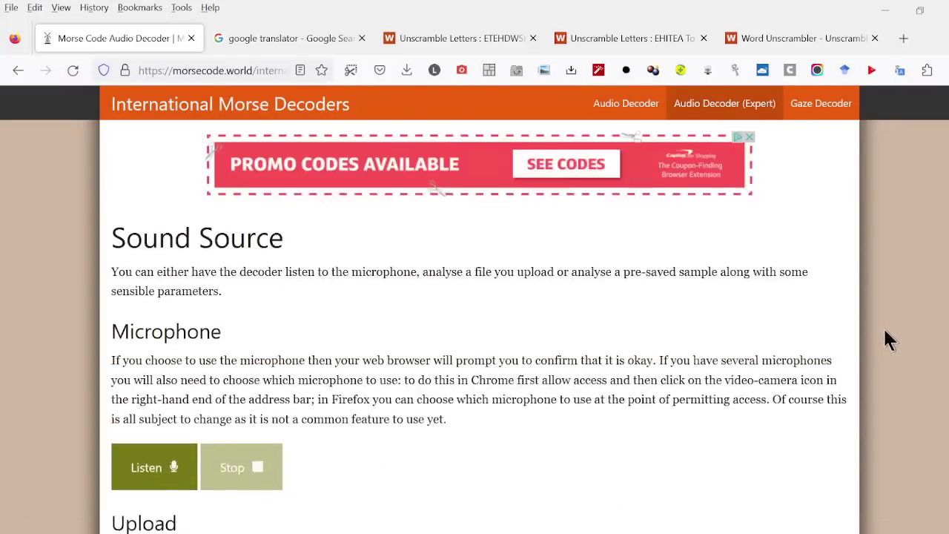
scroll(887, 339, down, 3)
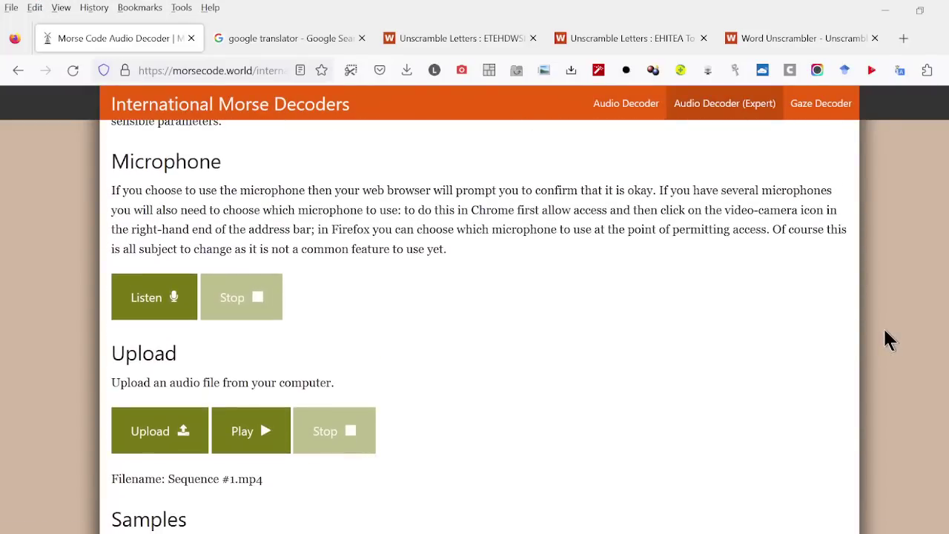
click(171, 434)
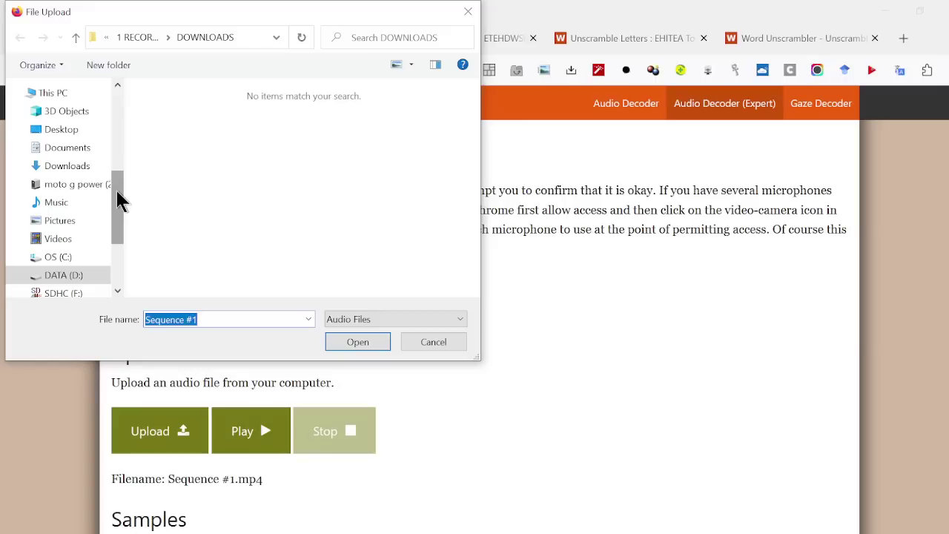
click(385, 318)
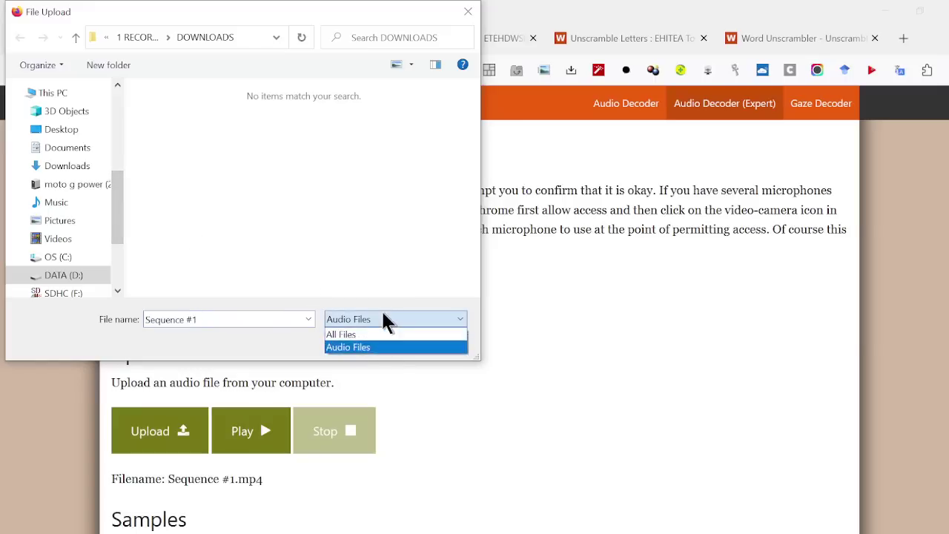
click(348, 335)
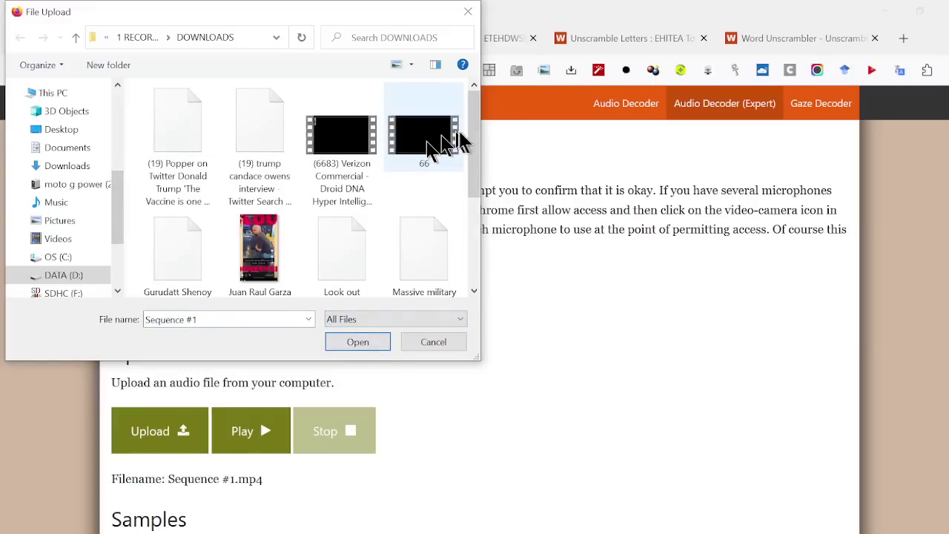
click(430, 143)
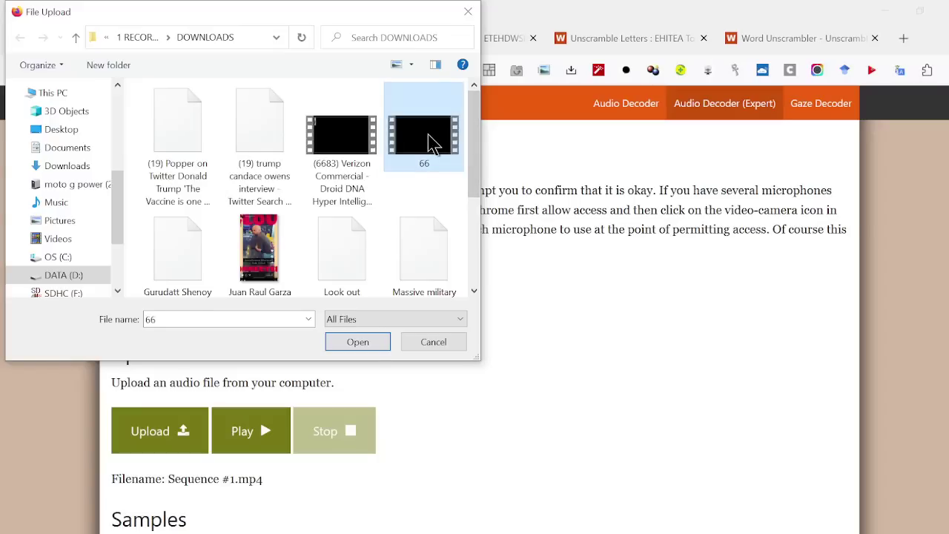
click(357, 342)
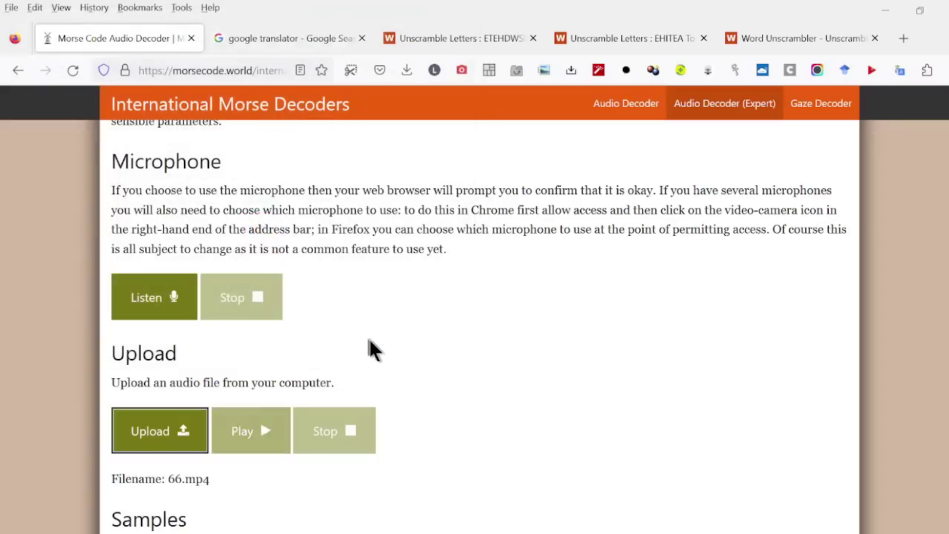
Step: Play the uploaded 66.mp4 through the decoder and examine its spectrogram
click(252, 432)
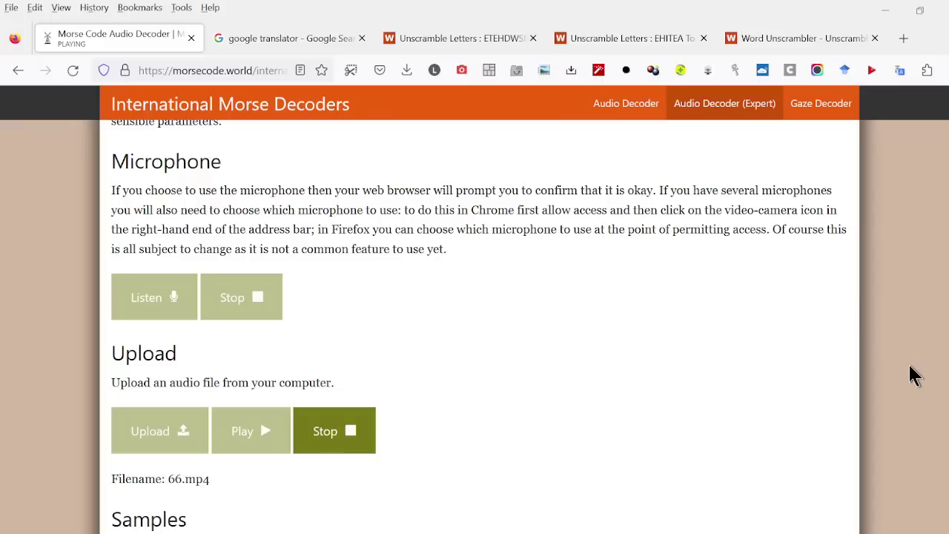
scroll(914, 375, down, 6)
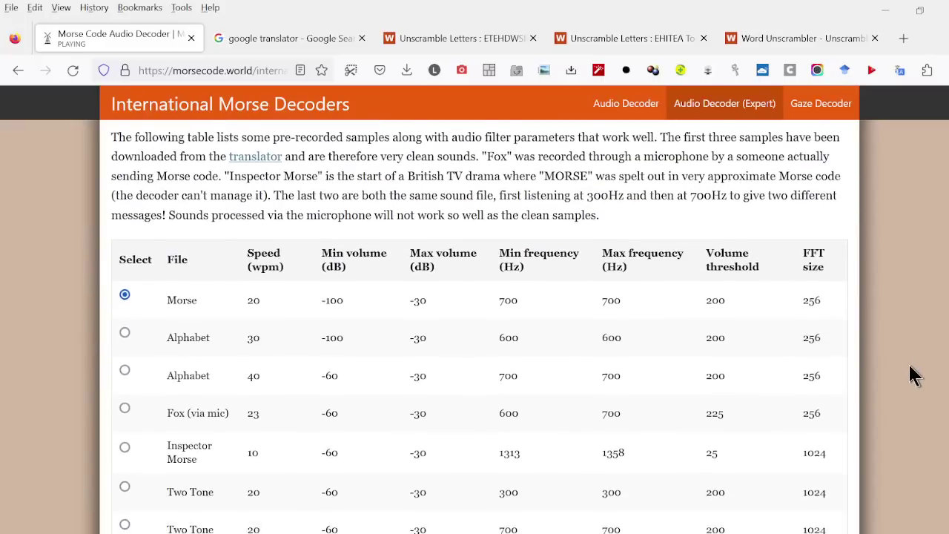
scroll(914, 374, down, 6)
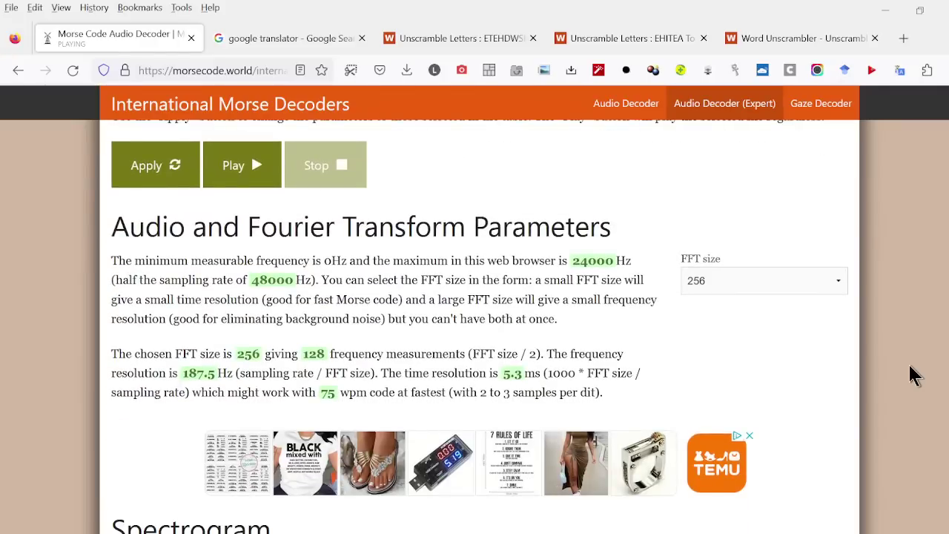
scroll(914, 375, down, 5)
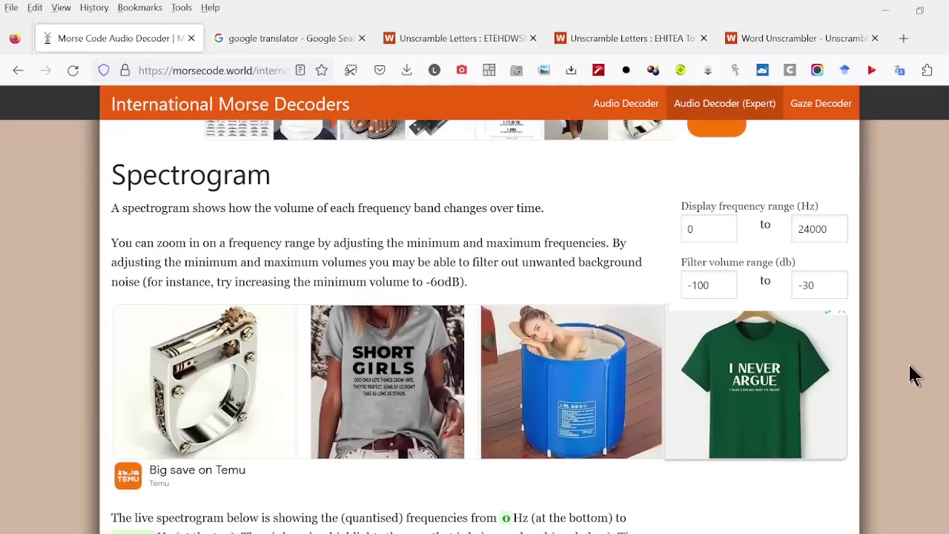
scroll(914, 375, down, 5)
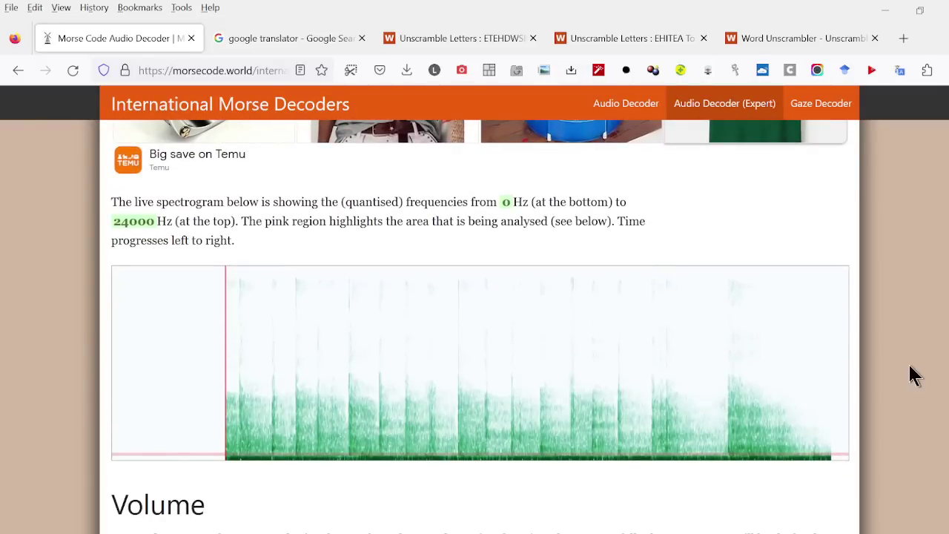
scroll(914, 374, down, 1)
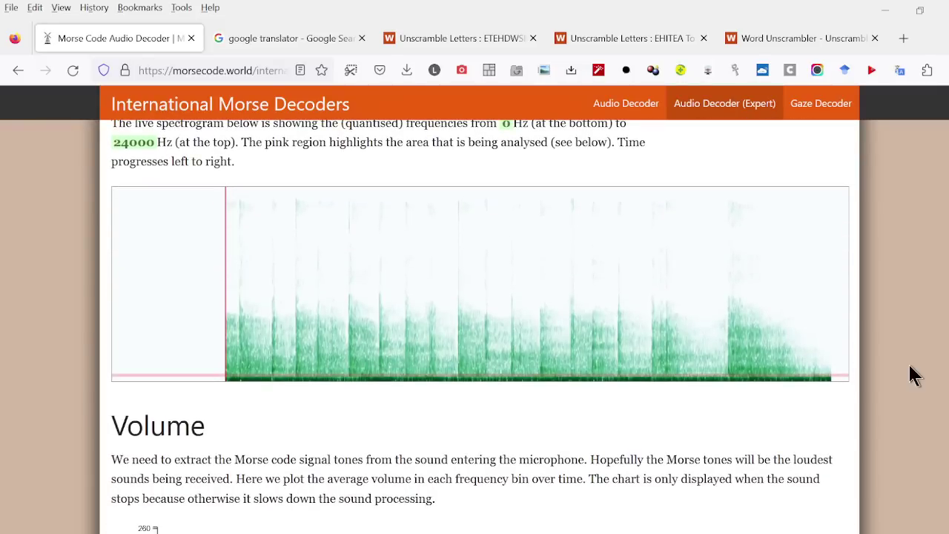
Step: Examine the average volume chart, the filter amplitude and threshold charts, and the translation speed setting for the 66.mp4 audio
scroll(914, 374, down, 4)
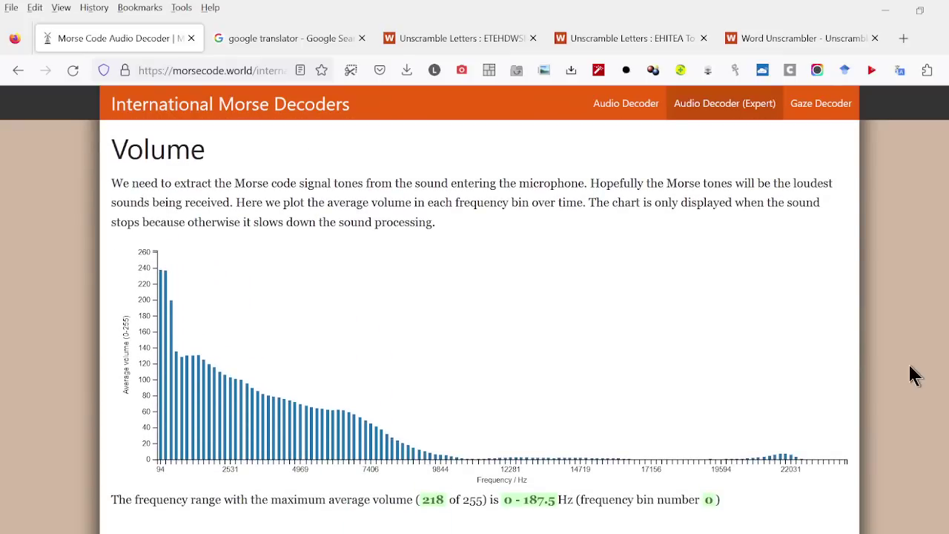
scroll(914, 374, down, 4)
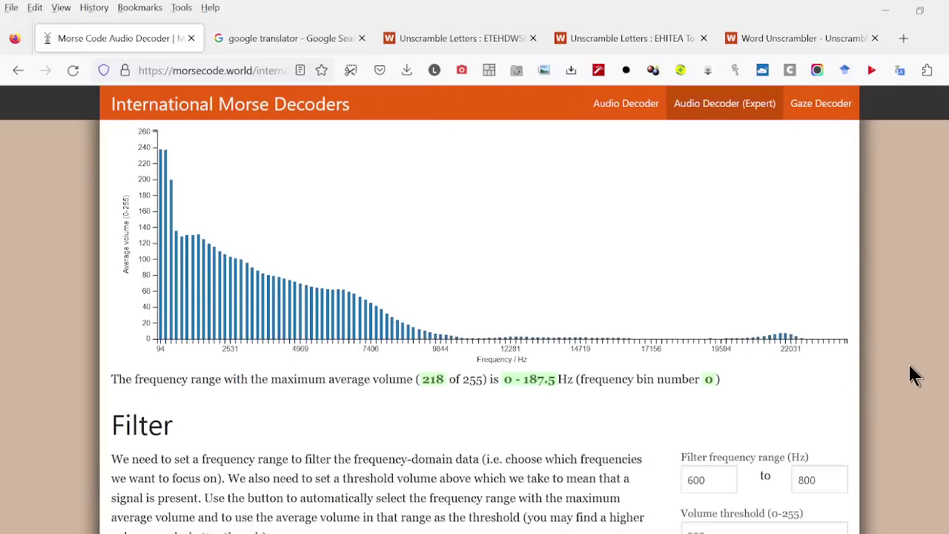
scroll(914, 374, down, 2)
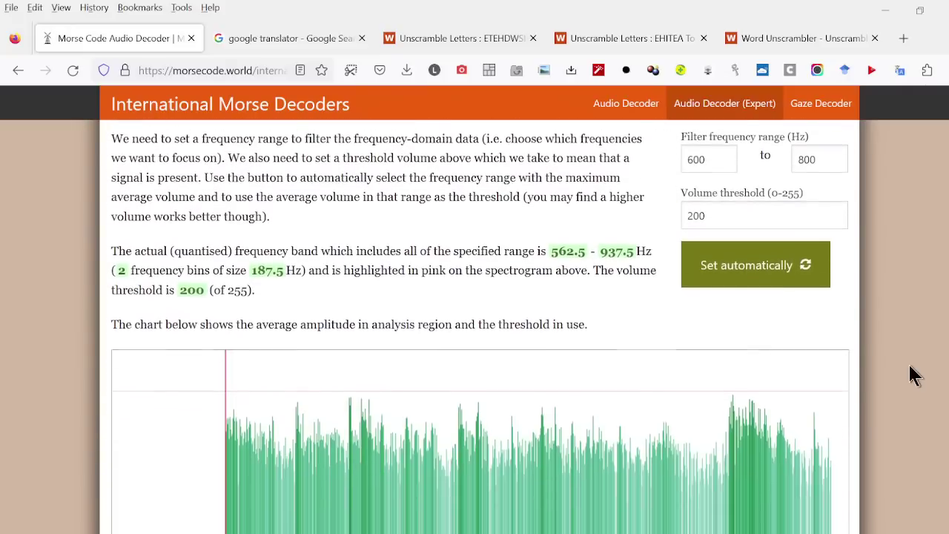
scroll(914, 375, down, 2)
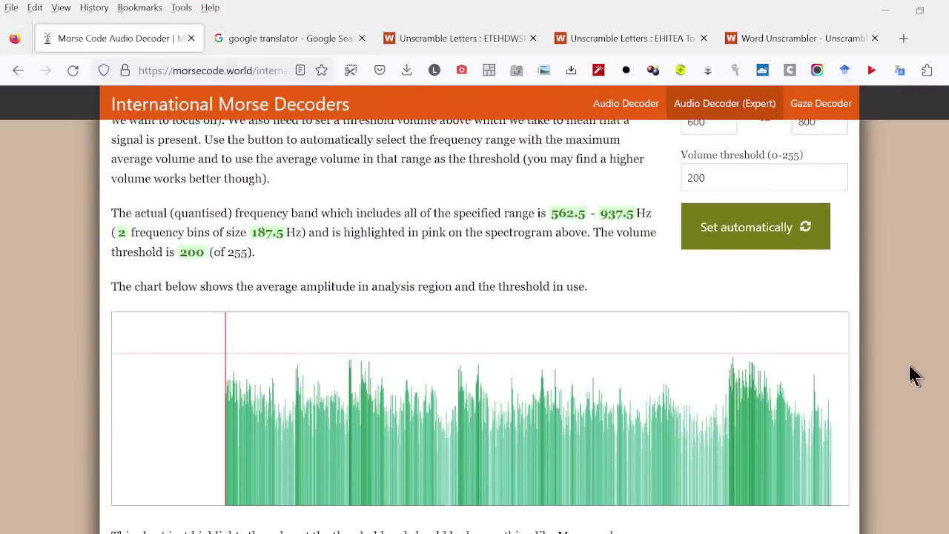
scroll(914, 374, down, 4)
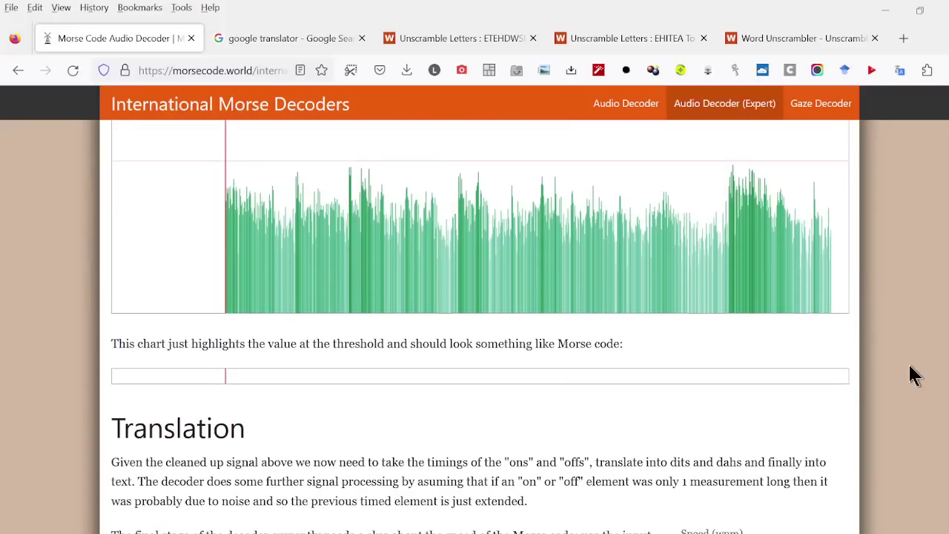
scroll(914, 374, down, 4)
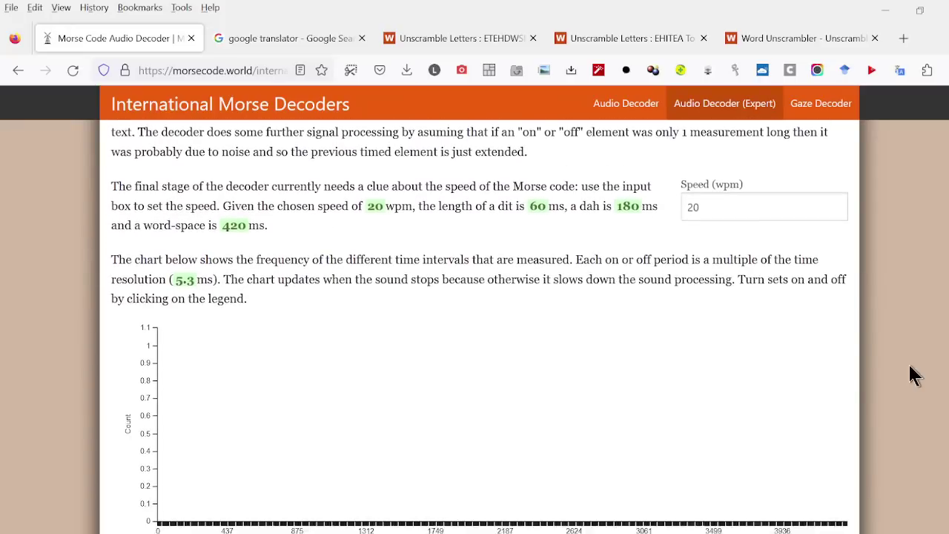
Step: Read the decoded message, the previous messages and the timing variation table below the duration chart
scroll(914, 375, down, 1)
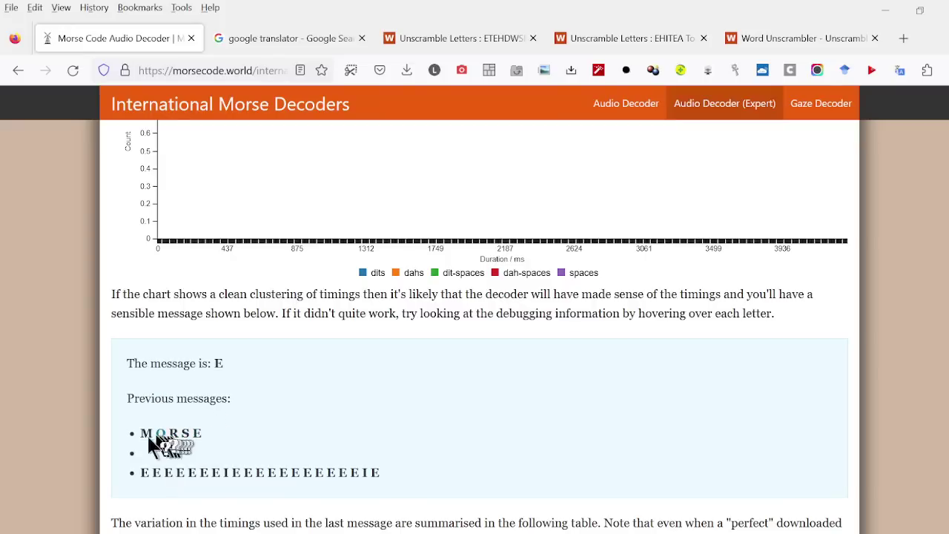
mouse_move(199, 435)
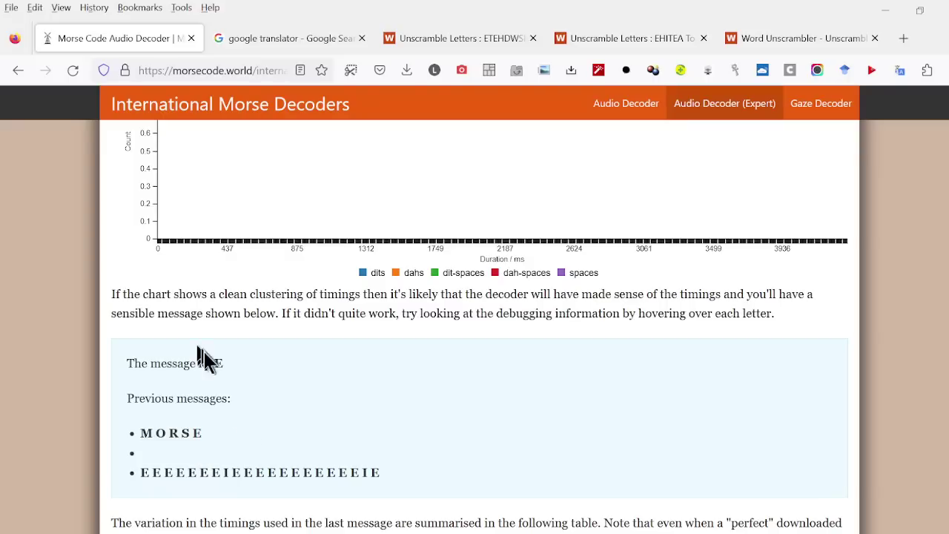
mouse_move(217, 364)
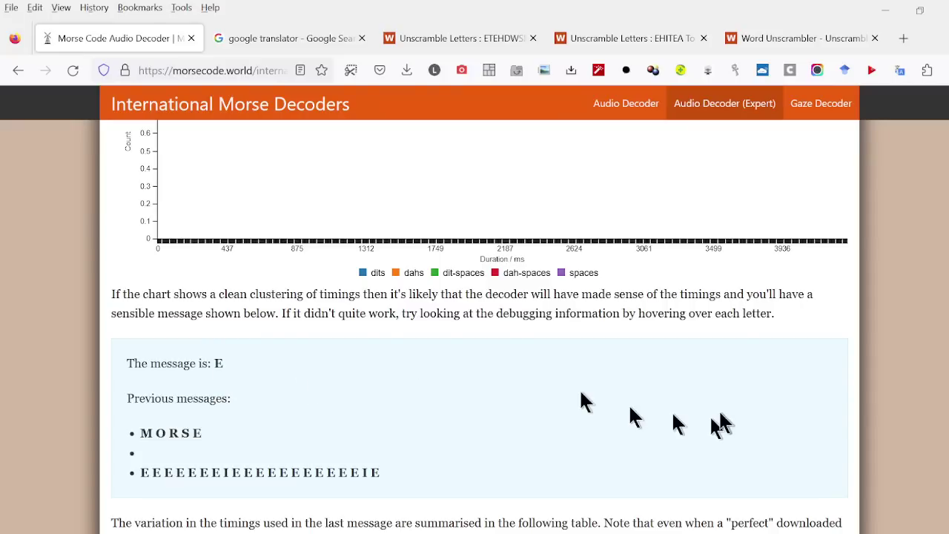
scroll(885, 404, down, 1)
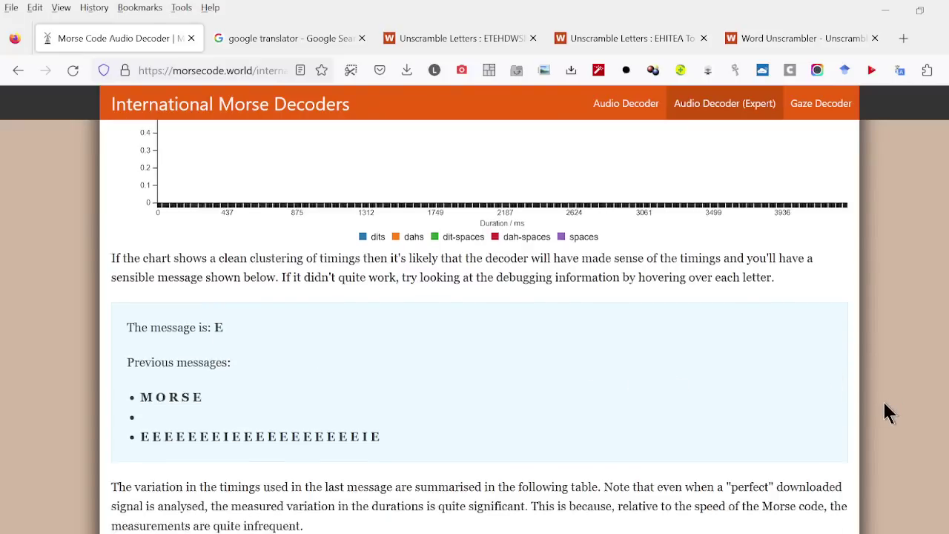
scroll(885, 404, down, 2)
scroll(887, 412, down, 1)
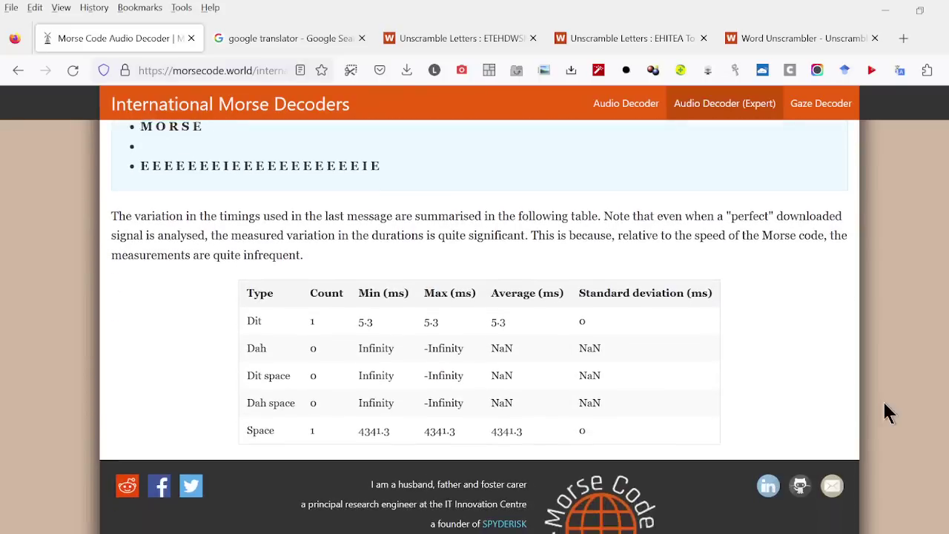
scroll(888, 412, up, 3)
scroll(884, 404, up, 3)
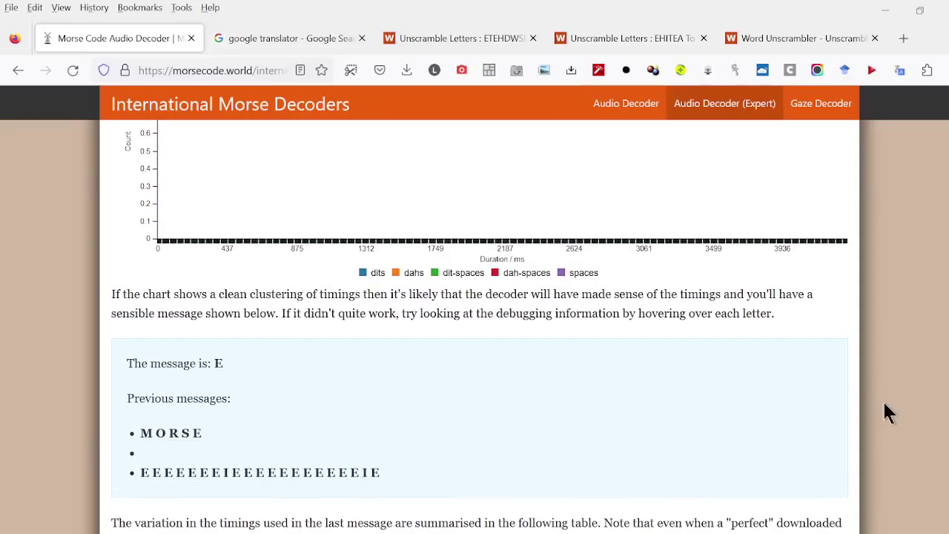
scroll(887, 412, up, 10)
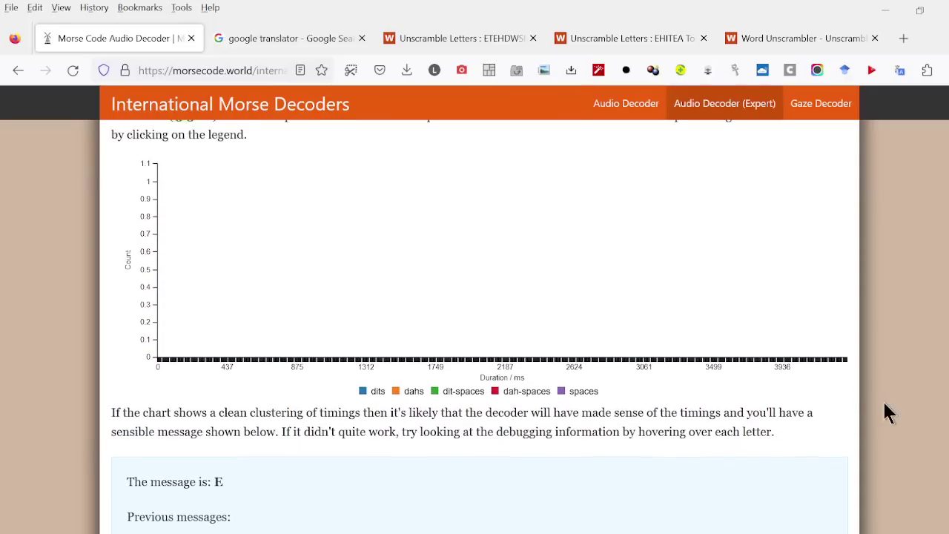
scroll(887, 413, up, 8)
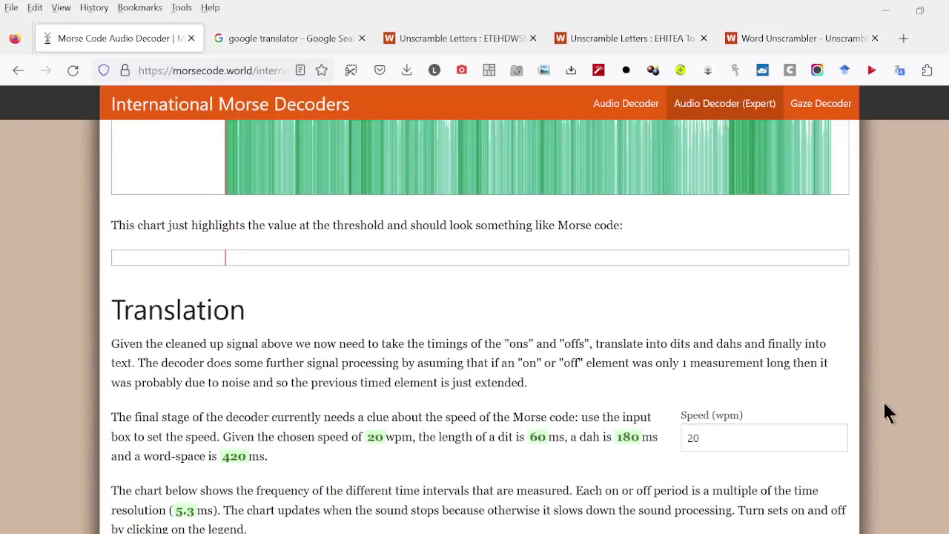
scroll(885, 405, up, 6)
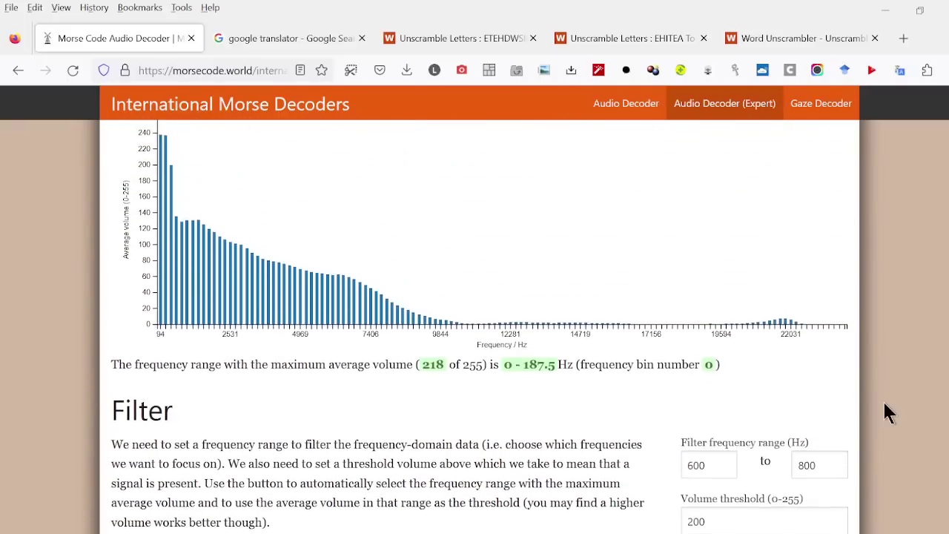
scroll(885, 404, up, 10)
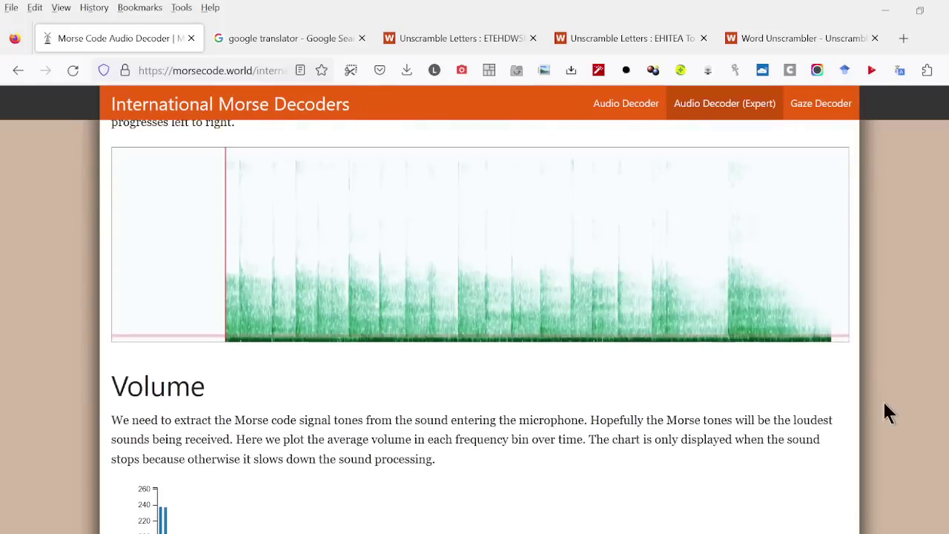
scroll(885, 404, up, 15)
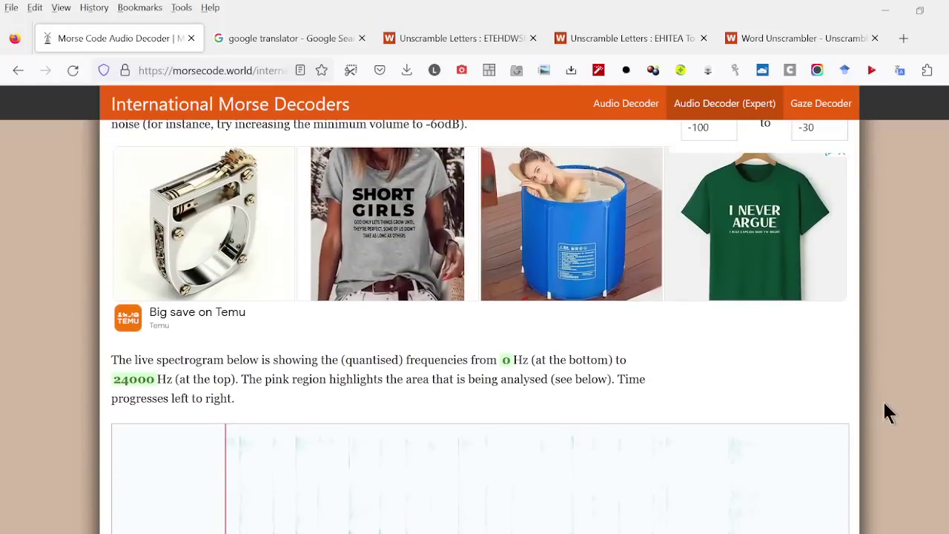
scroll(883, 404, up, 9)
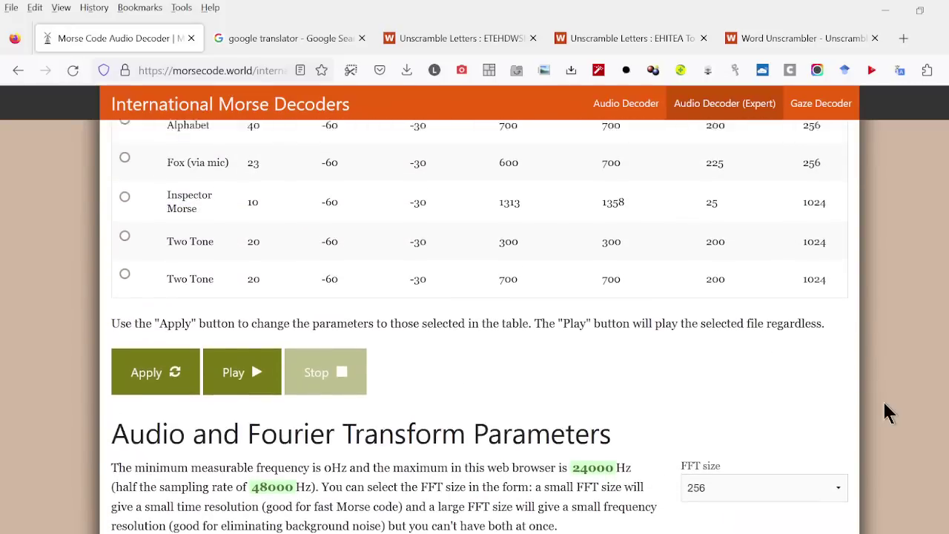
scroll(884, 404, up, 5)
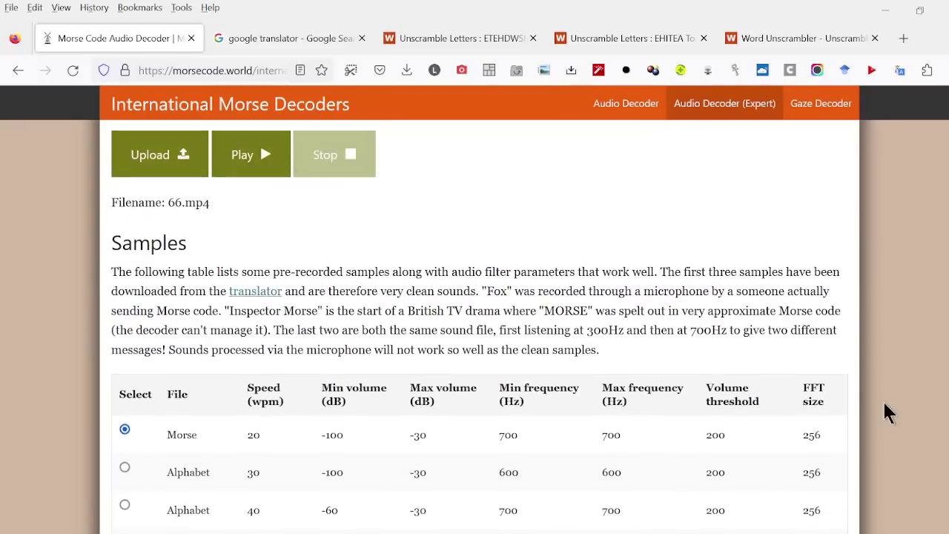
scroll(882, 400, up, 2)
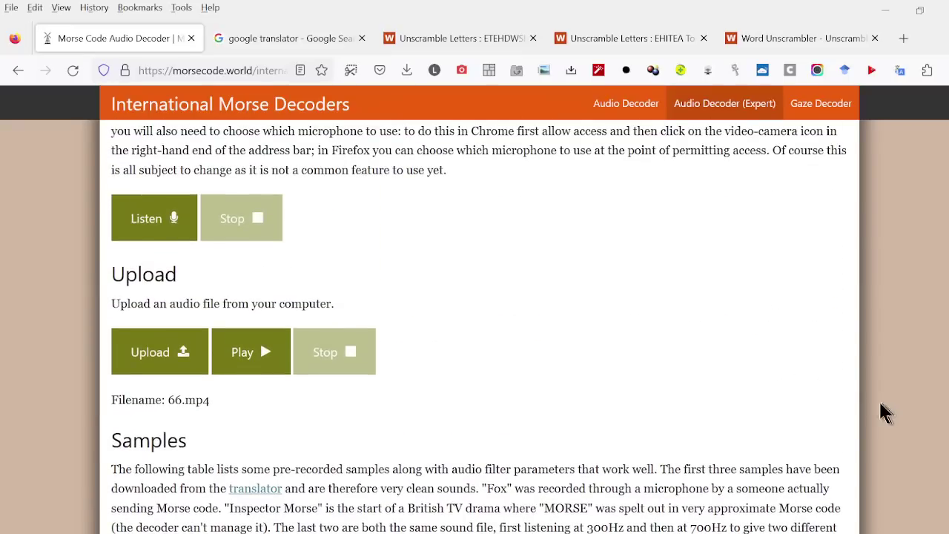
Step: Switch to Lightworks, set the audio segment's speed to 100%, and apply the change
click(880, 11)
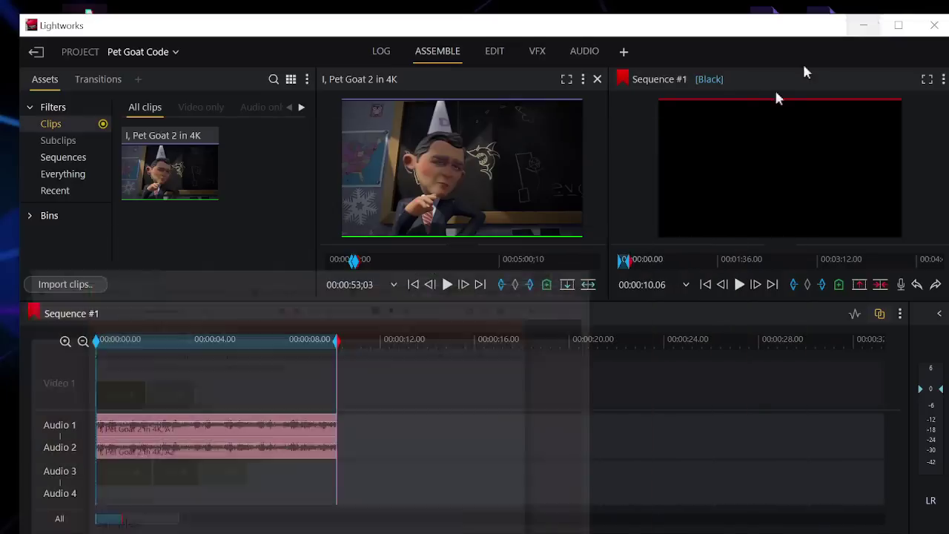
right_click(280, 432)
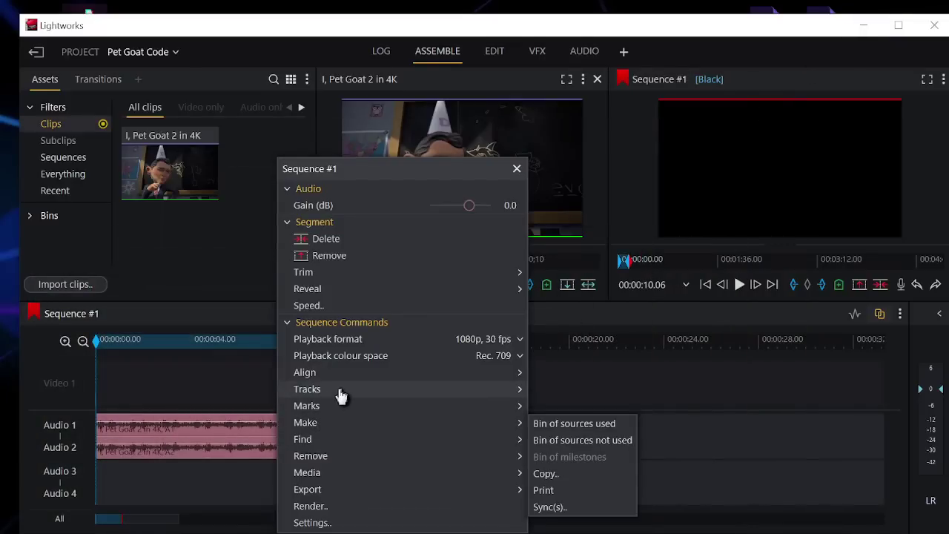
click(328, 305)
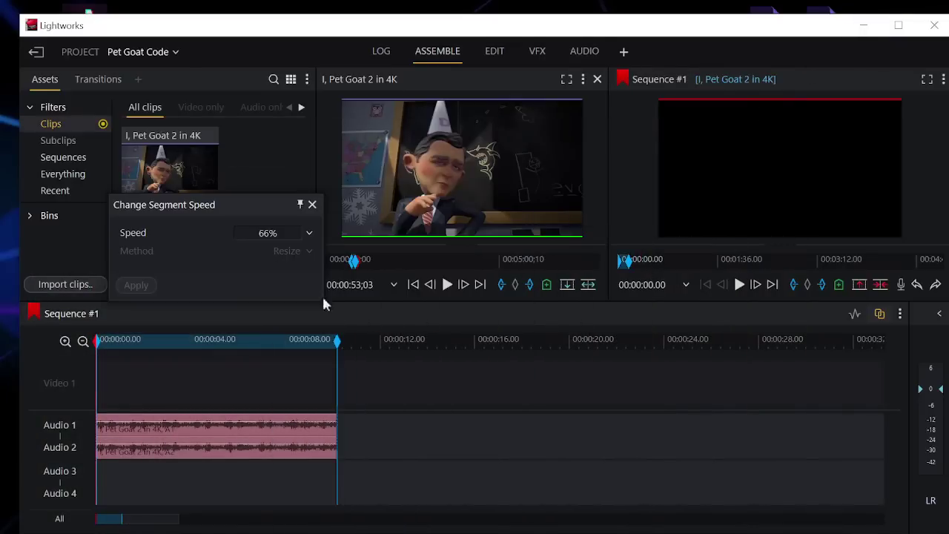
drag(224, 232, 313, 229)
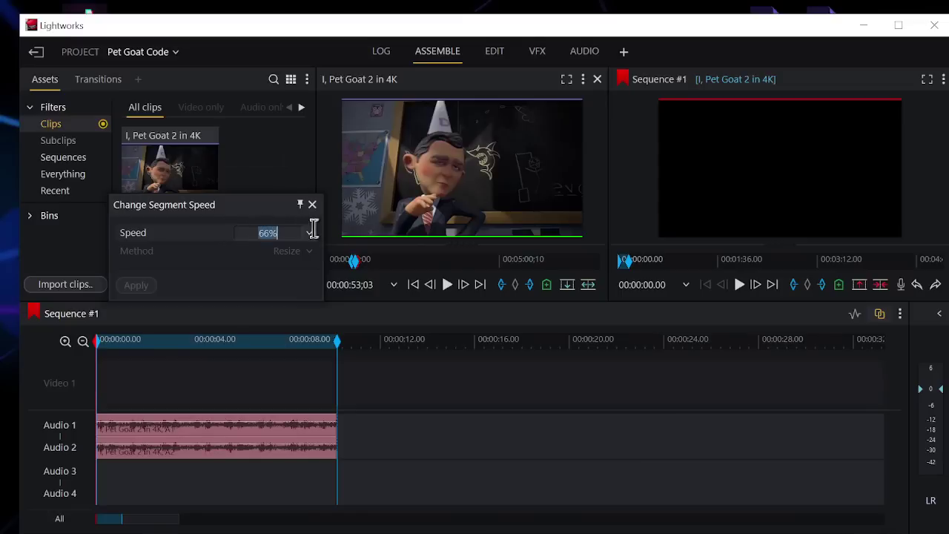
key(Return)
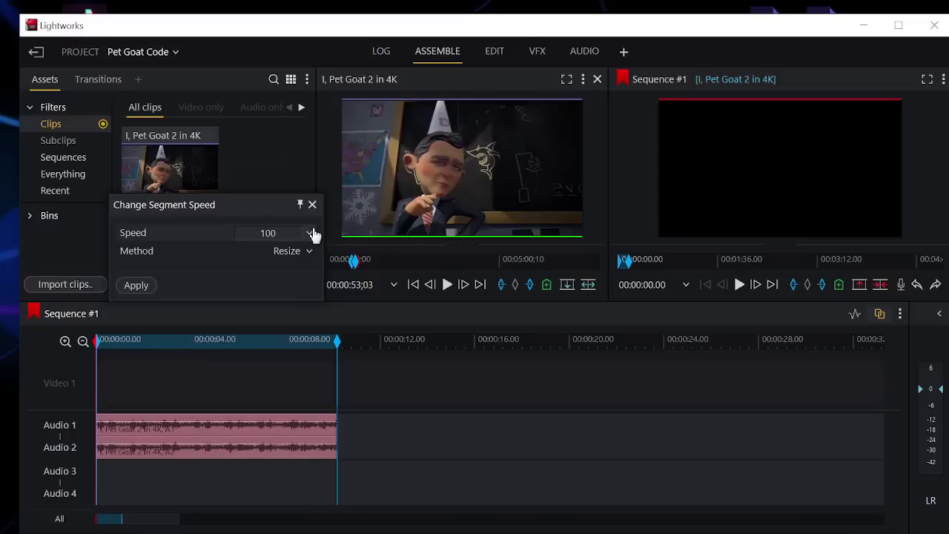
click(141, 288)
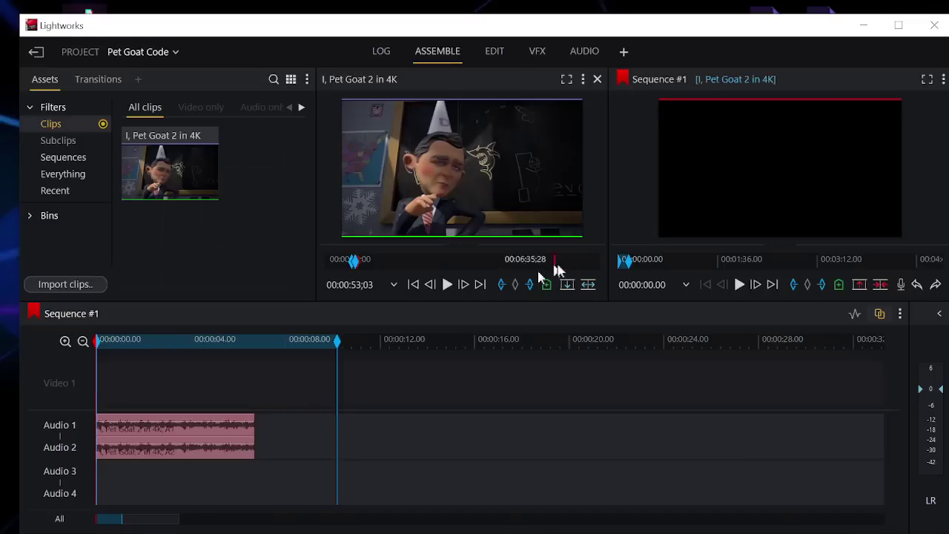
Step: Mark the end of the audio segment as the sequence's out point and export the sequence as an H.264/MP4 file named 100
click(773, 285)
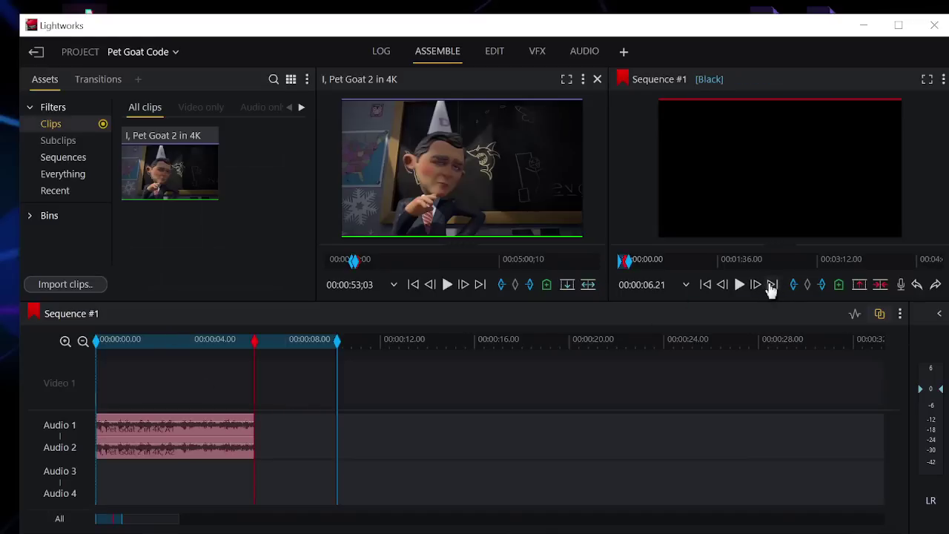
click(823, 287)
right_click(714, 157)
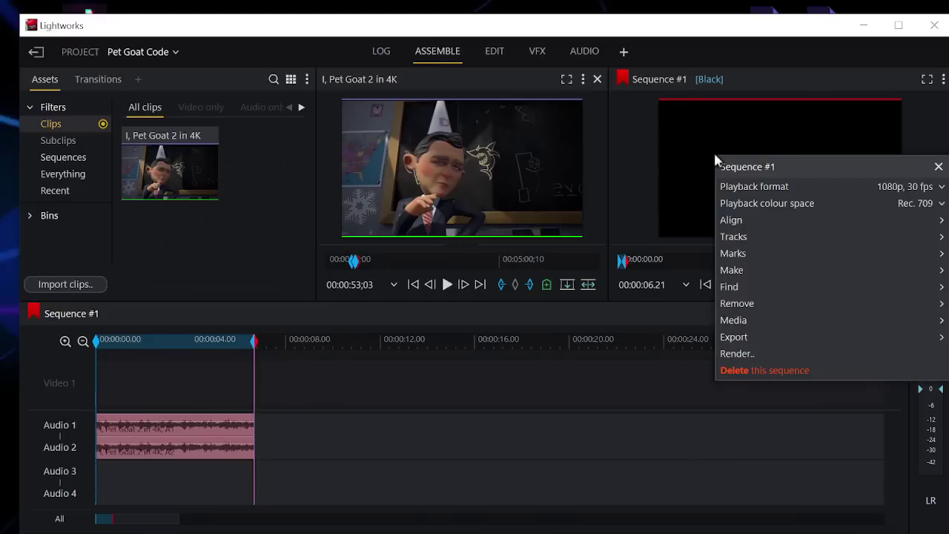
mouse_move(747, 320)
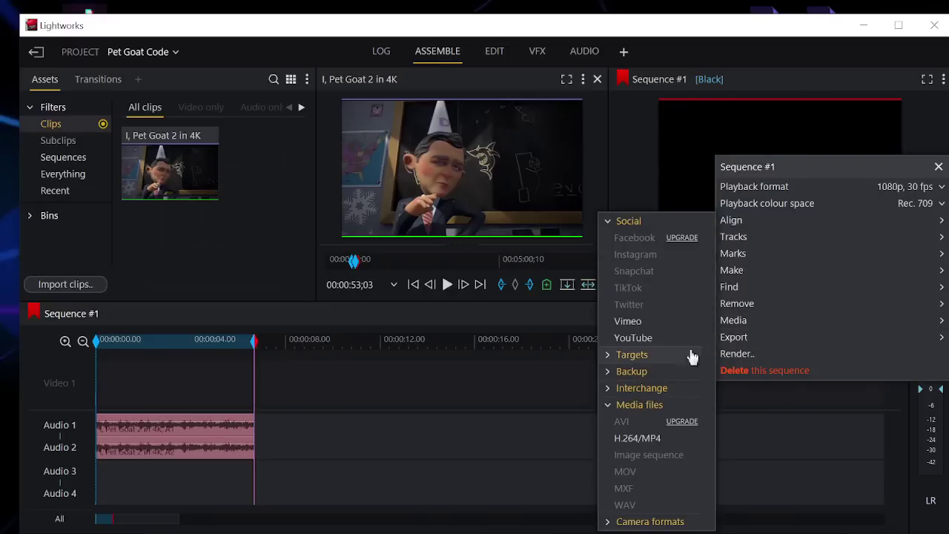
click(631, 438)
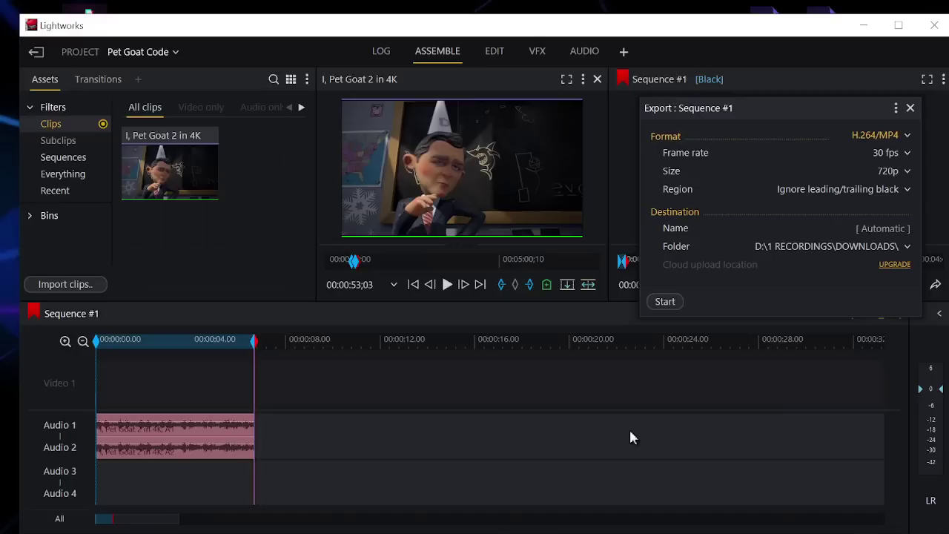
click(878, 228)
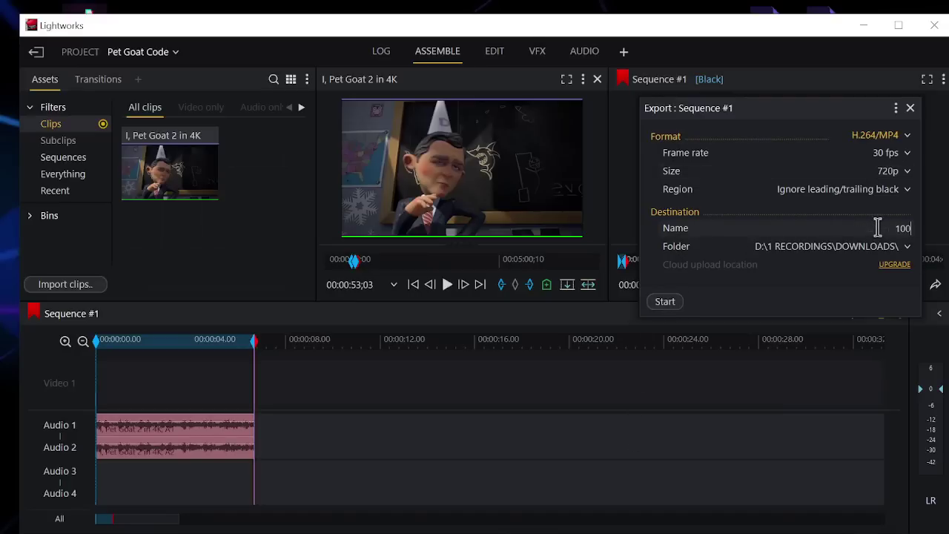
text(100)
click(663, 303)
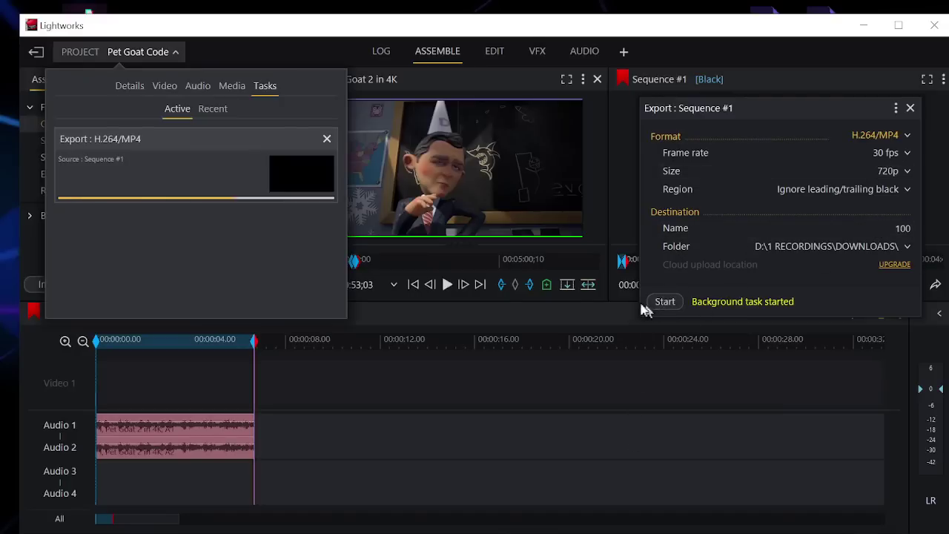
click(434, 177)
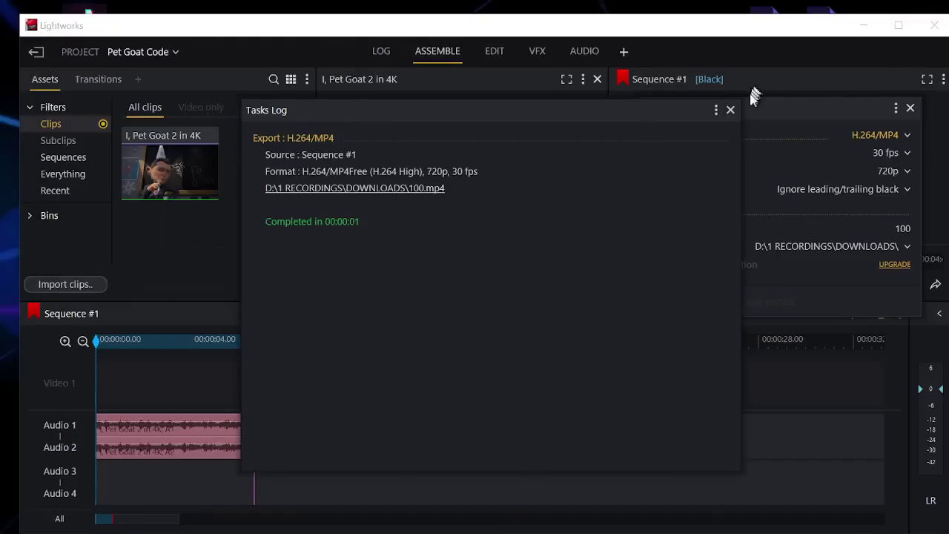
click(731, 110)
click(910, 108)
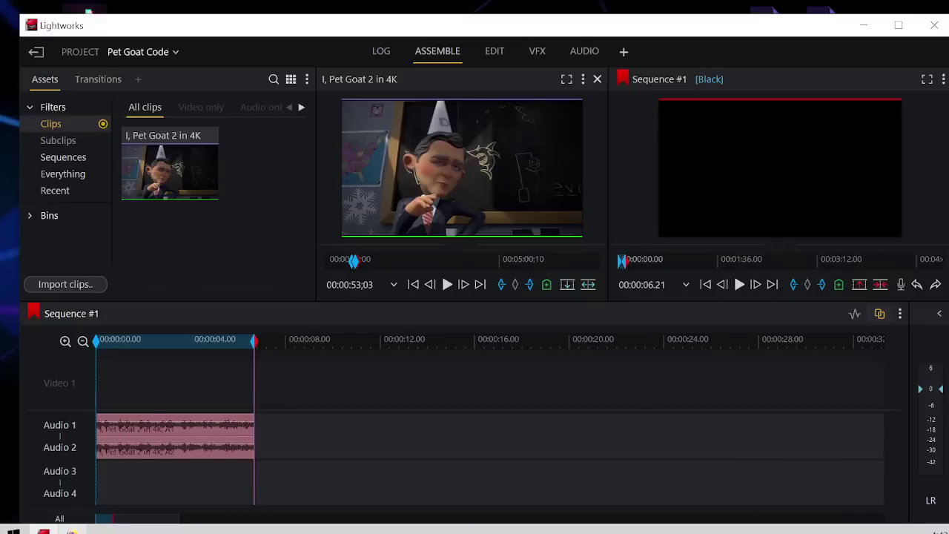
Step: Switch to the Morse decoder in Firefox and upload the video file 100 from the DOWNLOADS folder, showing all file types
click(71, 530)
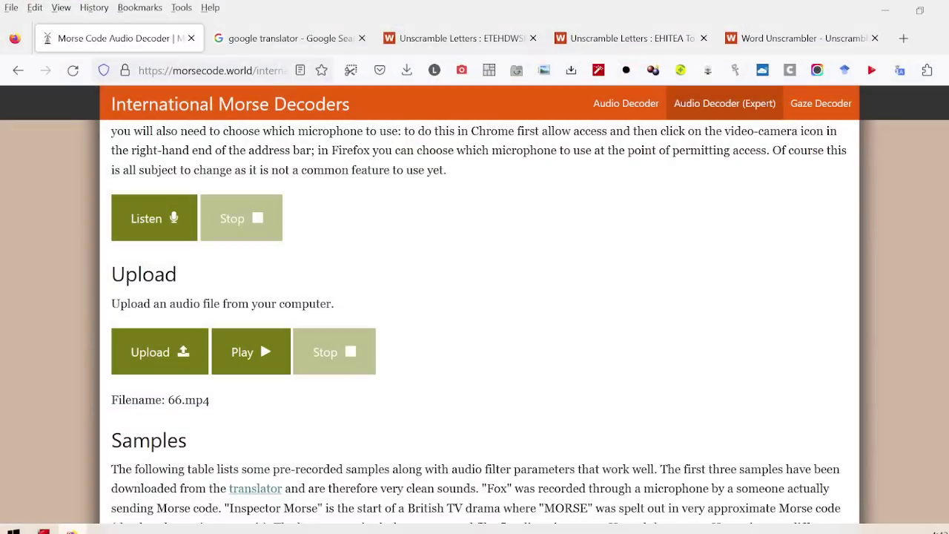
click(141, 353)
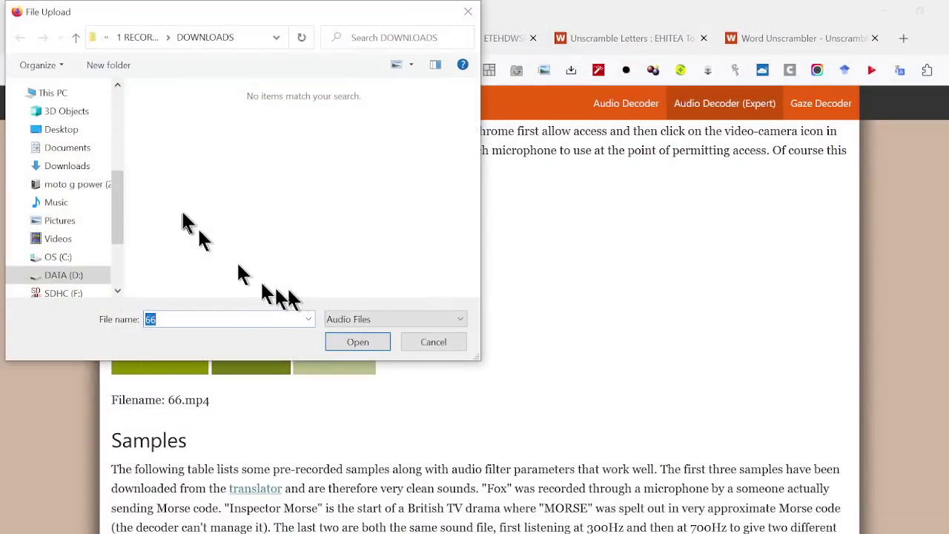
click(383, 317)
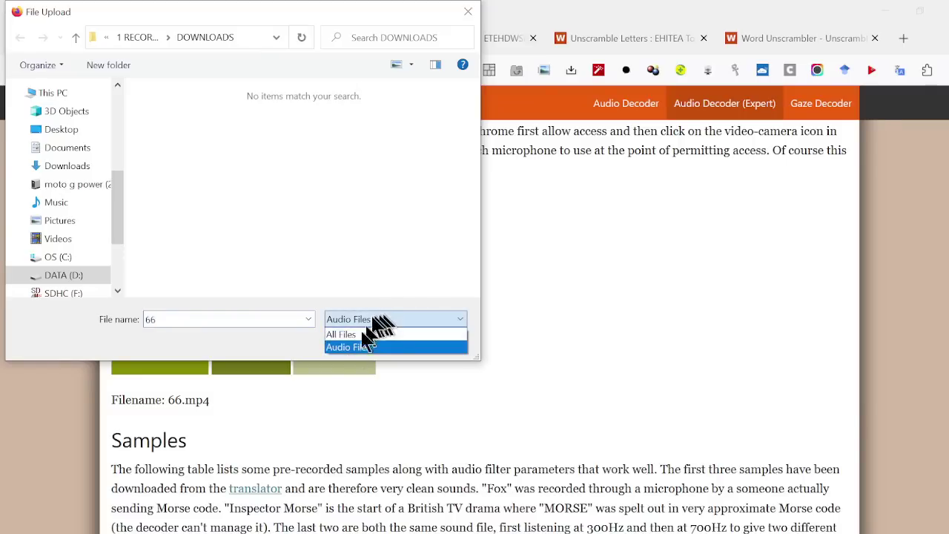
click(354, 333)
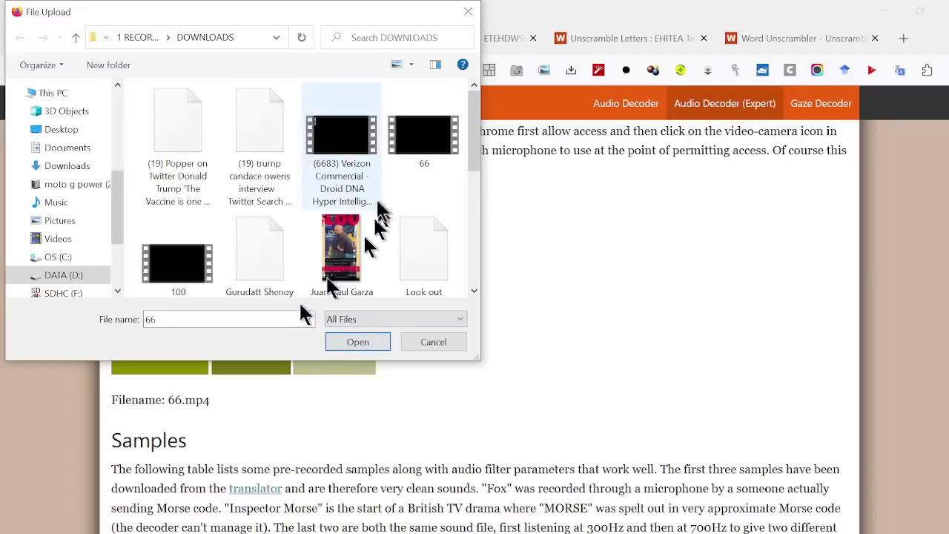
click(163, 264)
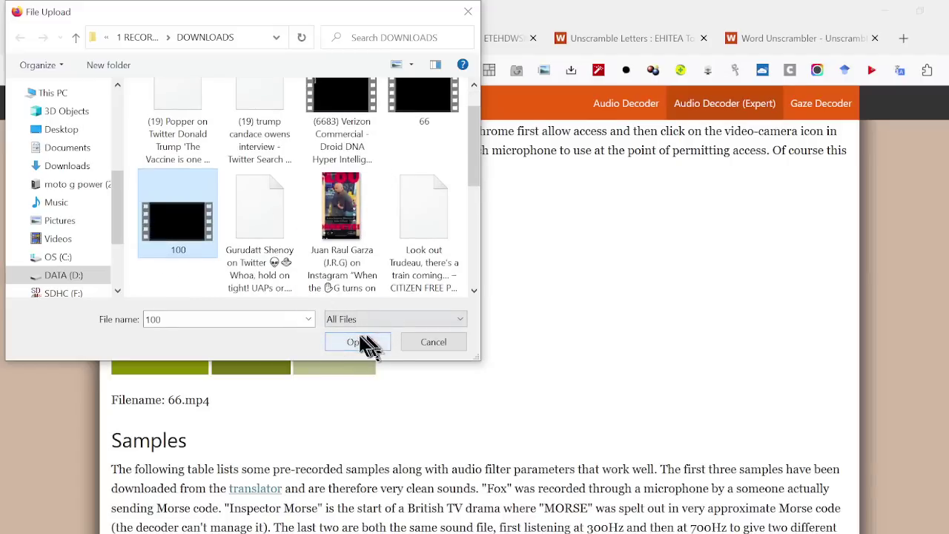
click(361, 340)
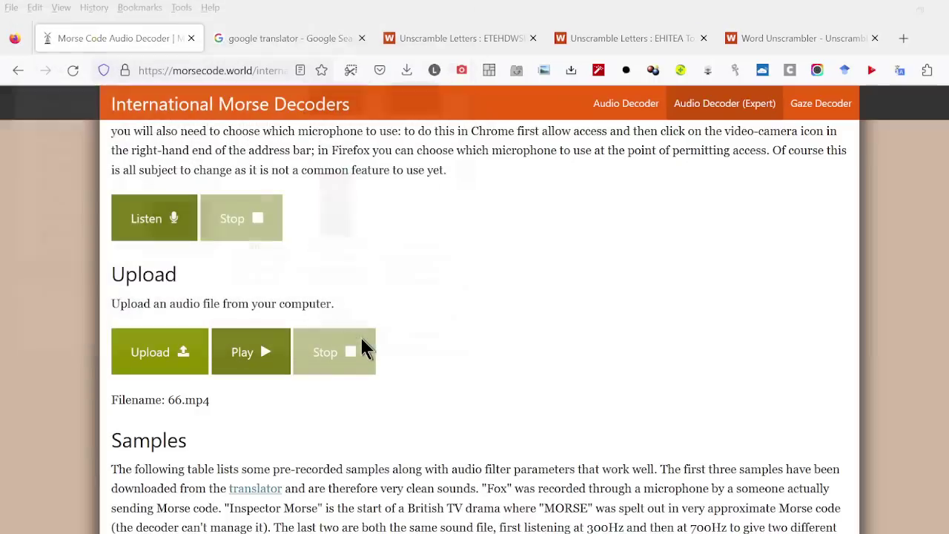
Step: Play the uploaded 100.mp4 through the decoder and examine its spectrogram
click(250, 350)
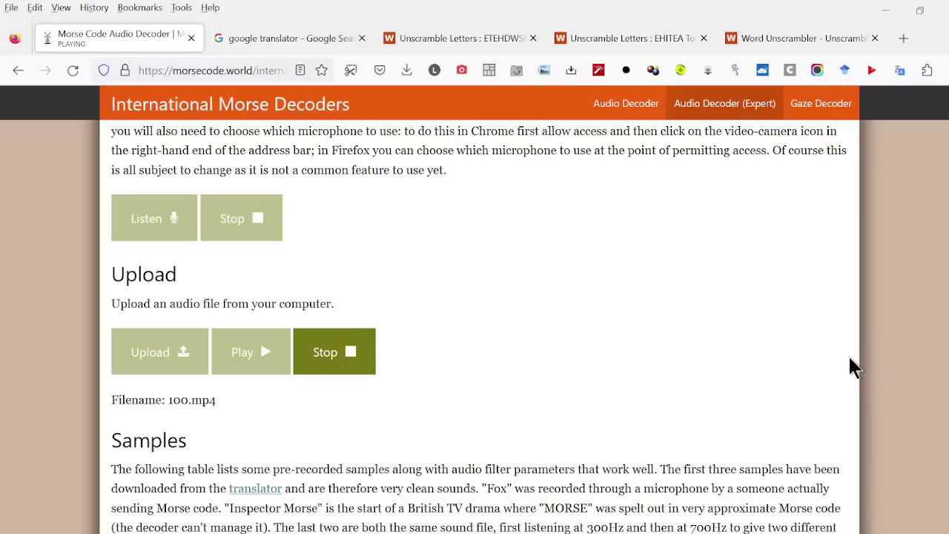
scroll(848, 355, down, 4)
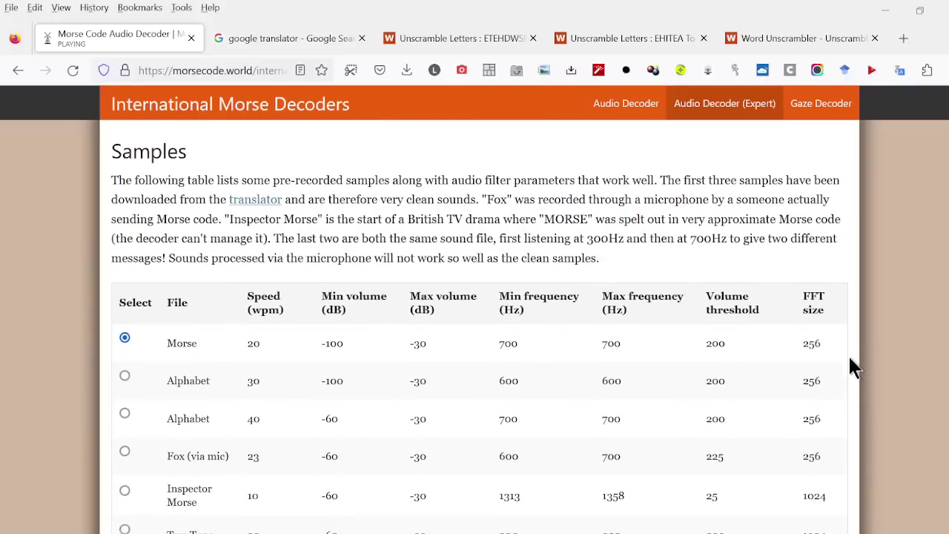
scroll(850, 359, down, 10)
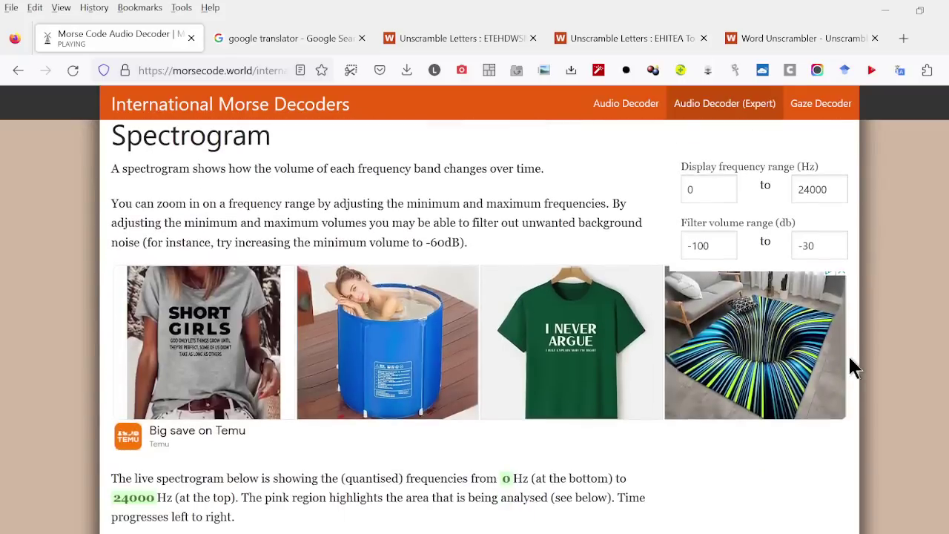
scroll(851, 359, down, 5)
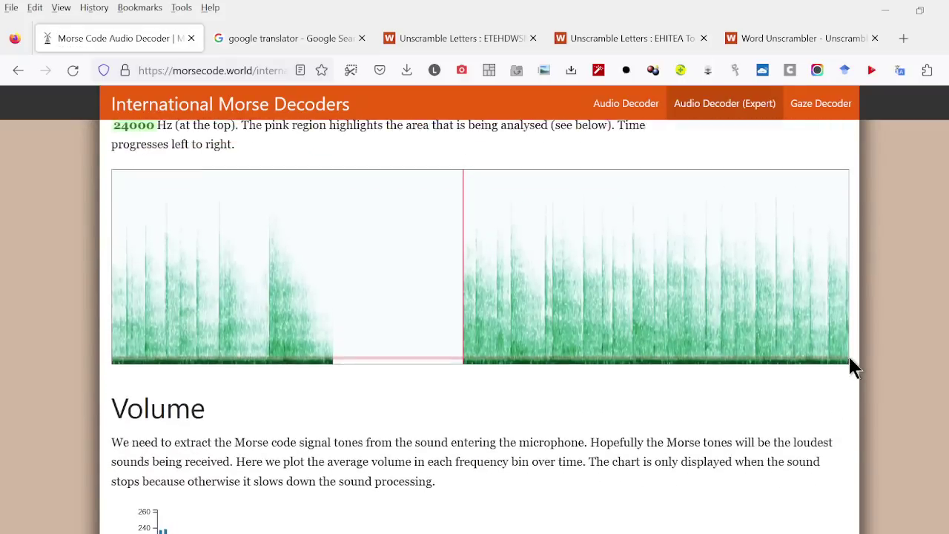
scroll(850, 359, up, 1)
scroll(849, 359, down, 3)
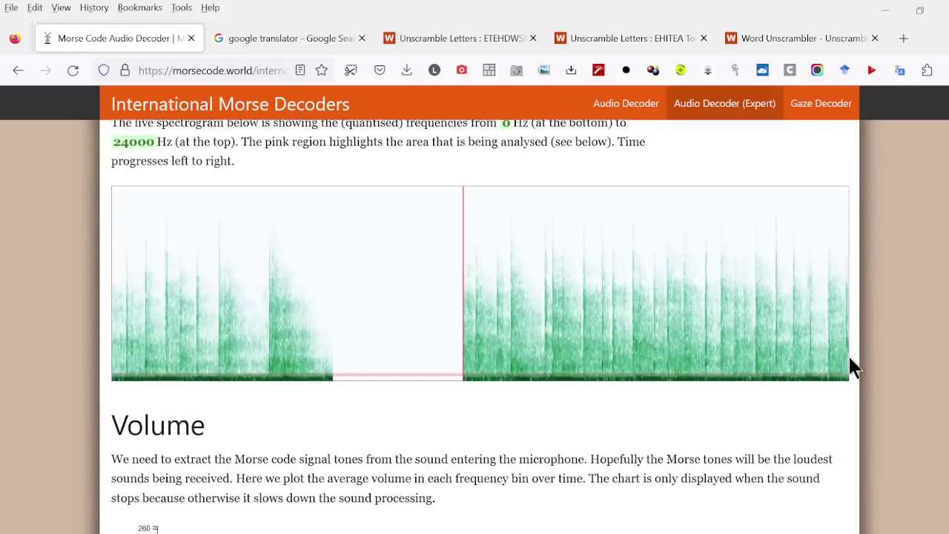
Step: Examine the volume, filter and duration charts for 100.mp4, and read the decoded message and the previous messages
scroll(851, 366, down, 5)
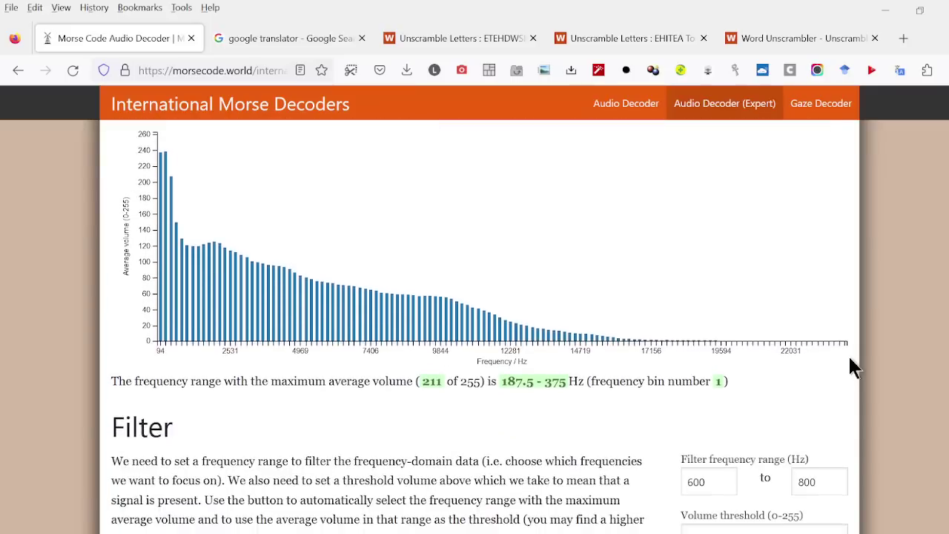
scroll(851, 367, down, 3)
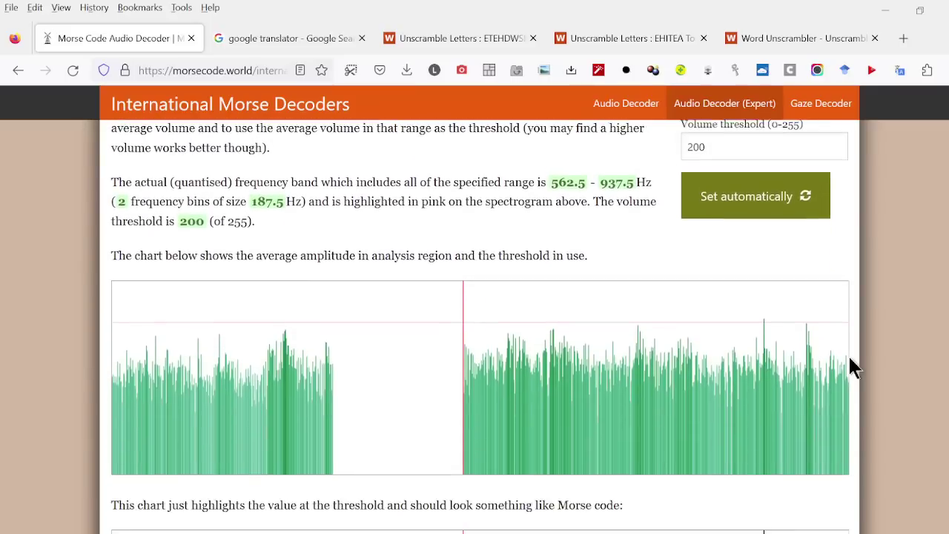
scroll(850, 360, down, 5)
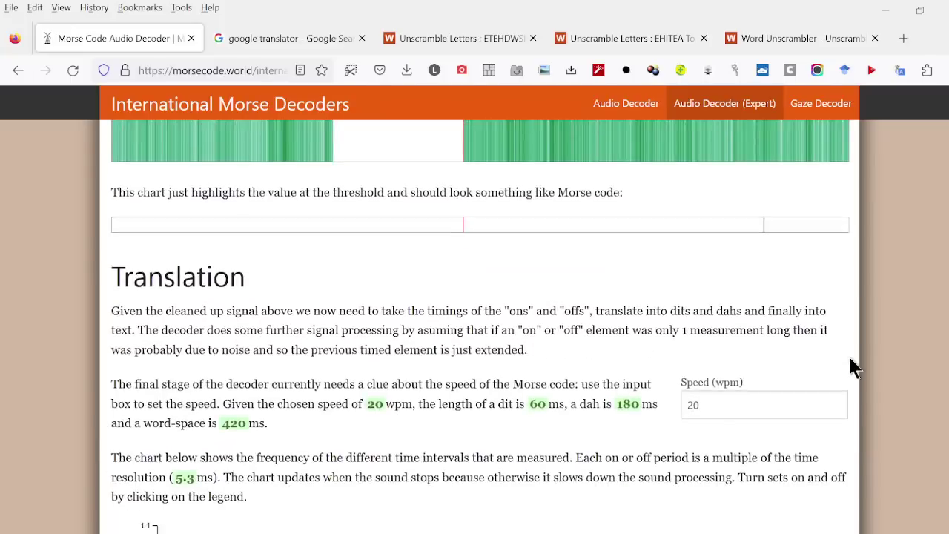
scroll(851, 361, down, 5)
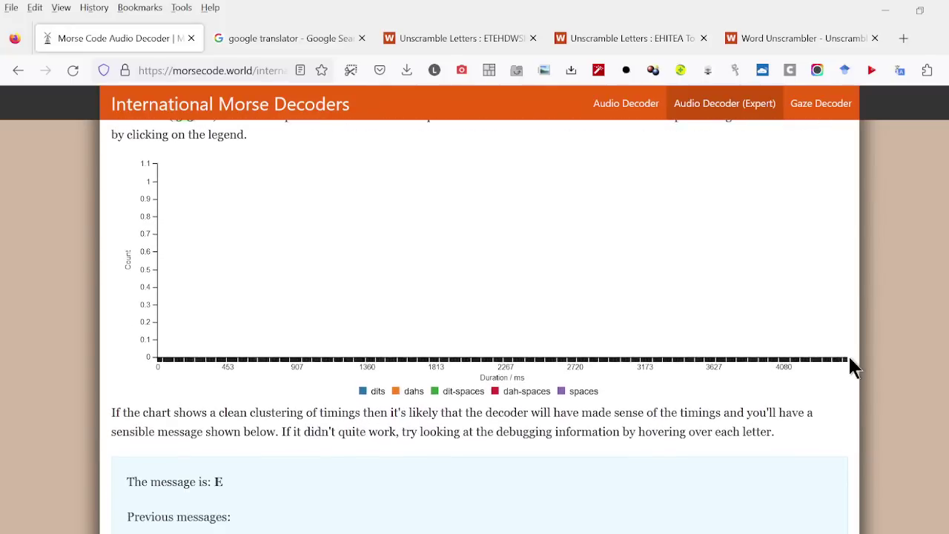
scroll(849, 365, down, 1)
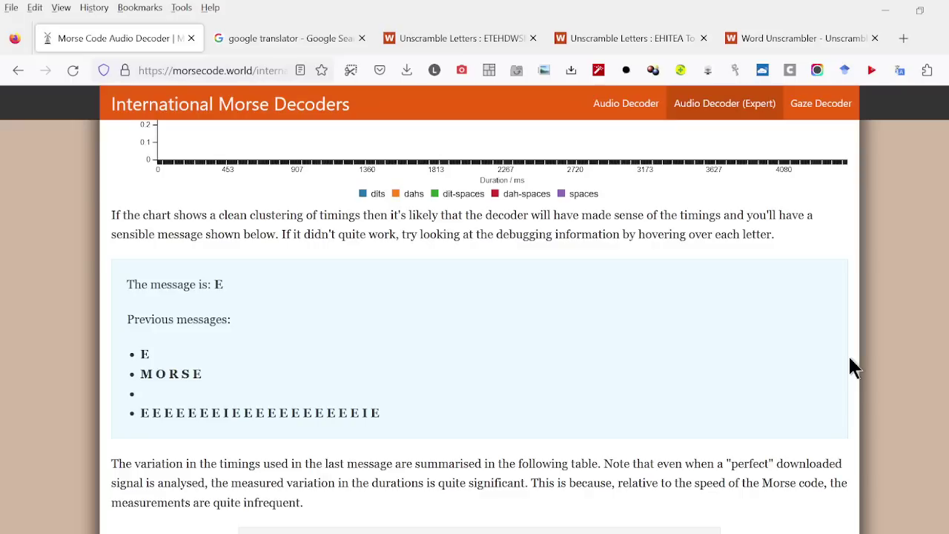
Step: Set the decoder's filter frequency range and volume threshold automatically from the 100.mp4 audio
scroll(849, 359, up, 4)
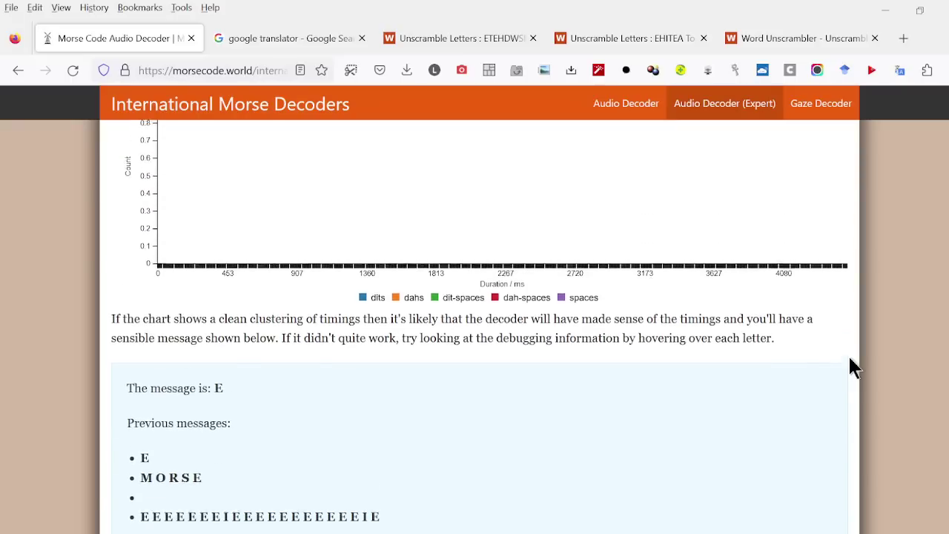
scroll(850, 359, up, 8)
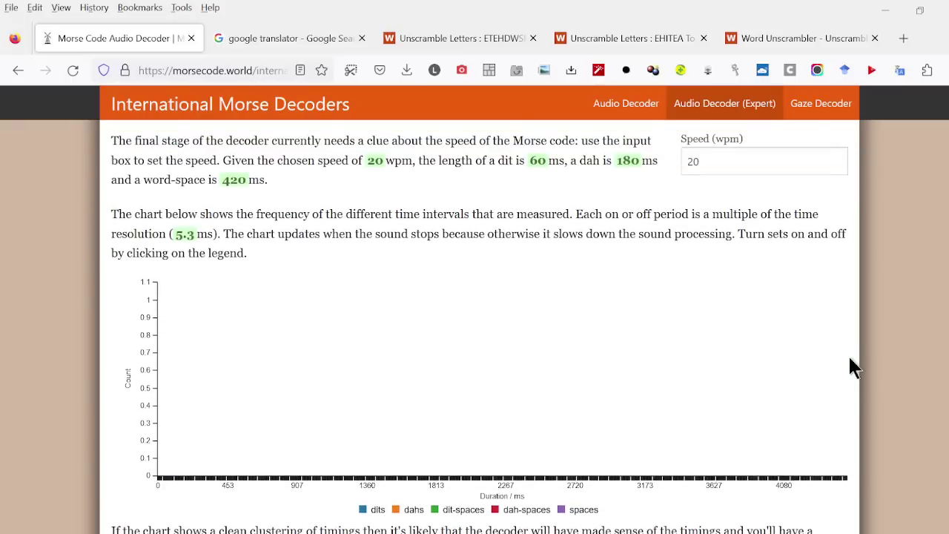
scroll(850, 359, up, 3)
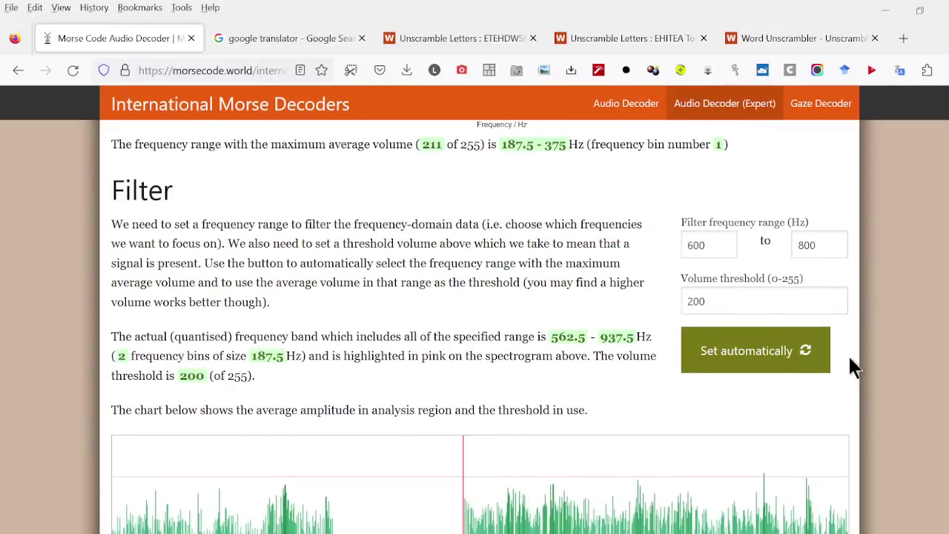
click(778, 353)
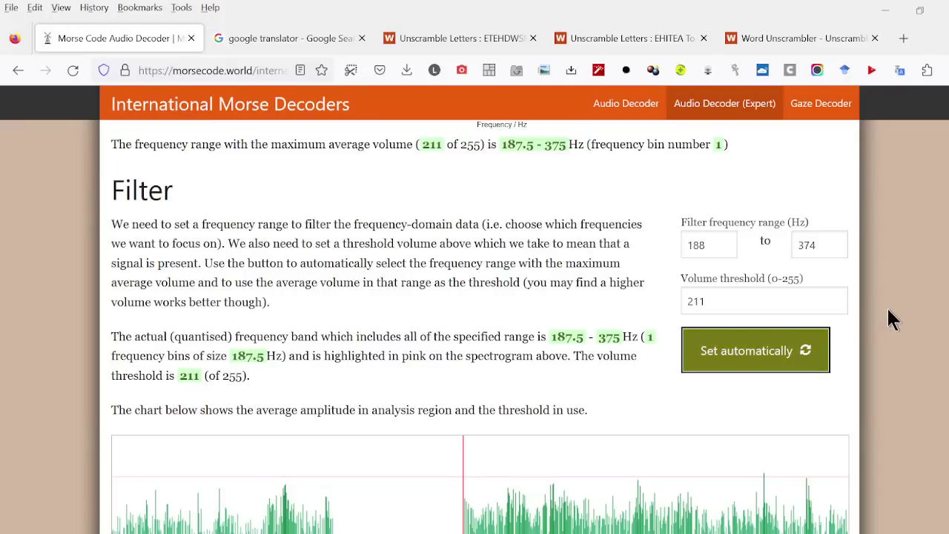
Step: Select the 30 wpm Alphabet sample in the samples table and apply its parameters to the decoder
scroll(894, 303, up, 5)
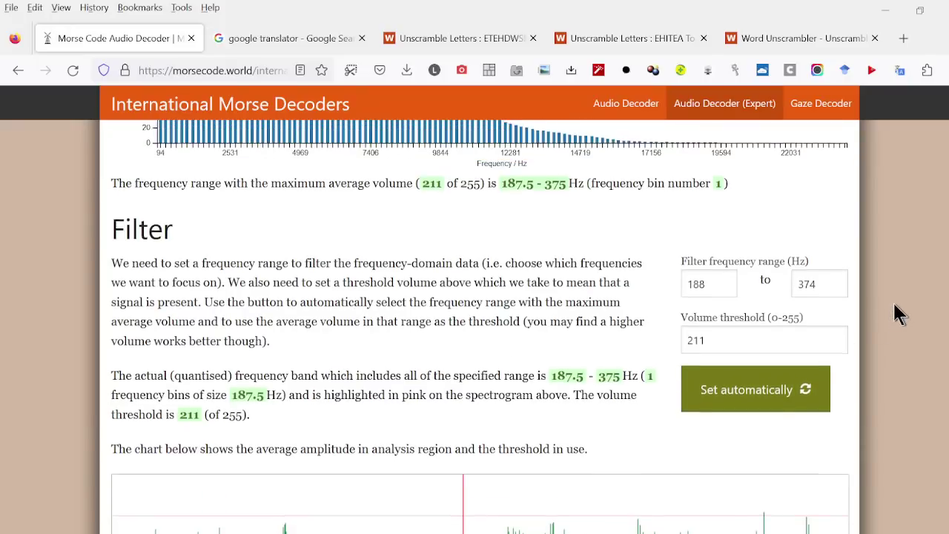
scroll(894, 311, up, 8)
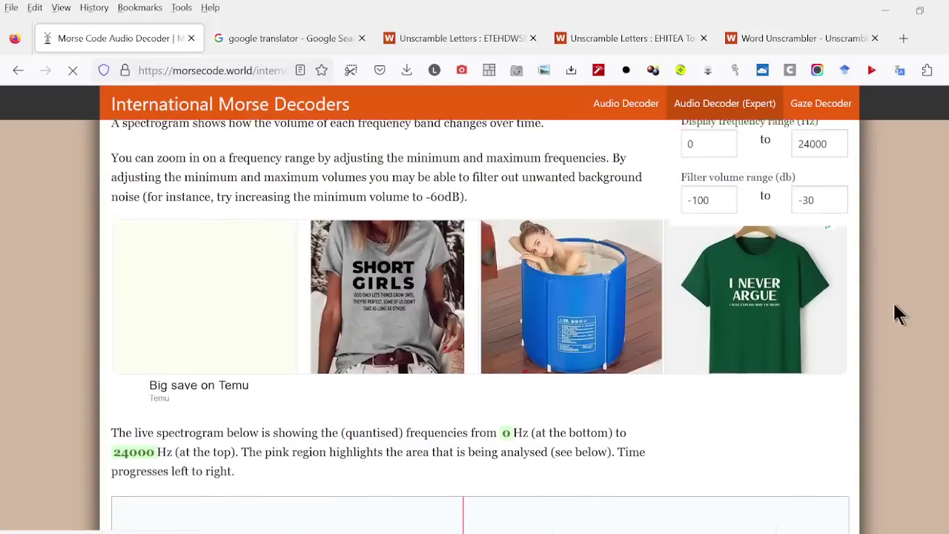
scroll(892, 301, up, 5)
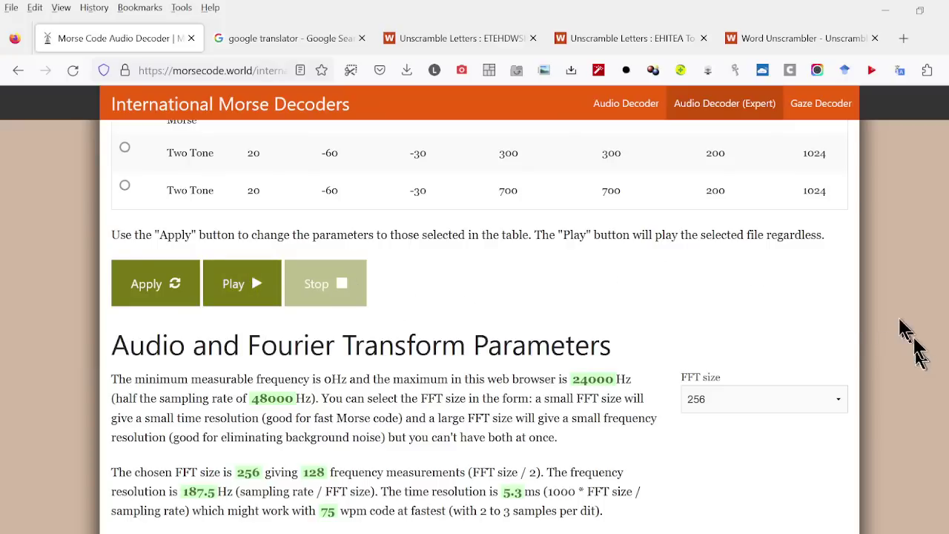
scroll(906, 330, up, 3)
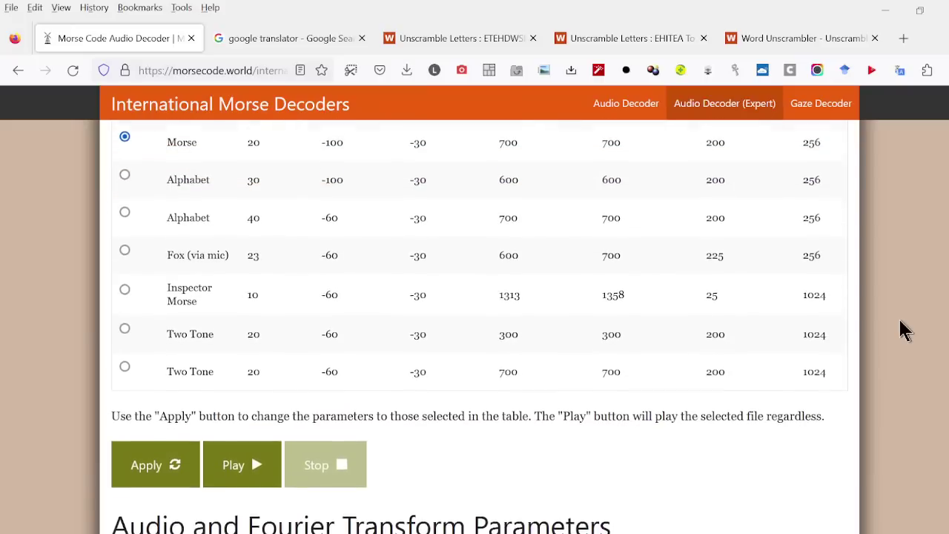
scroll(906, 330, up, 1)
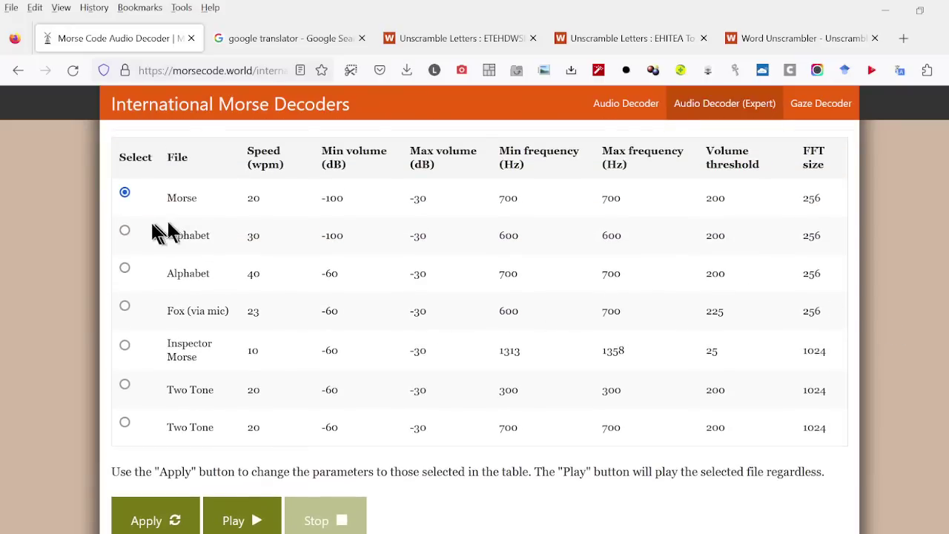
click(124, 231)
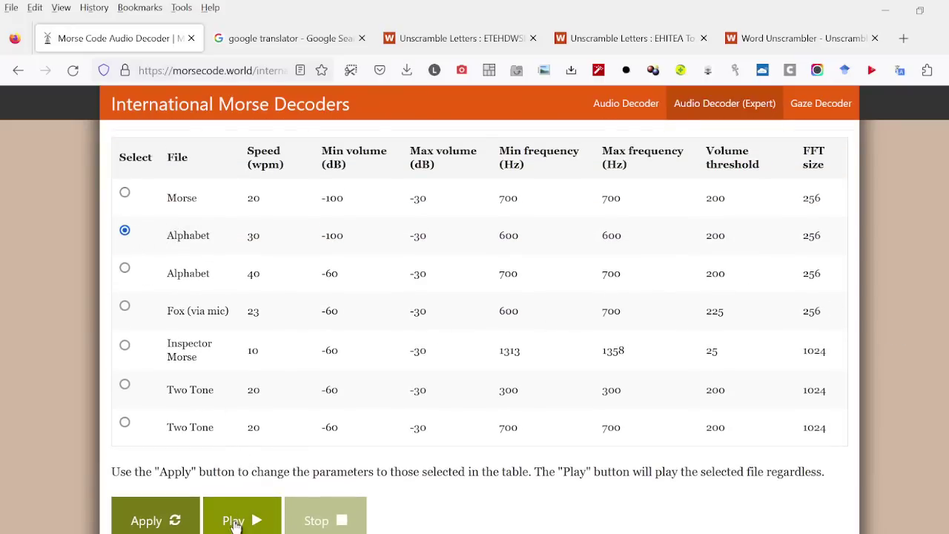
click(170, 521)
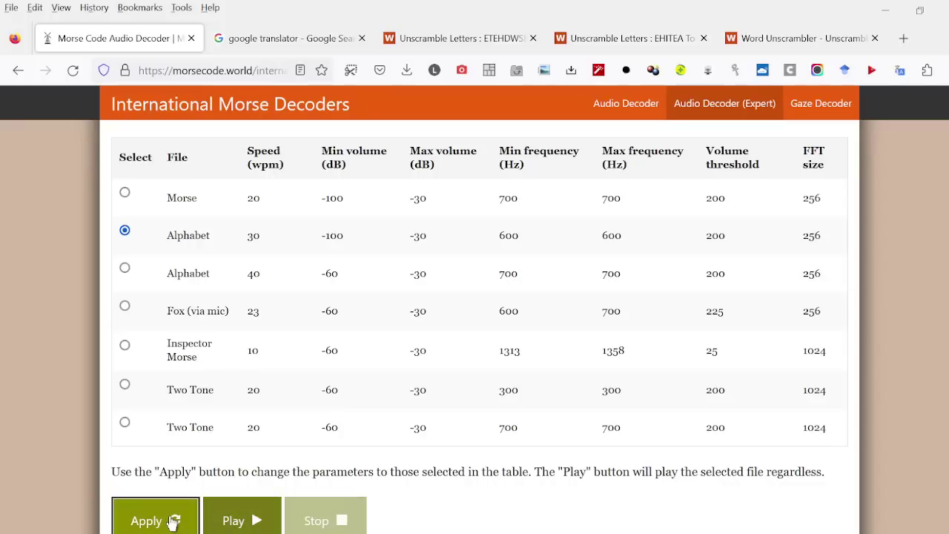
Step: Play the 30 wpm Alphabet sample briefly, stop it, and apply its parameters to the decoder again
click(234, 521)
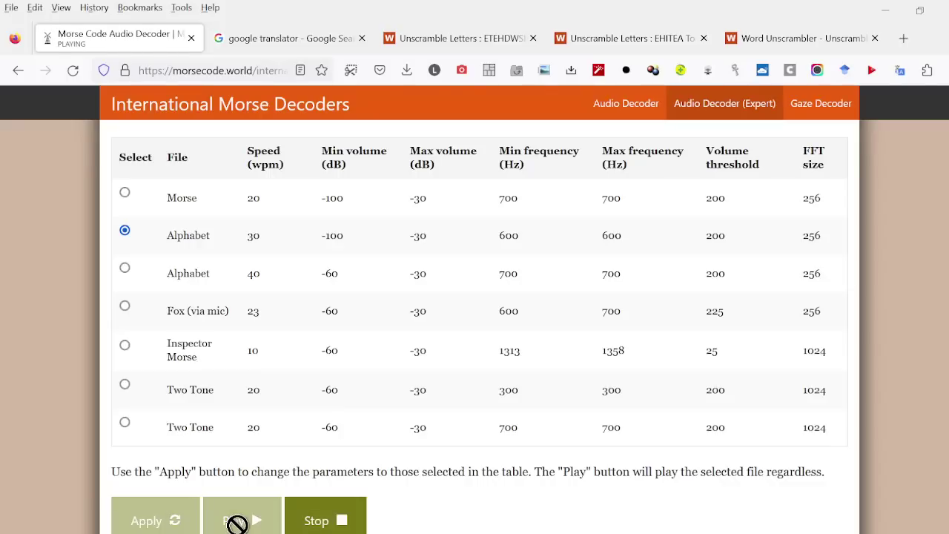
click(323, 524)
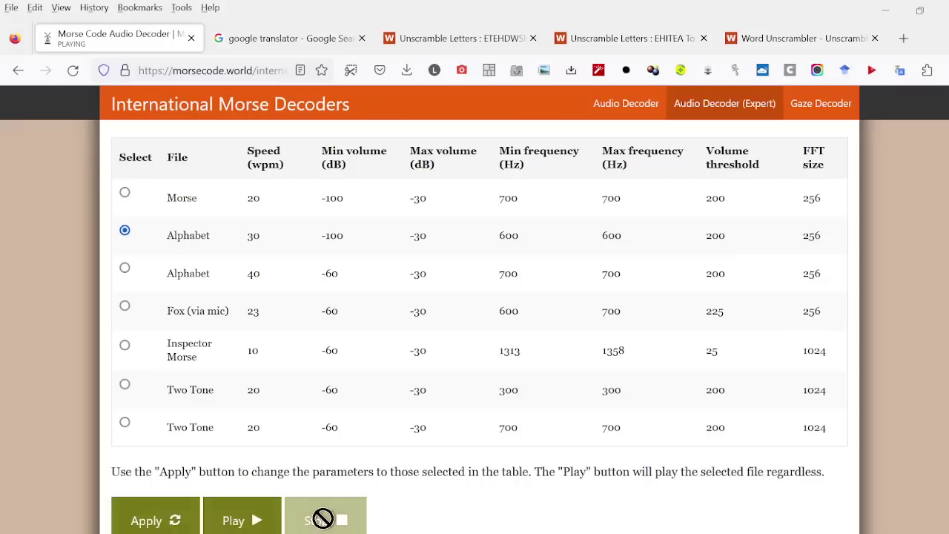
click(146, 519)
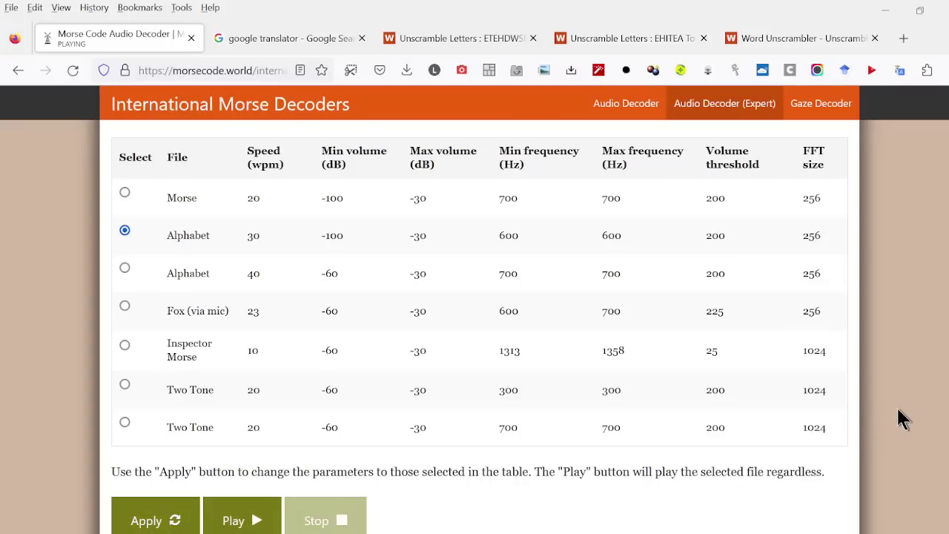
Step: Play the uploaded 100.mp4 through the decoder with the Alphabet parameters and read the decoded message
scroll(903, 418, up, 5)
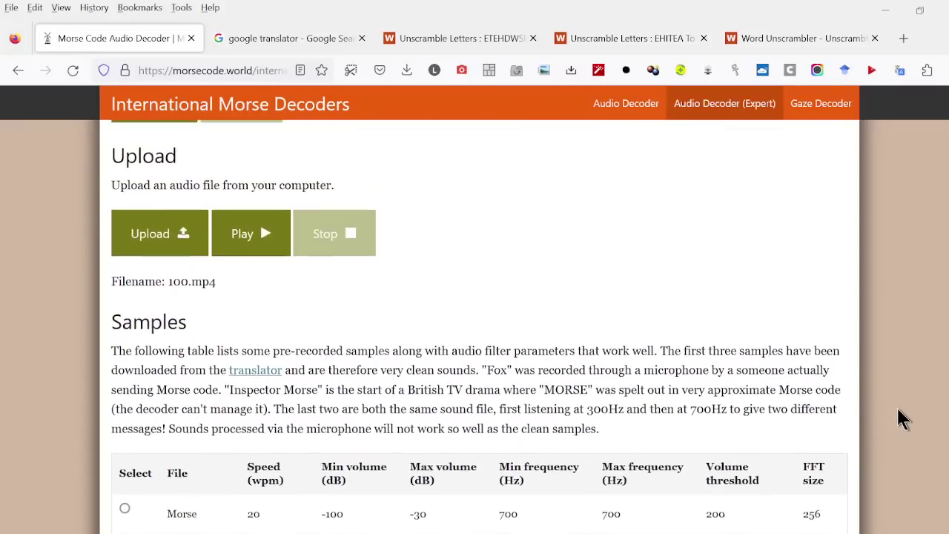
scroll(901, 418, up, 2)
click(252, 353)
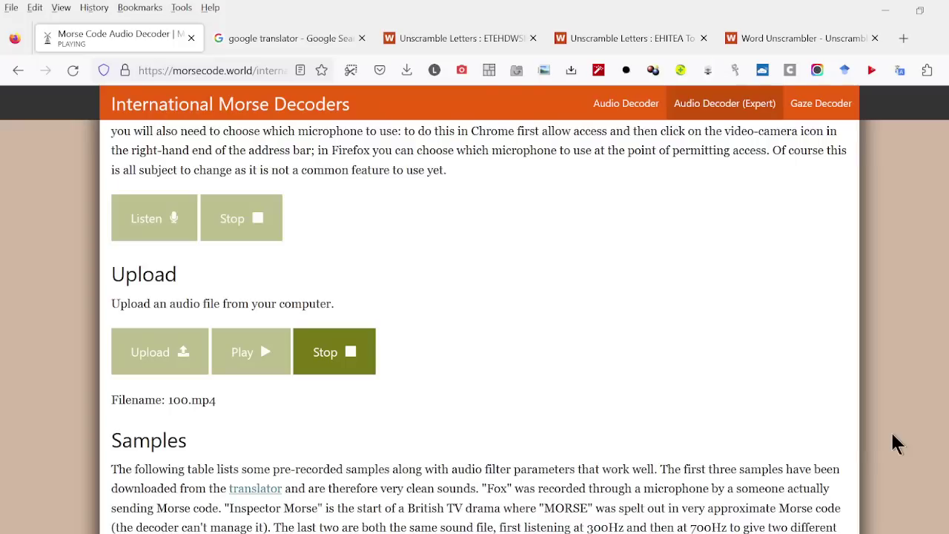
scroll(893, 436, down, 10)
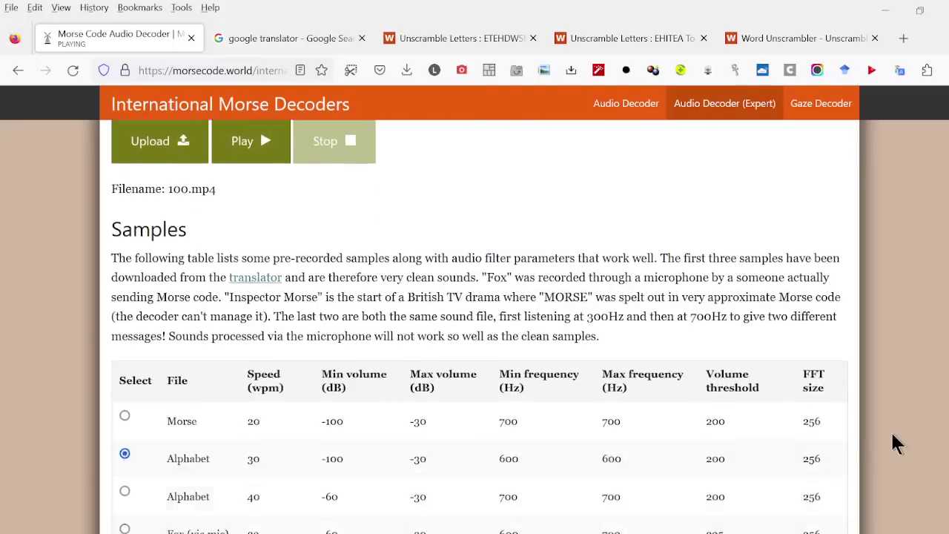
scroll(893, 436, down, 15)
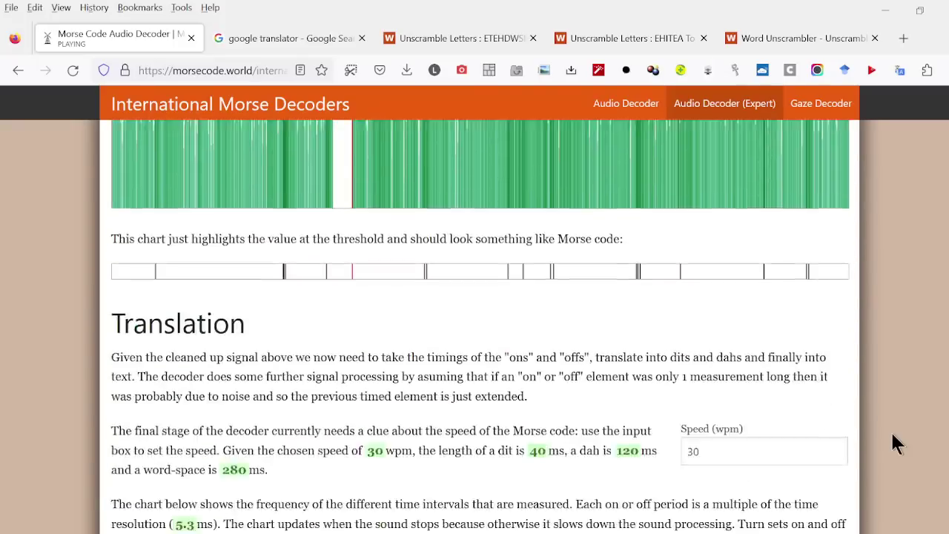
scroll(895, 442, down, 1)
scroll(894, 442, up, 1)
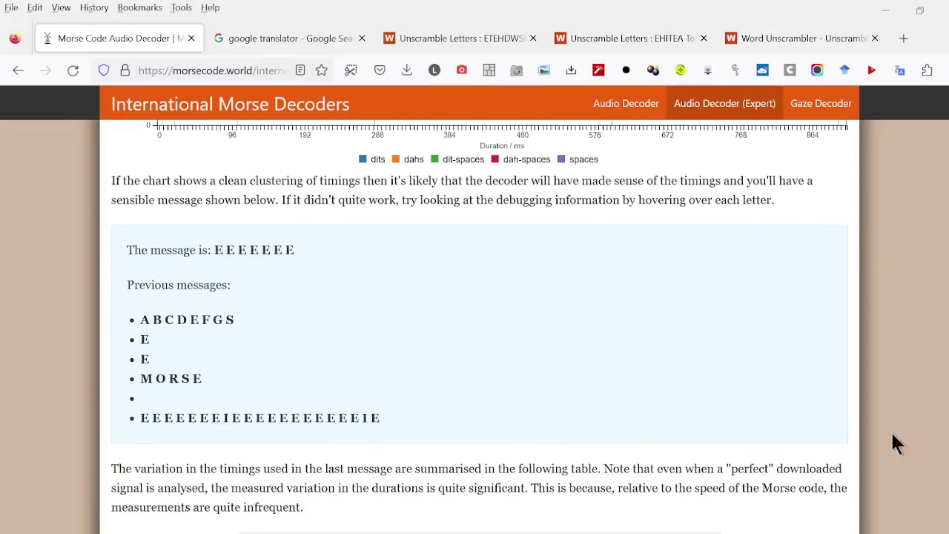
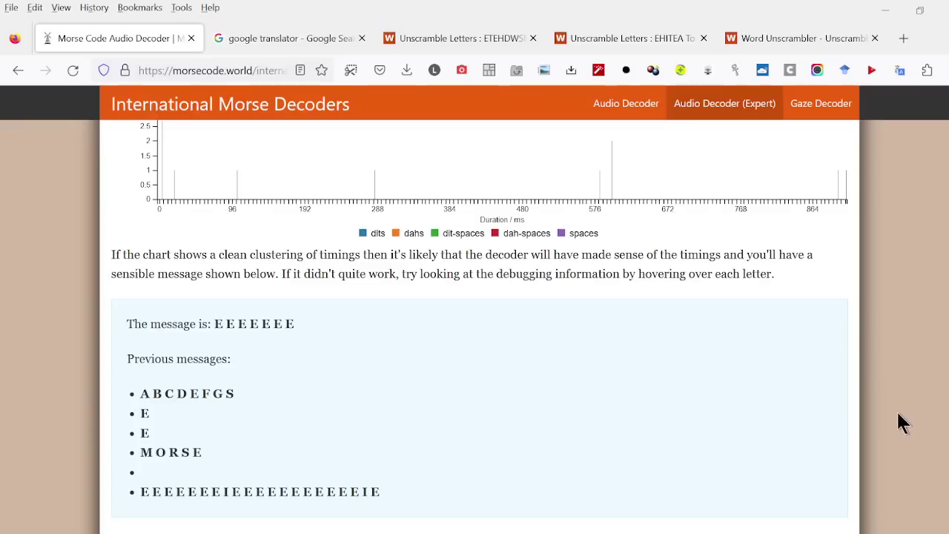
Step: Switch to the Pet Goat Code project in Lightworks
scroll(898, 413, up, 2)
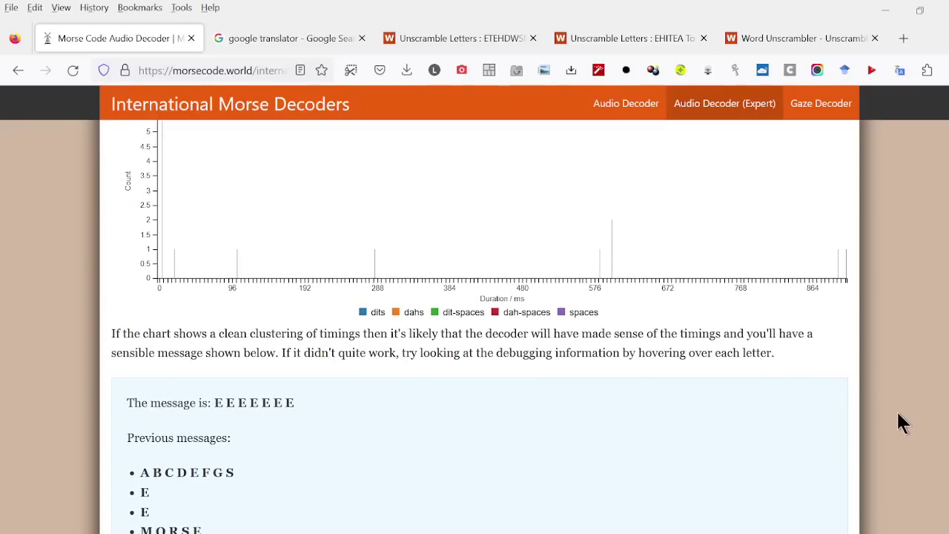
scroll(897, 414, up, 10)
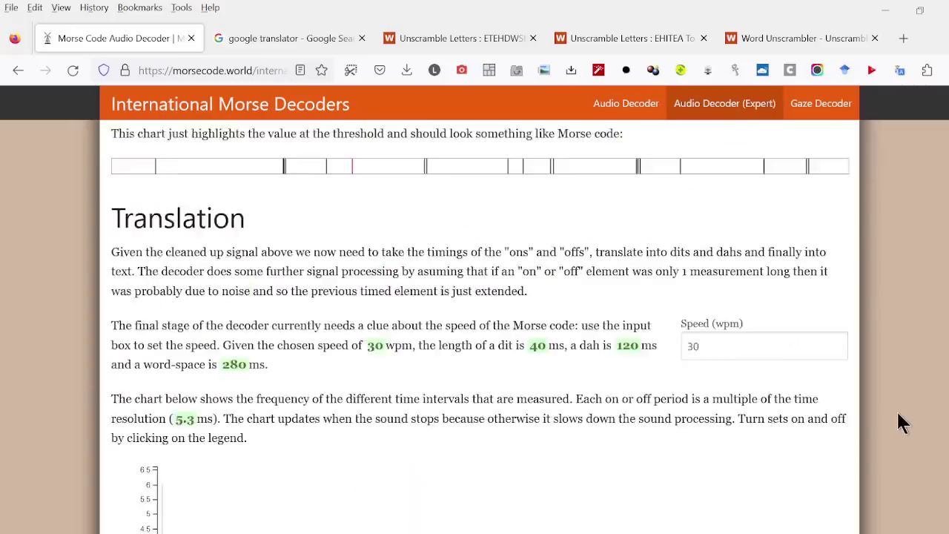
scroll(898, 415, up, 15)
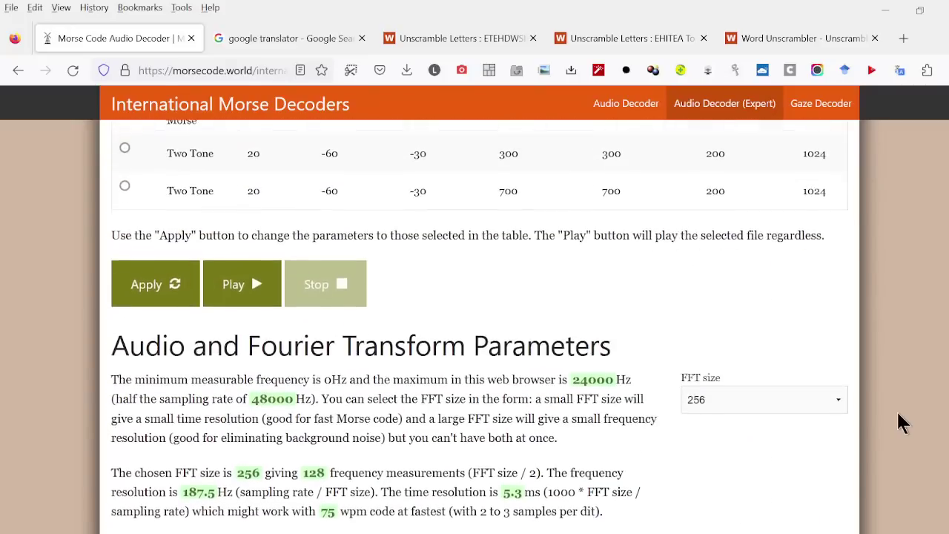
scroll(897, 415, up, 10)
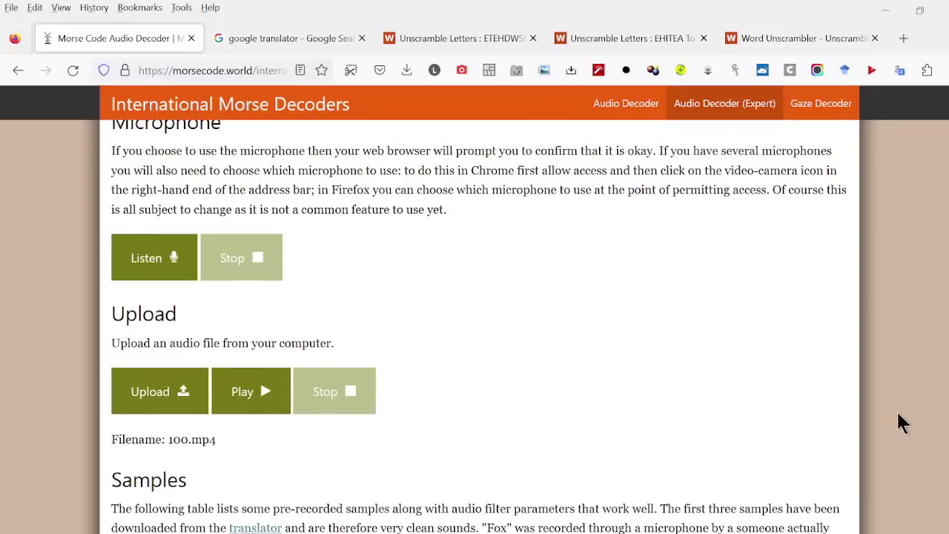
scroll(899, 423, up, 8)
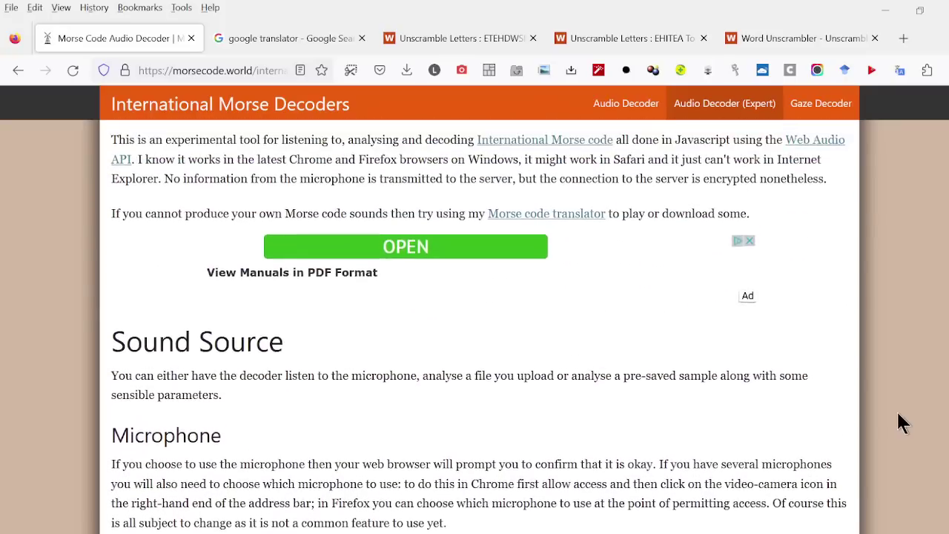
scroll(897, 416, up, 8)
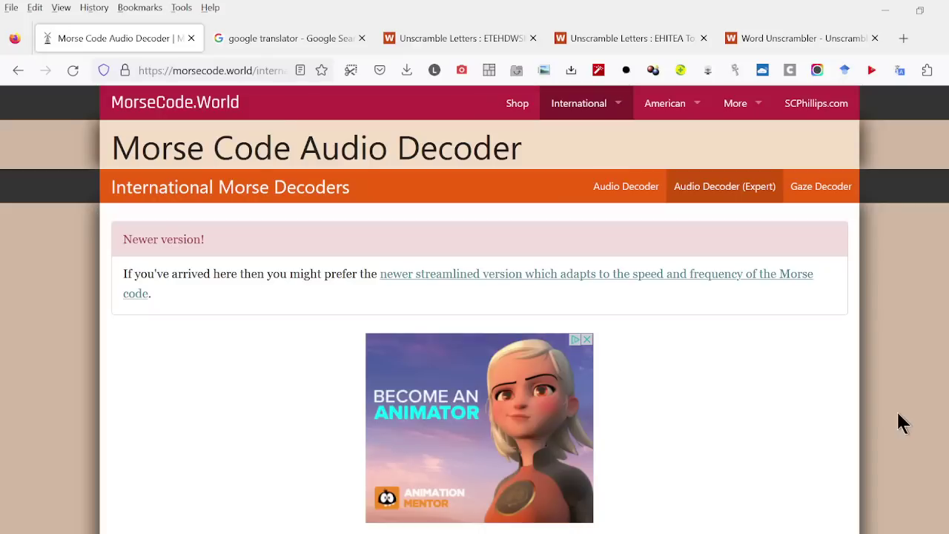
click(736, 105)
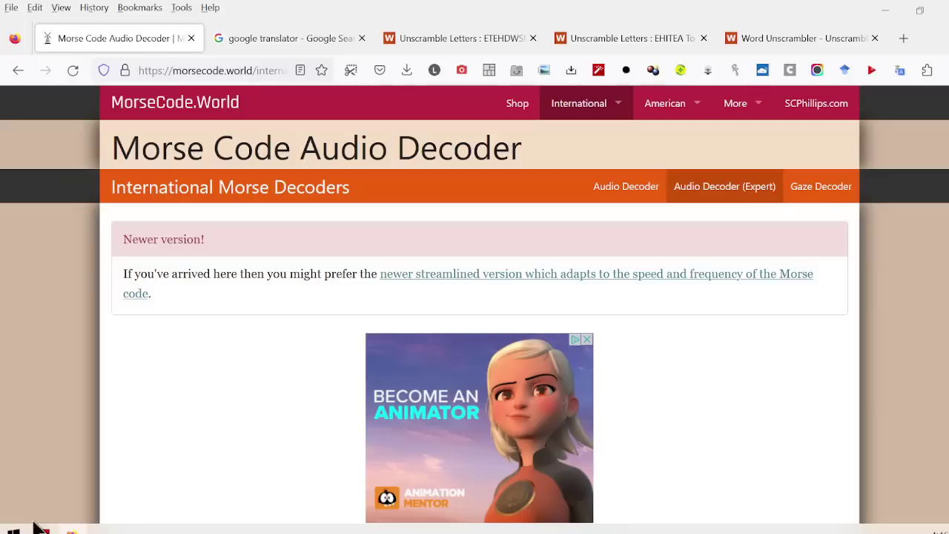
mouse_move(43, 530)
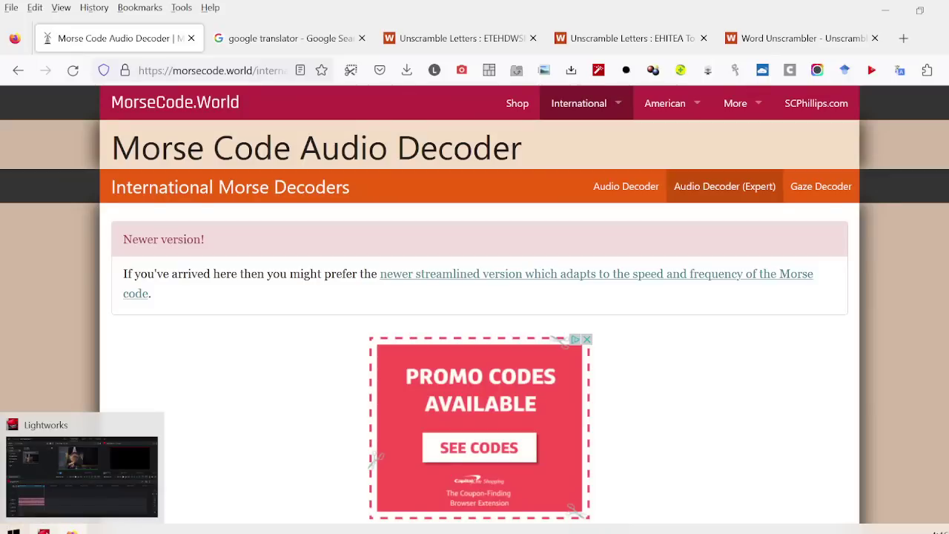
click(30, 453)
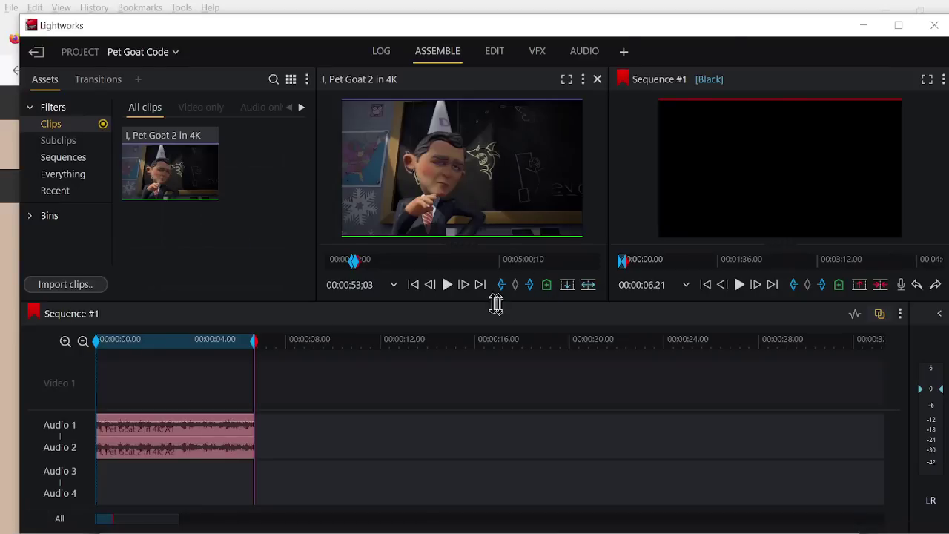